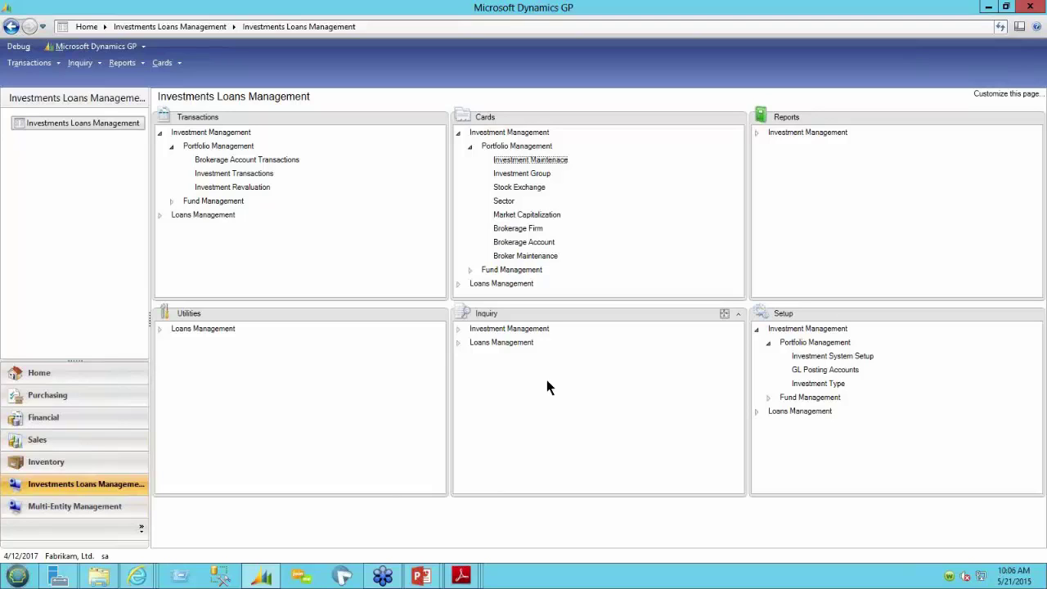
# - Open the Investment System Setup and review the investment types, equity selling options, lot prefix and lot next number
pyautogui.click(857, 356)
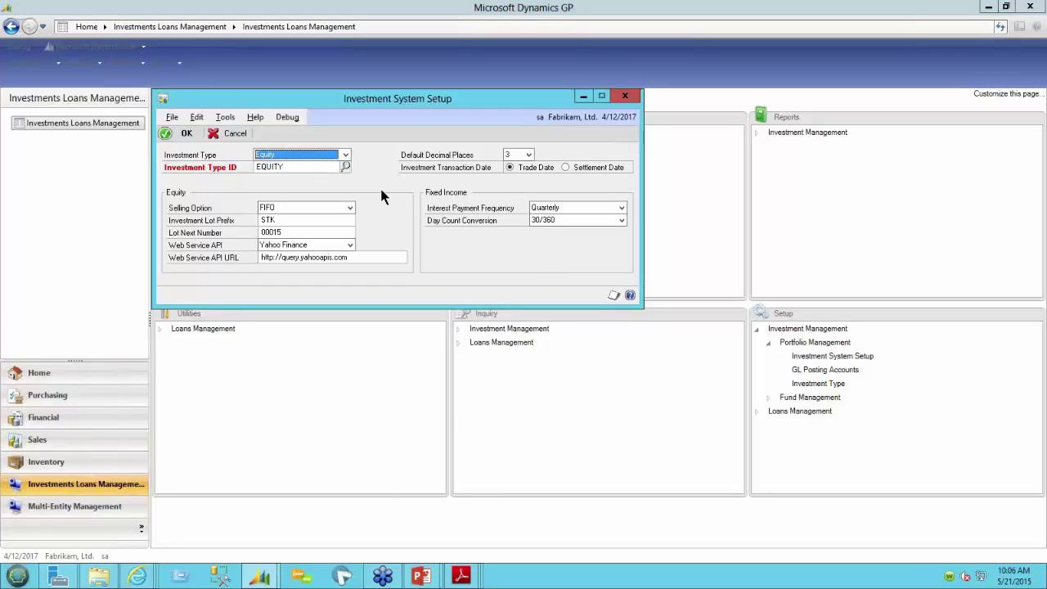
pyautogui.click(345, 155)
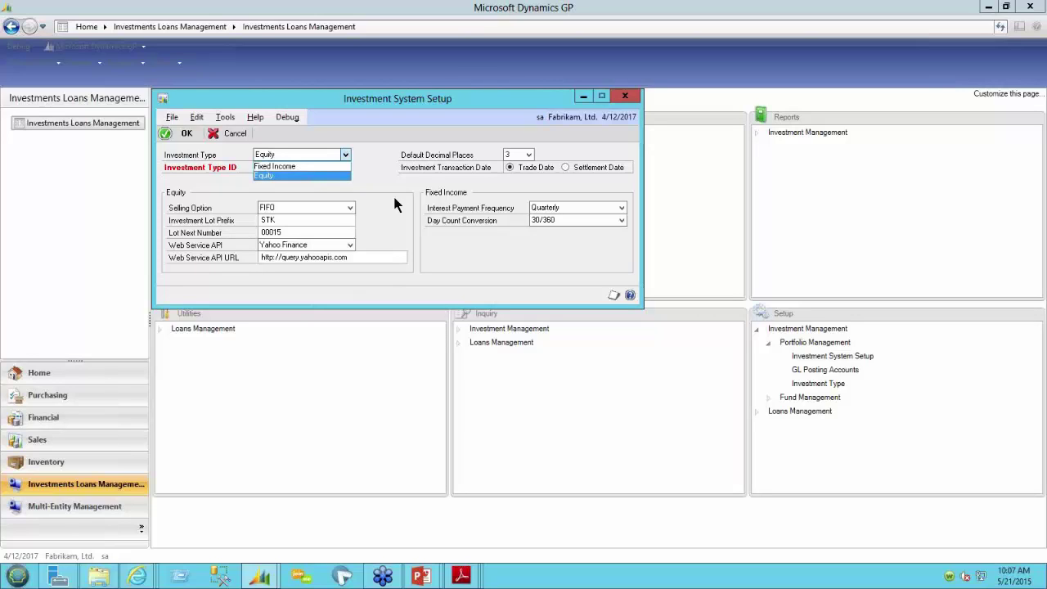
pyautogui.click(348, 207)
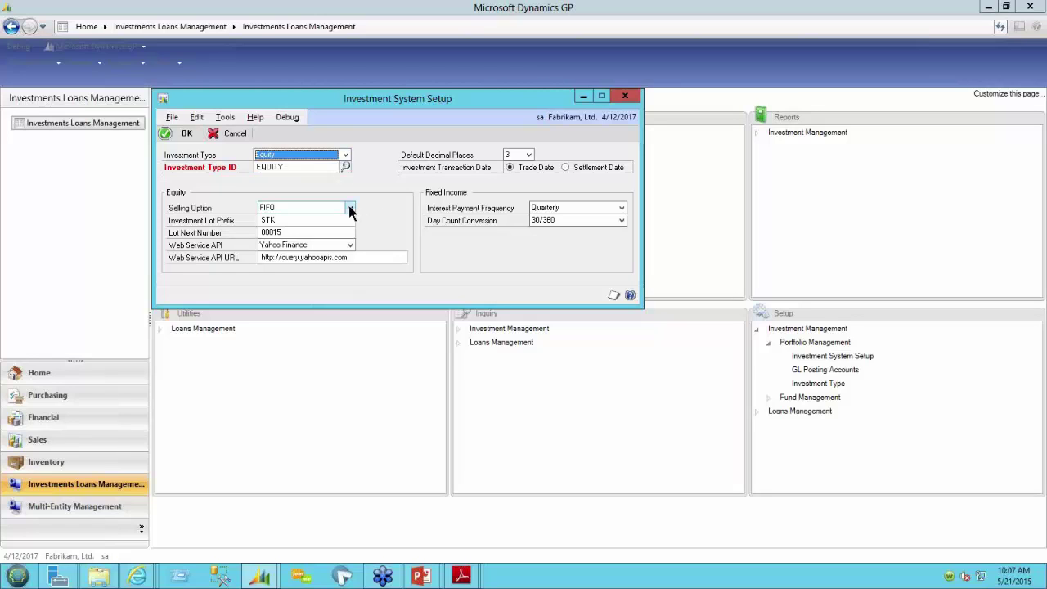
pyautogui.click(349, 206)
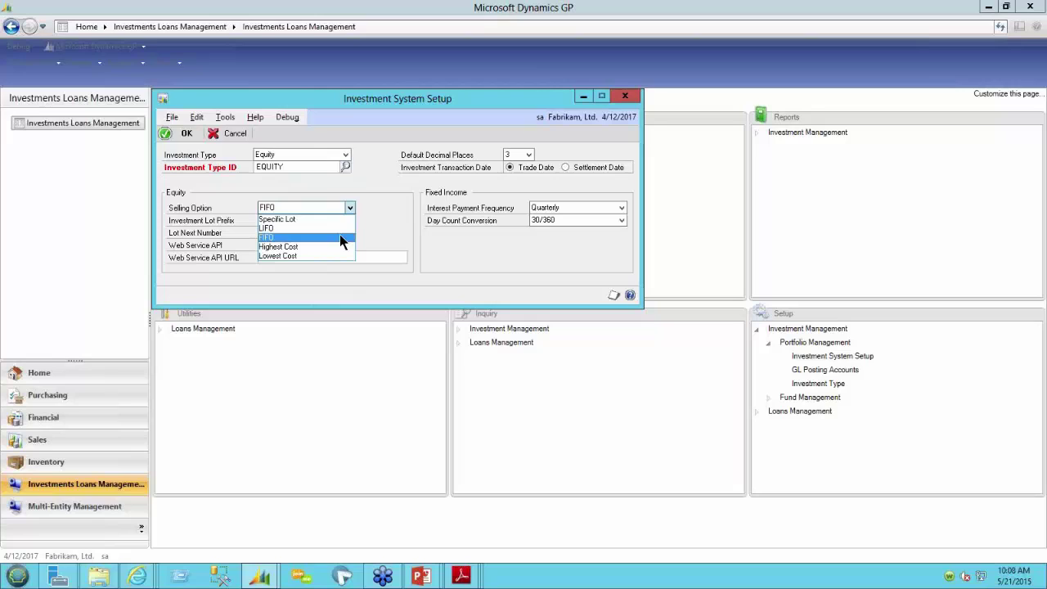
pyautogui.click(369, 226)
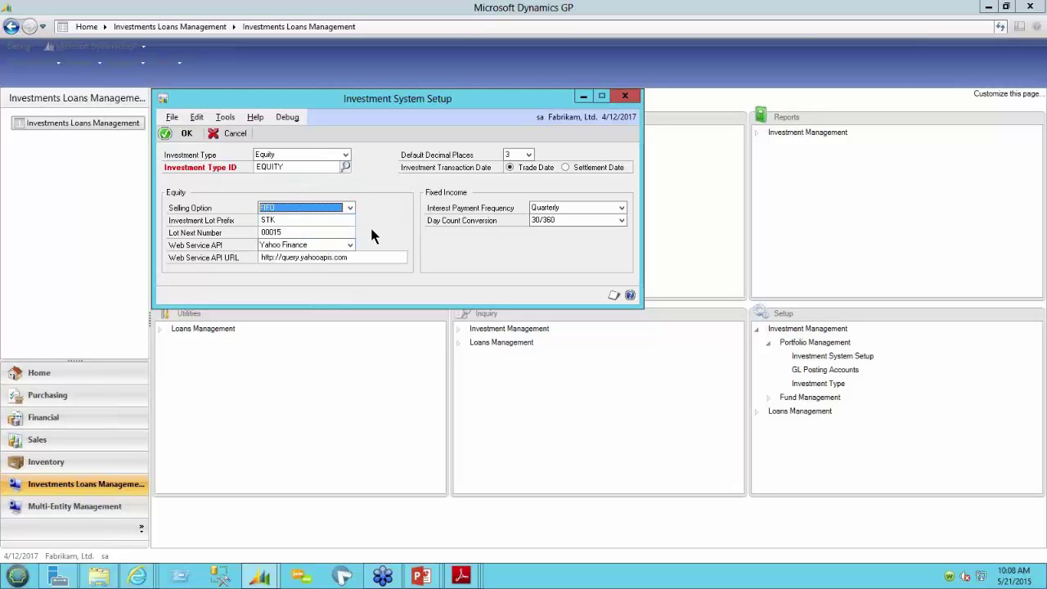
pyautogui.click(299, 221)
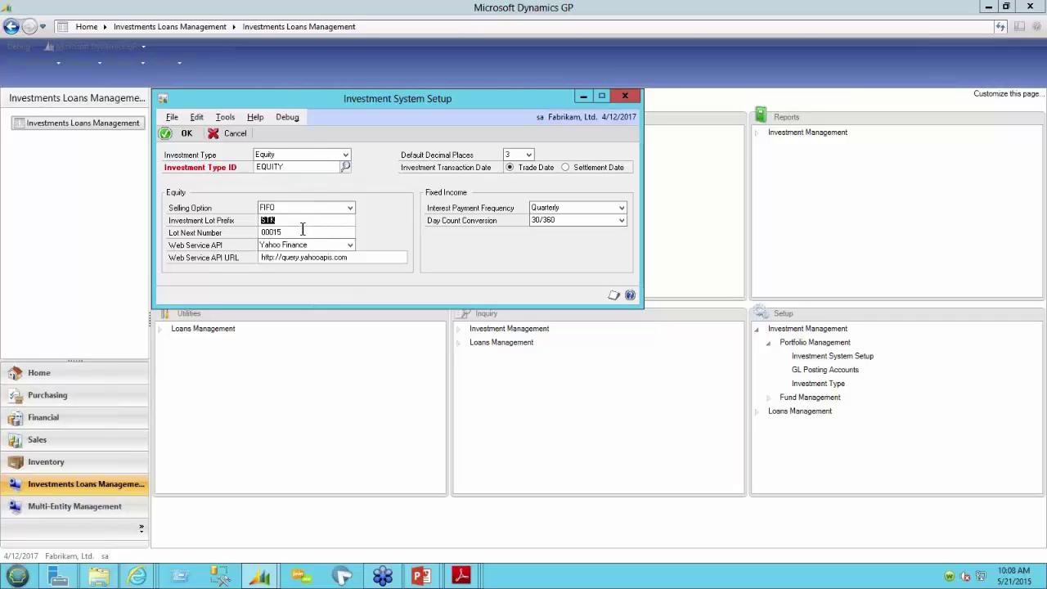
pyautogui.press('Tab')
# - Review the fixed income choices for interest payment frequency and day count conversion, and close the Investment System Setup
pyautogui.click(621, 208)
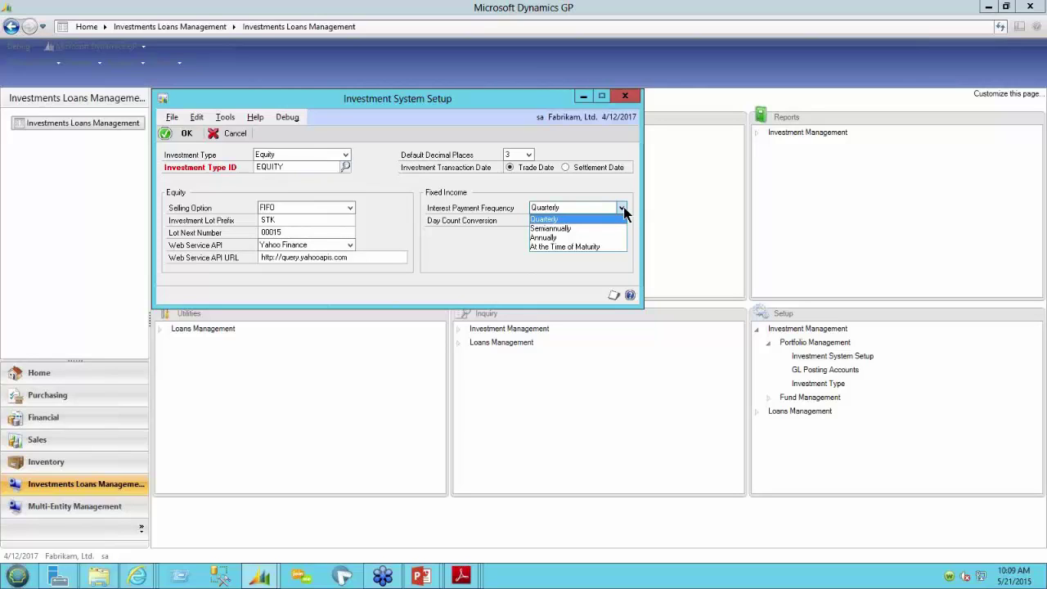
pyautogui.click(585, 272)
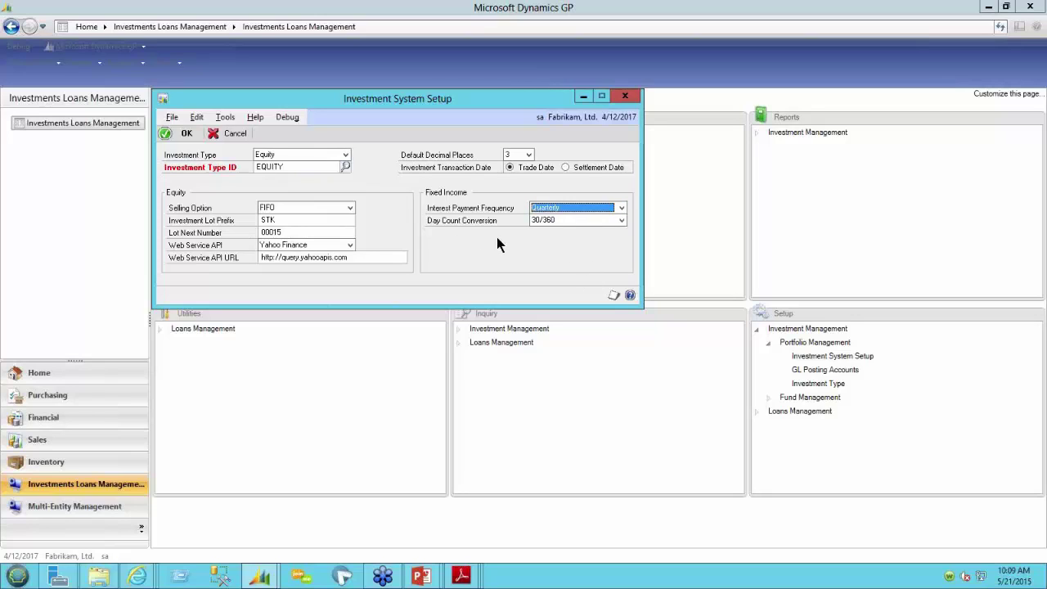
pyautogui.click(621, 221)
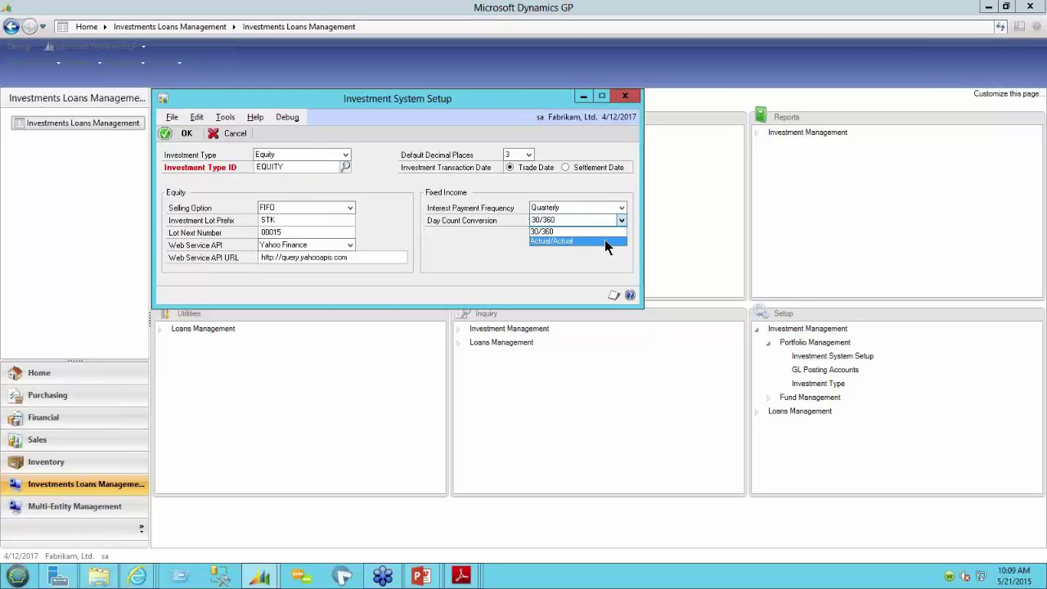
pyautogui.click(543, 251)
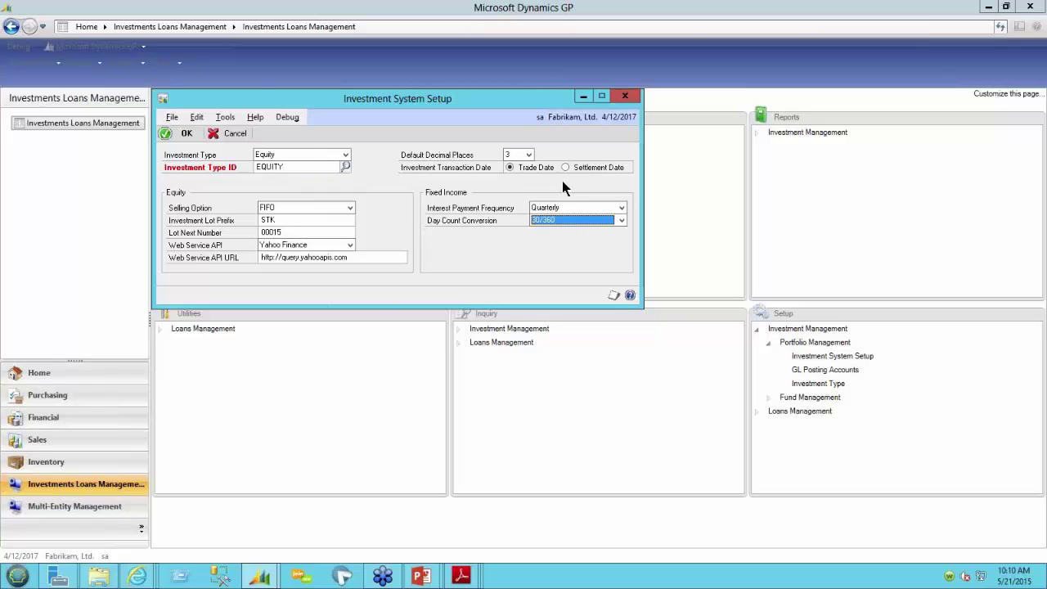
pyautogui.click(623, 97)
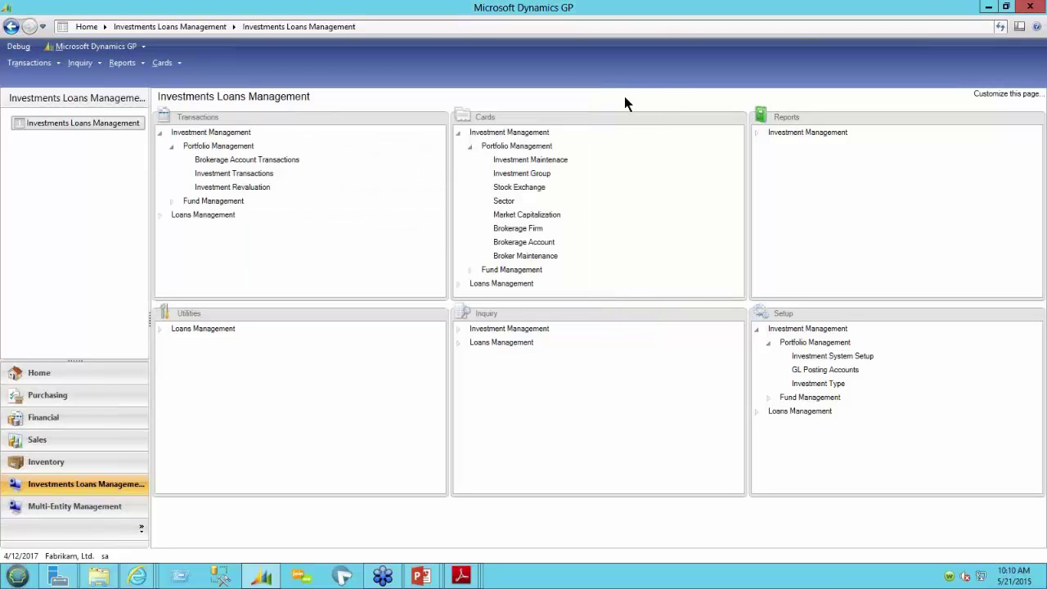
# - Open the GL Posting Accounts setup, display the EQUITY record's accounts, and close it
pyautogui.click(820, 370)
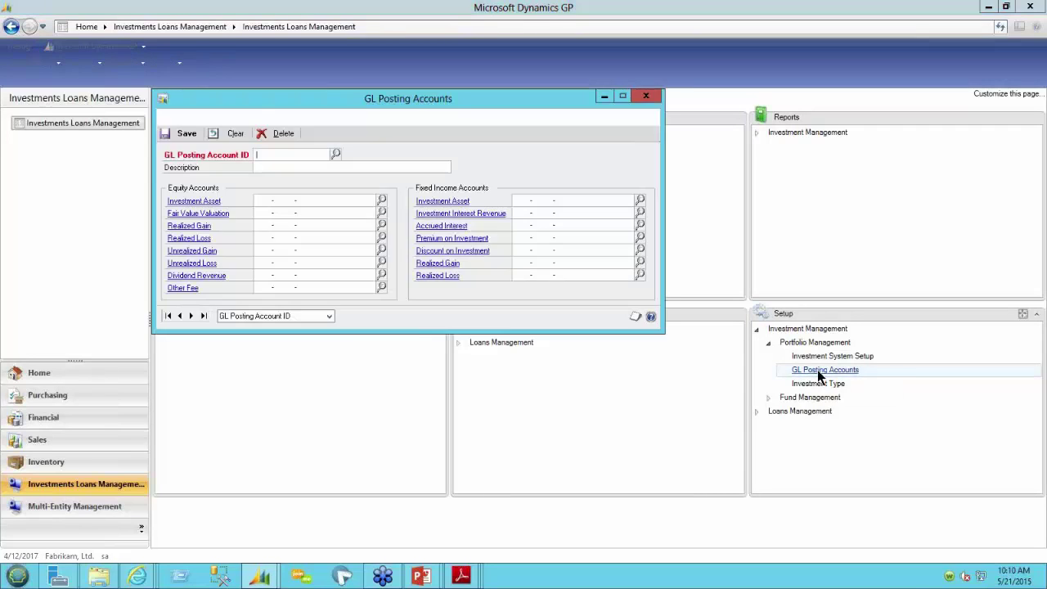
pyautogui.click(192, 316)
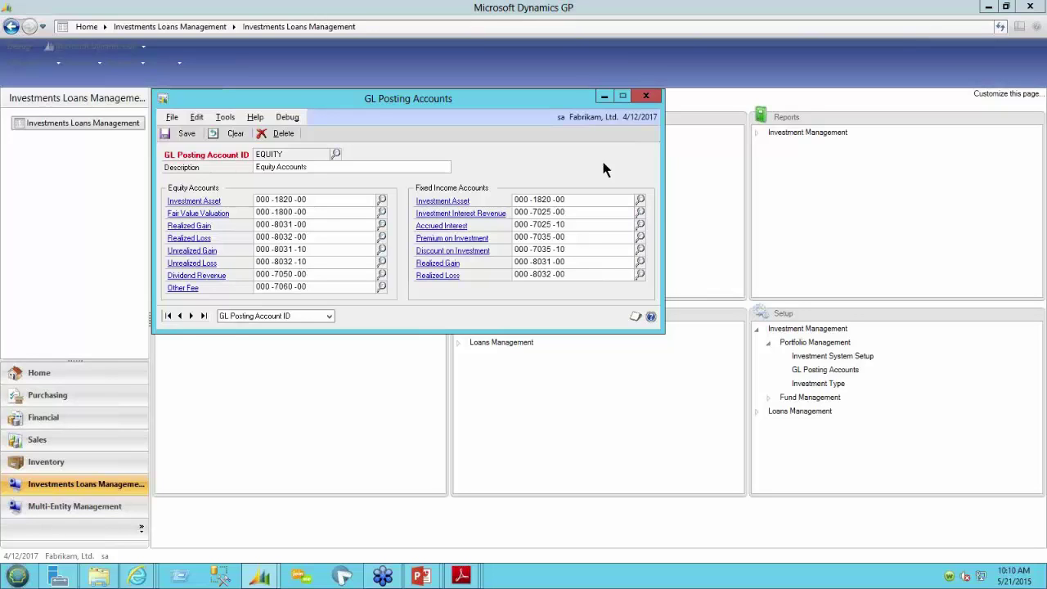
pyautogui.click(647, 96)
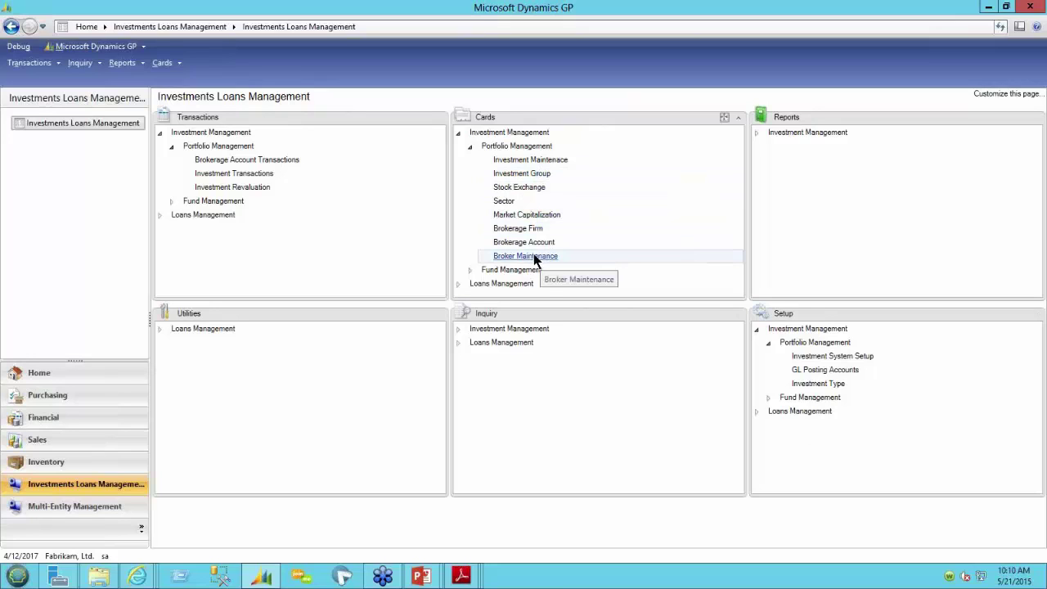
# - Start a purchase investment transaction and choose EQUITY00001 (Microsoft) as its investment ID
pyautogui.click(249, 173)
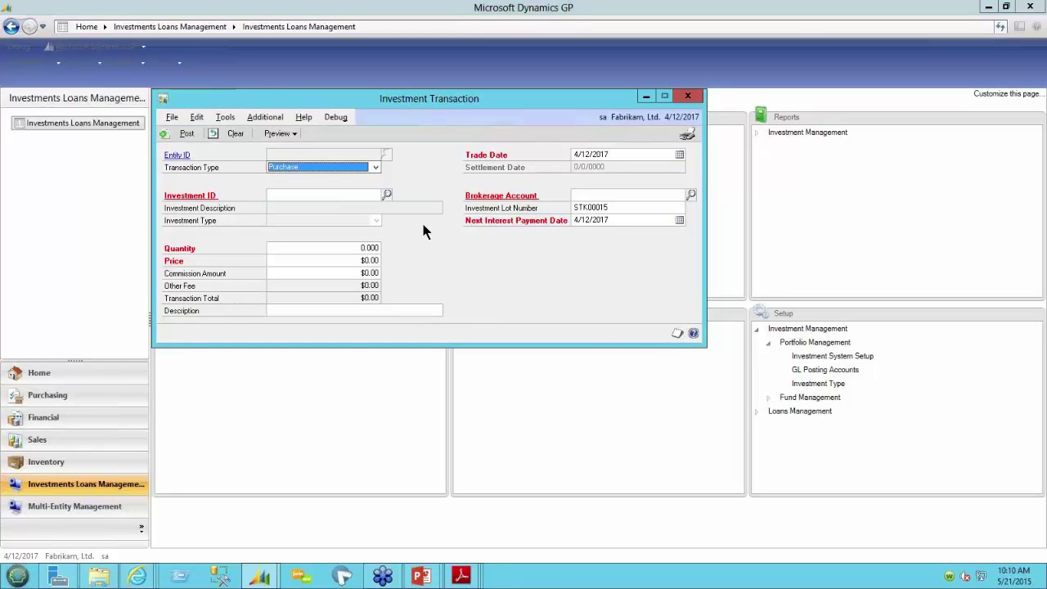
pyautogui.click(387, 195)
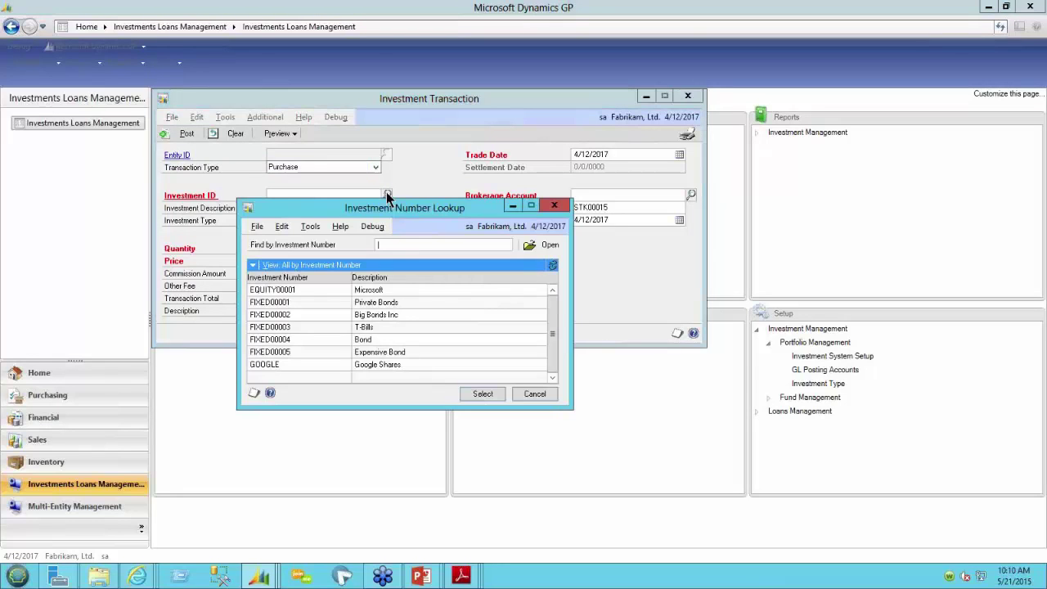
pyautogui.click(303, 291)
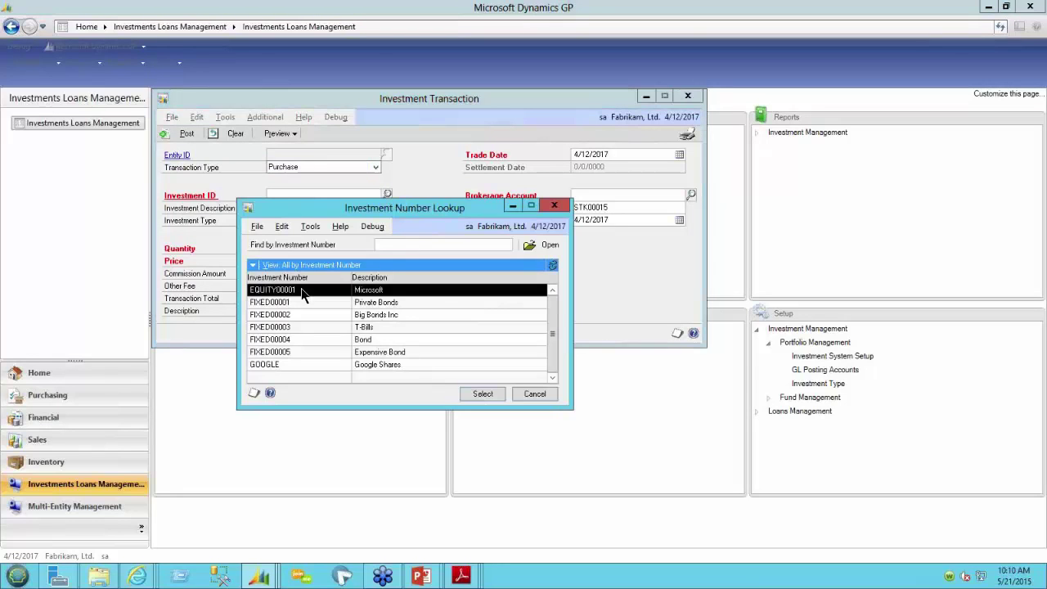
pyautogui.click(481, 393)
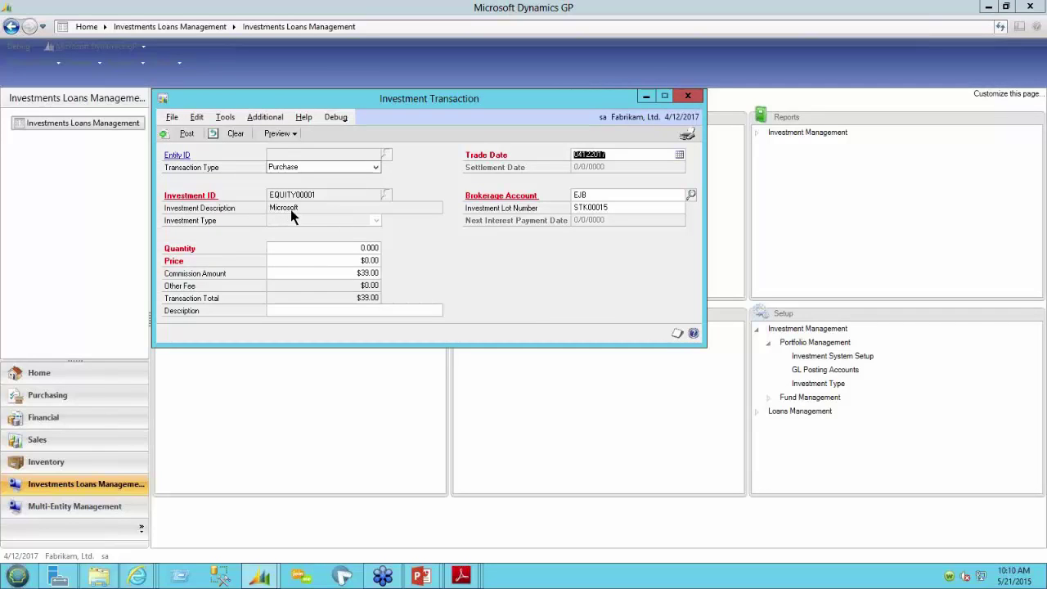
# - Open the maintenance record of the transaction's investment and review its description, CUSIP, trading symbol, stock exchange and selling options
pyautogui.click(209, 197)
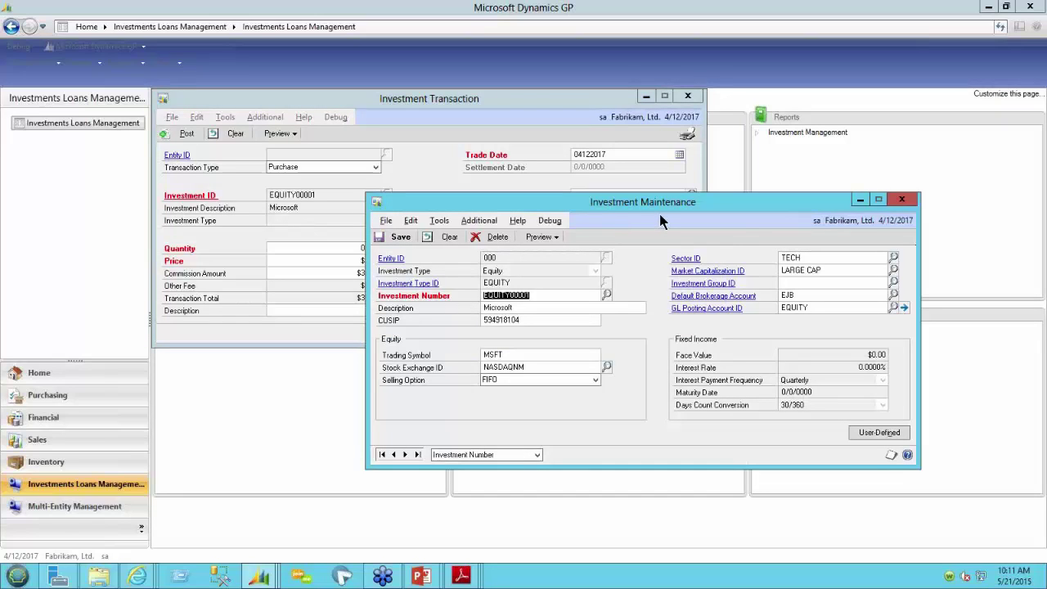
pyautogui.click(534, 309)
pyautogui.click(539, 320)
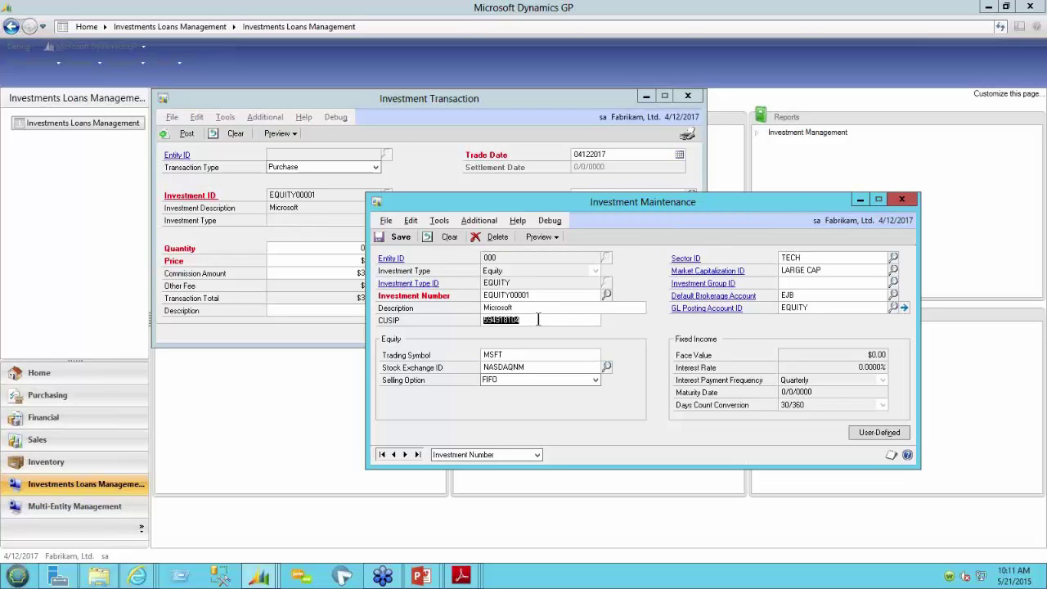
pyautogui.click(542, 354)
pyautogui.click(545, 367)
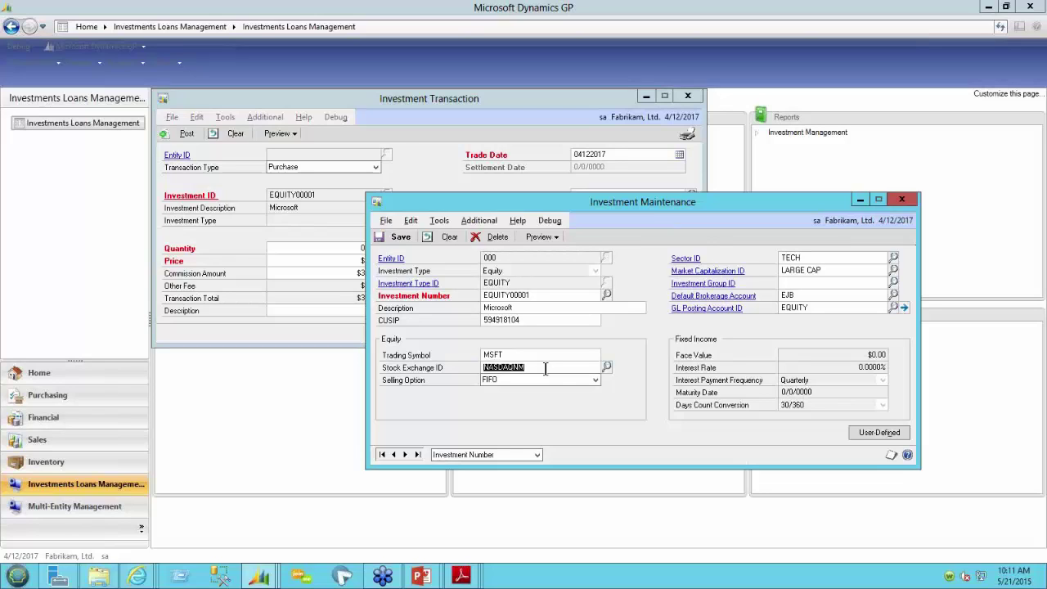
pyautogui.click(595, 381)
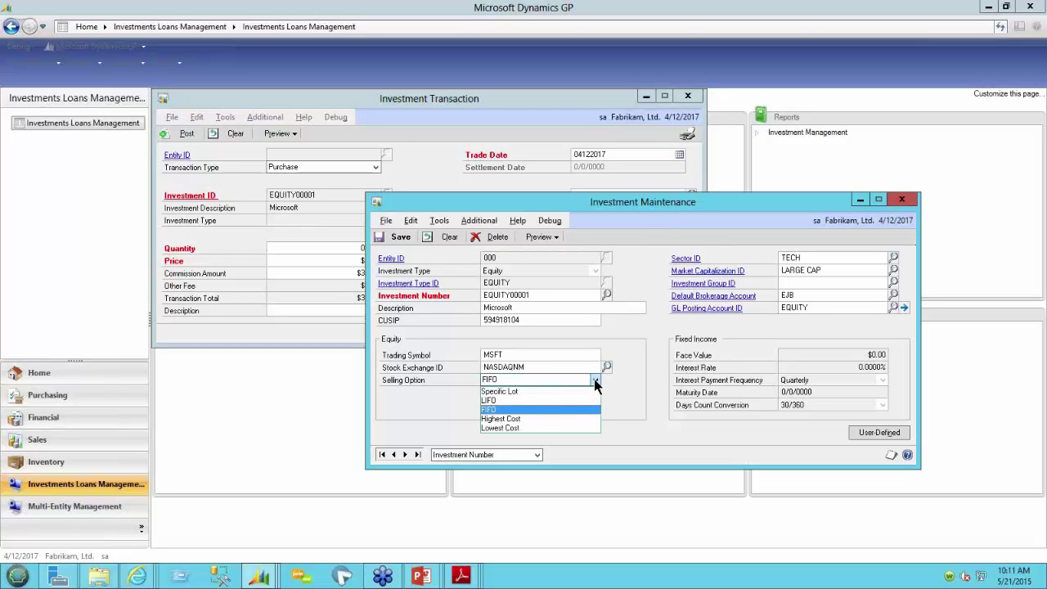
pyautogui.click(595, 380)
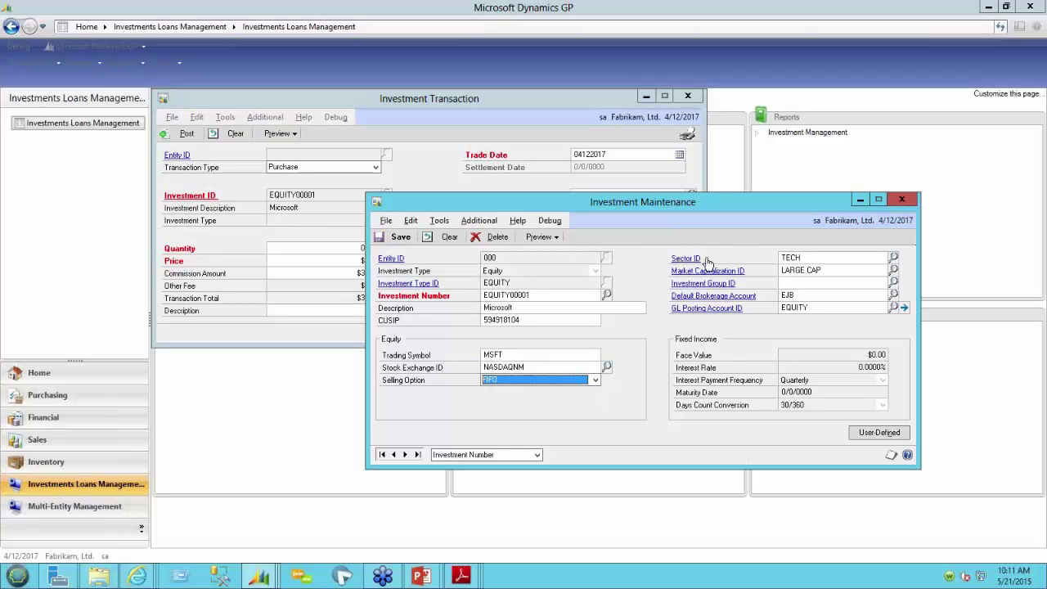
# - Look through the sectors available for the investment and leave the lookup without choosing one
pyautogui.click(894, 257)
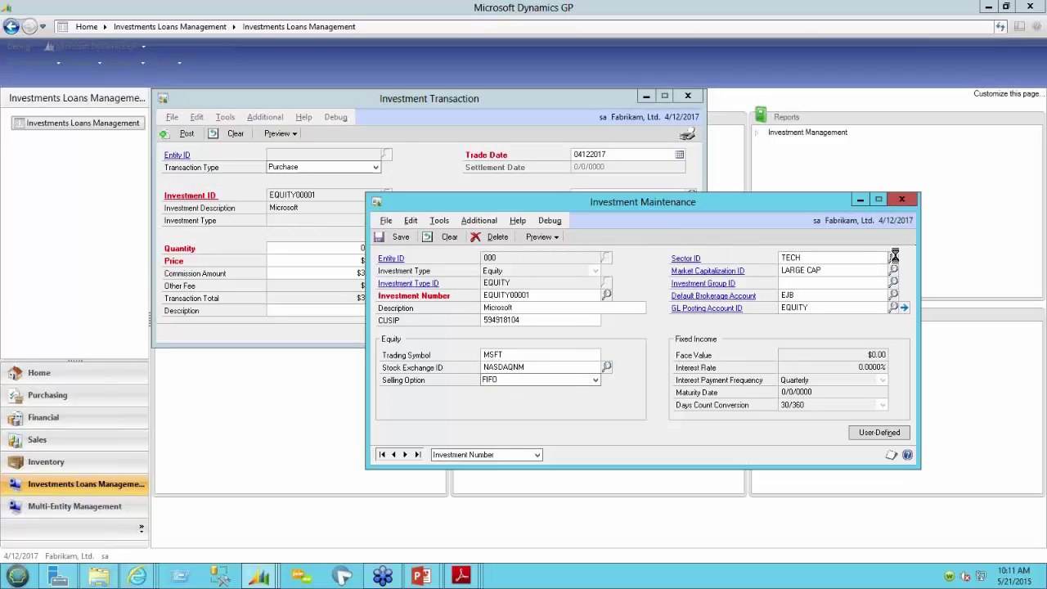
pyautogui.click(553, 290)
pyautogui.click(553, 290)
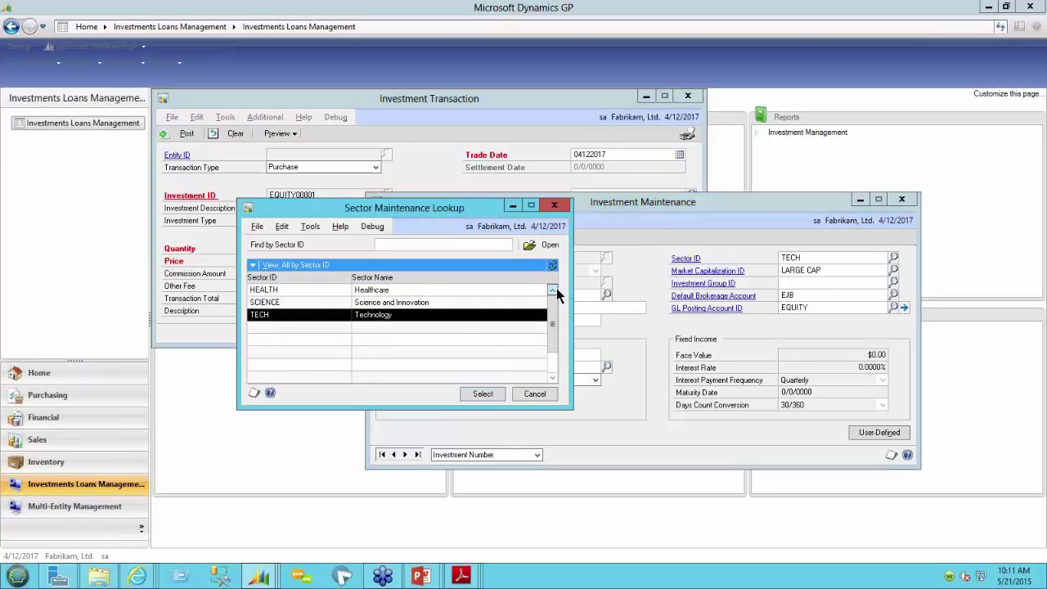
pyautogui.click(552, 290)
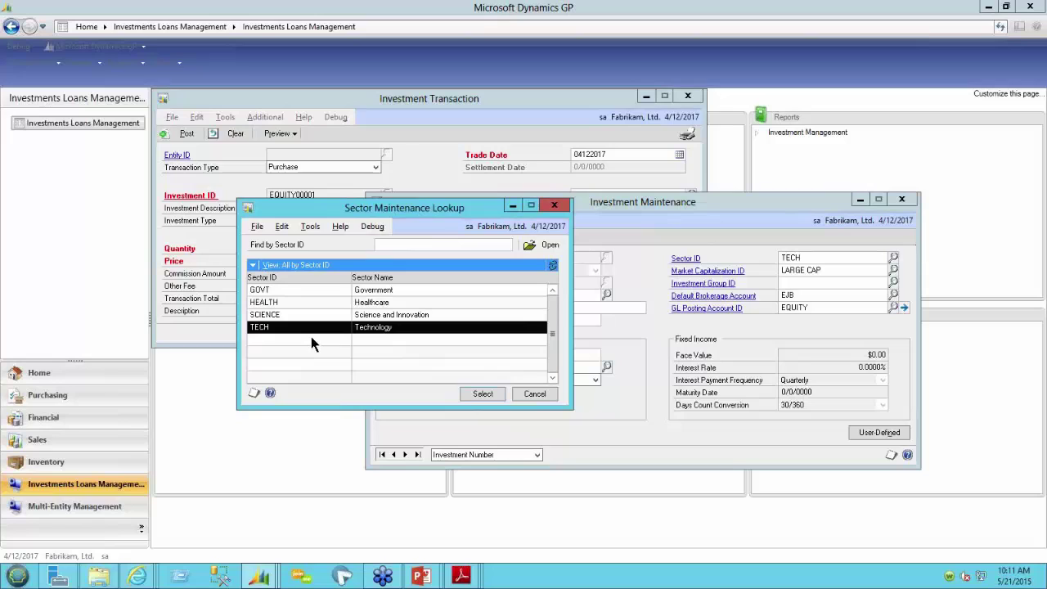
pyautogui.click(532, 394)
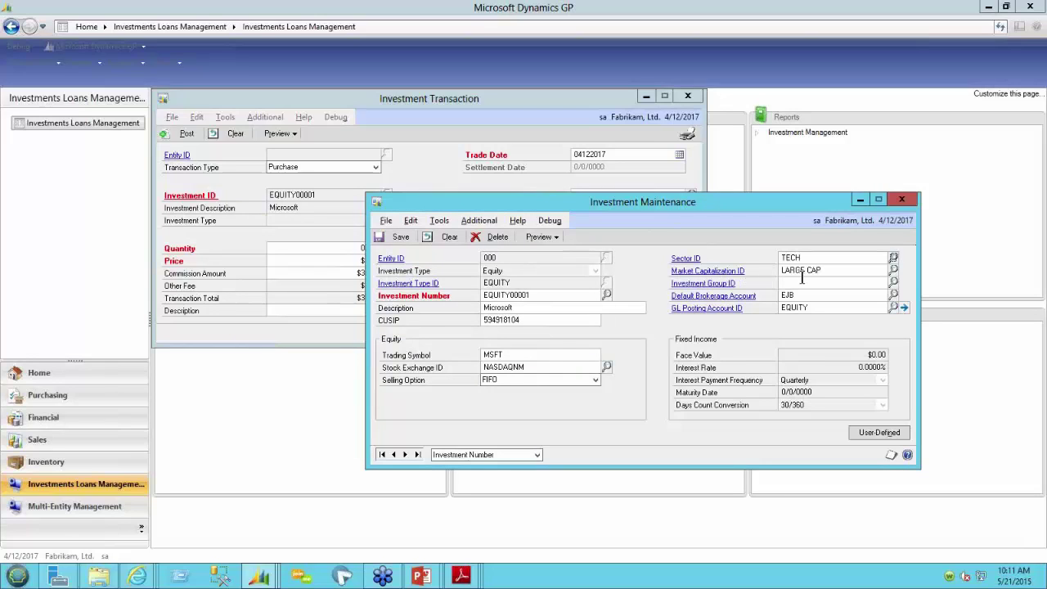
# - Open the investment's default brokerage account and inspect the record of its brokerage firm
pyautogui.click(732, 296)
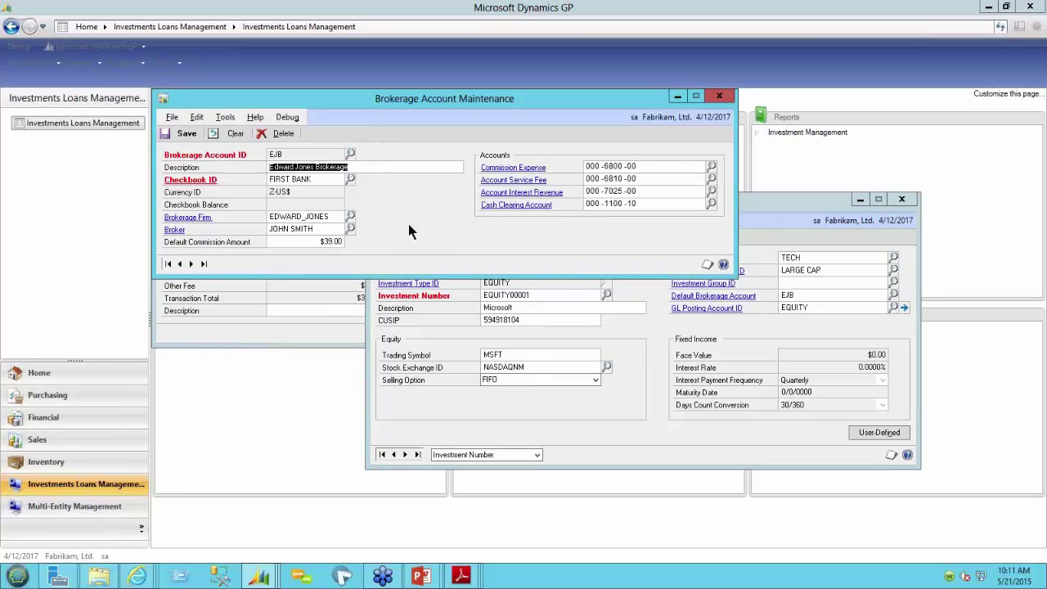
pyautogui.press('End')
pyautogui.doubleClick(311, 217)
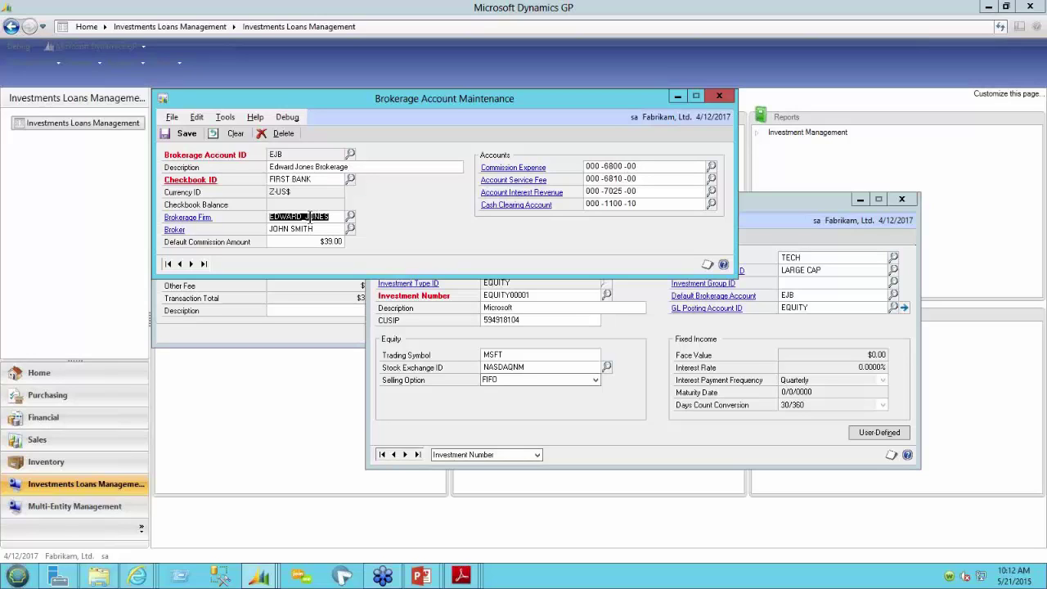
pyautogui.click(192, 222)
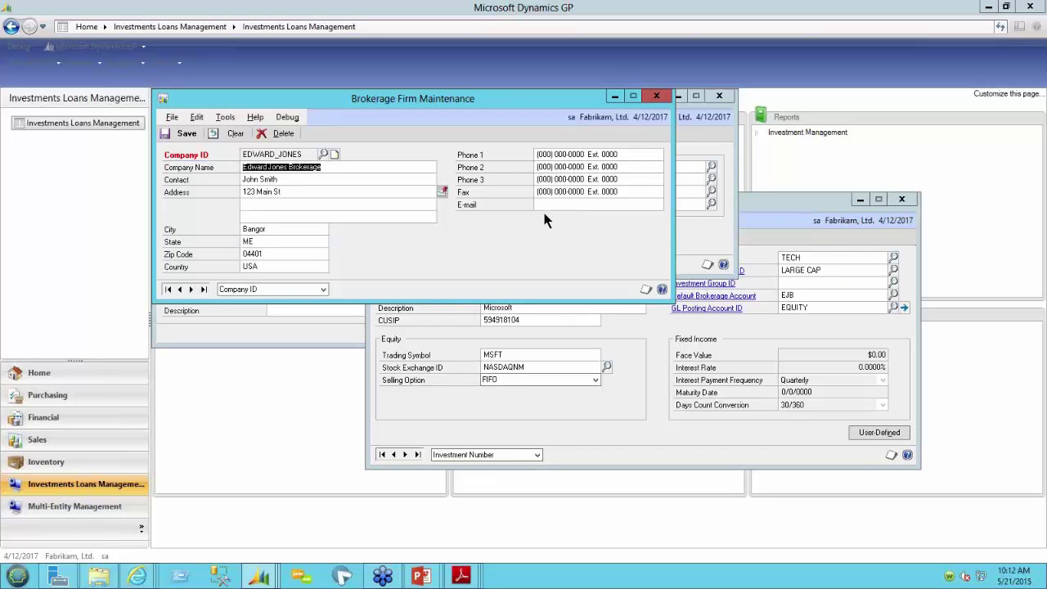
pyautogui.click(656, 96)
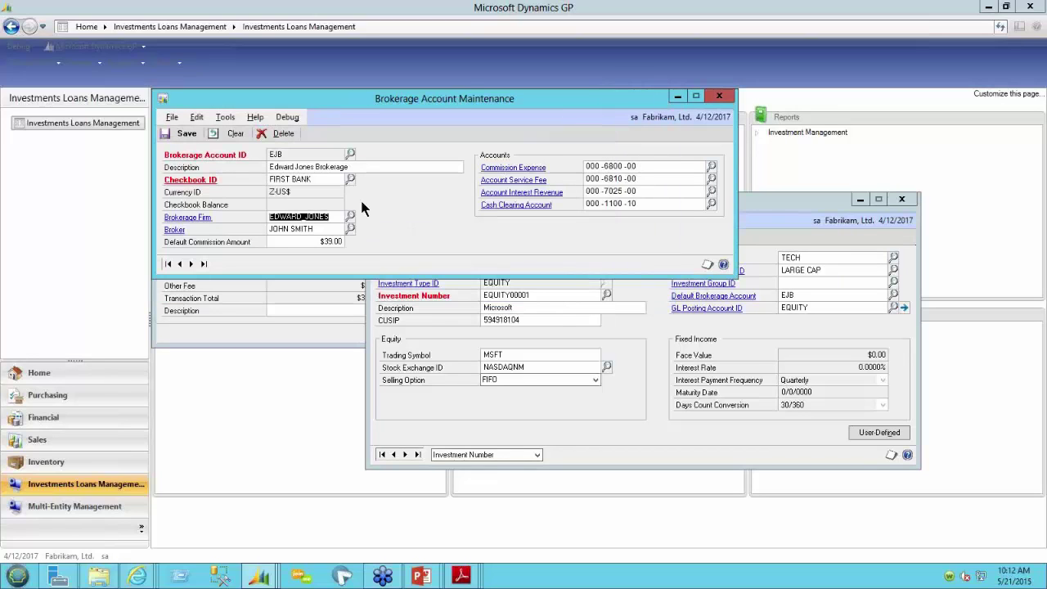
# - Inspect the brokerage account's broker record and default commission amount, and close the brokerage account
pyautogui.click(175, 230)
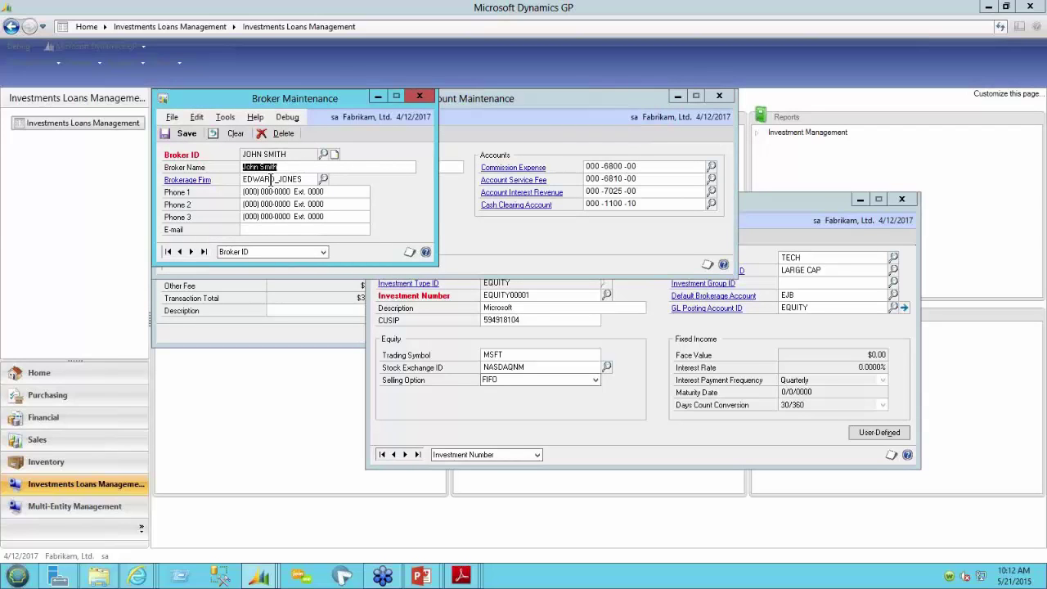
pyautogui.click(419, 95)
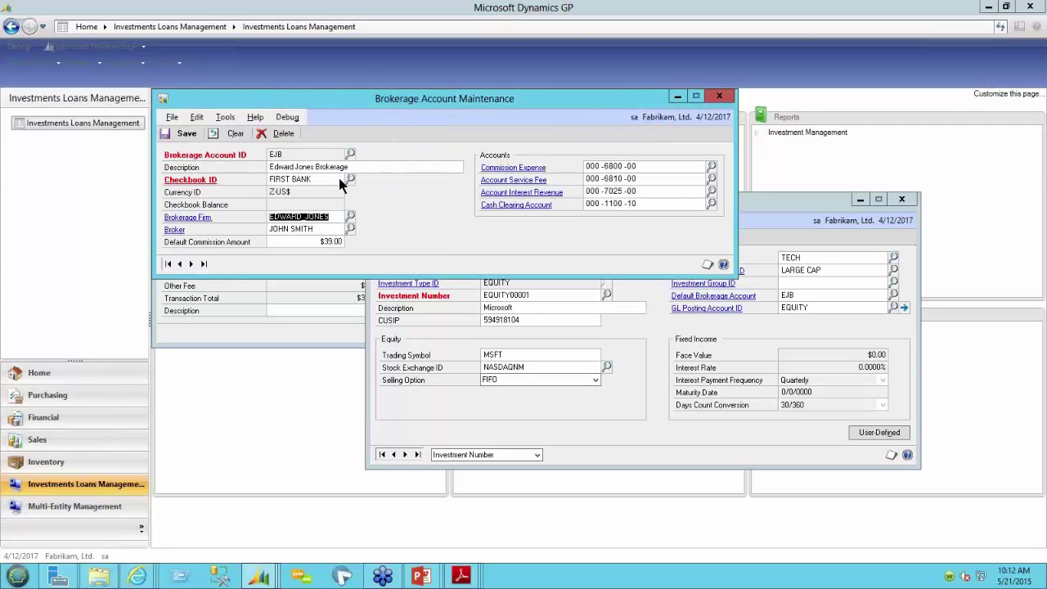
pyautogui.click(305, 242)
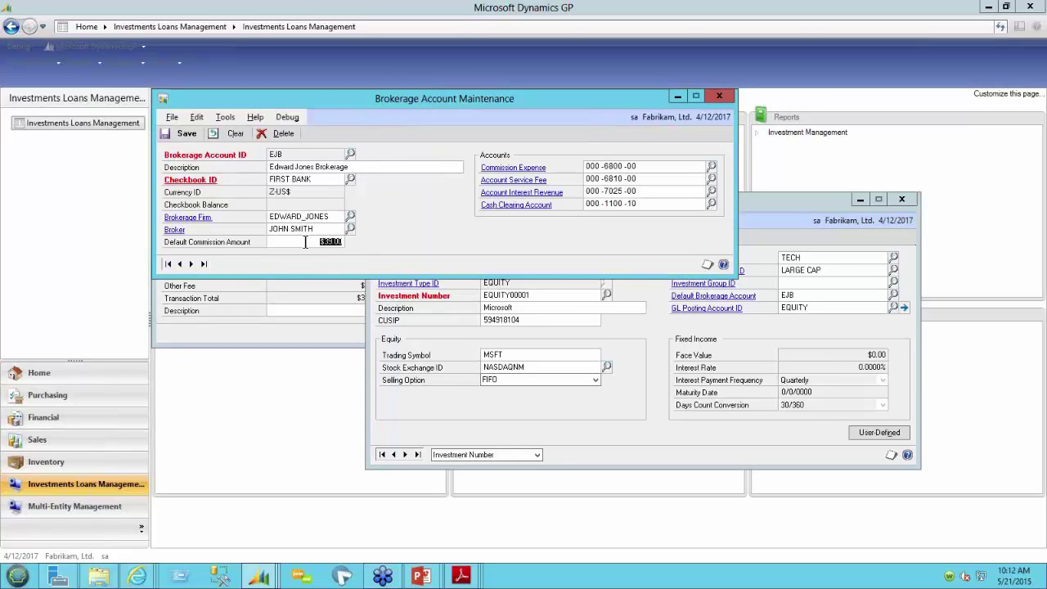
pyautogui.click(305, 243)
pyautogui.click(719, 96)
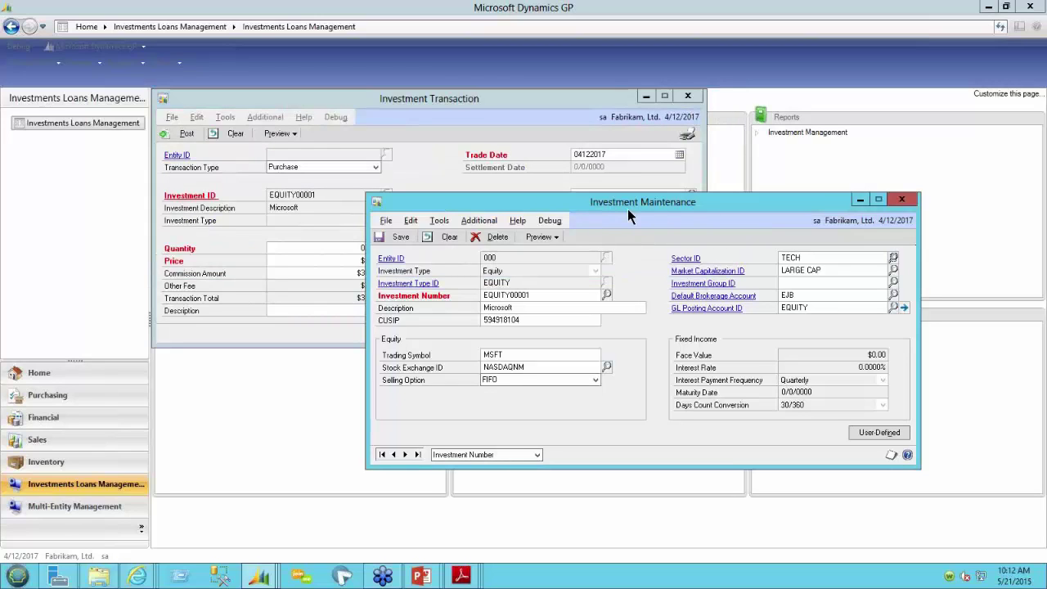
# - Review the record of GL posting account ID EQUITY and the posting accounts assigned to the Microsoft investment, closing both windows
pyautogui.click(727, 310)
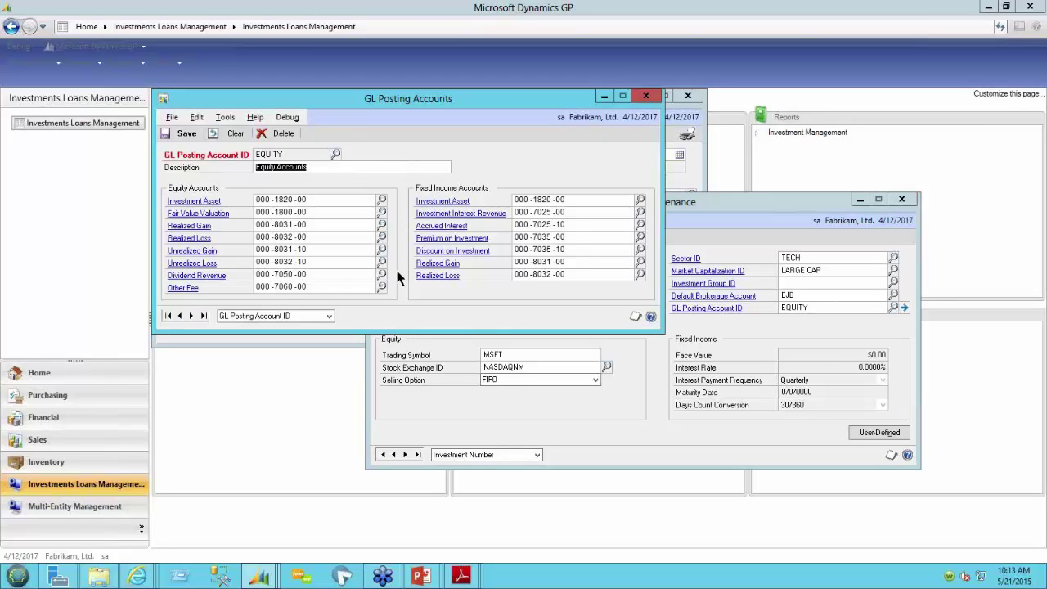
pyautogui.click(645, 96)
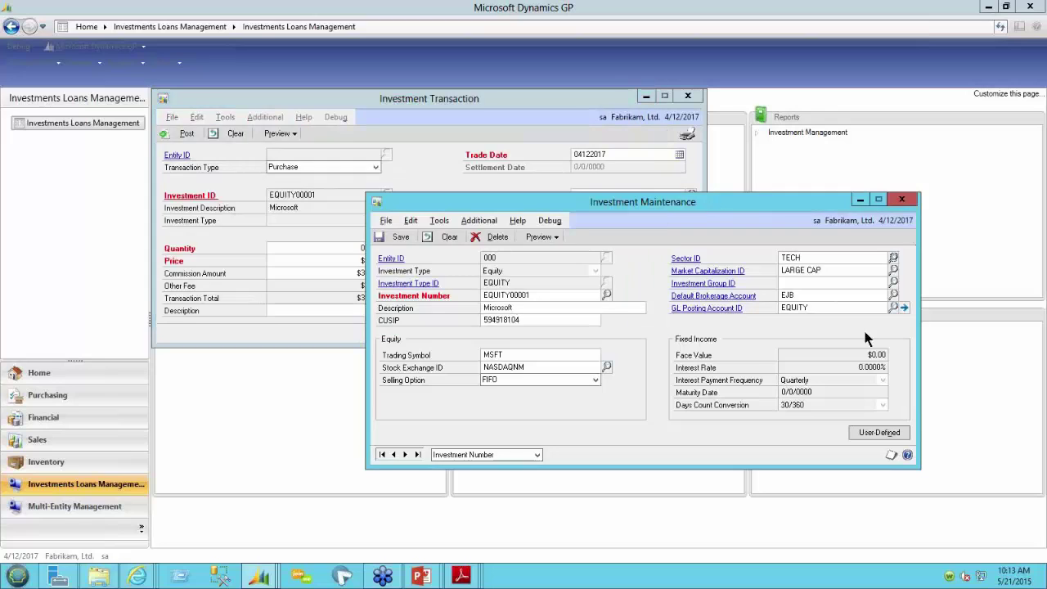
pyautogui.click(903, 308)
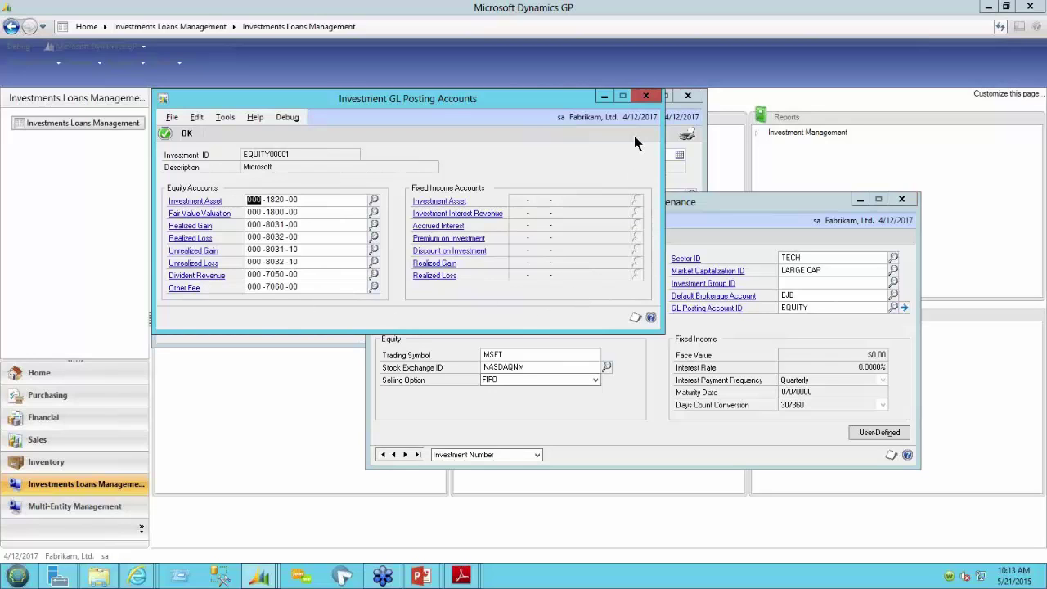
pyautogui.click(644, 96)
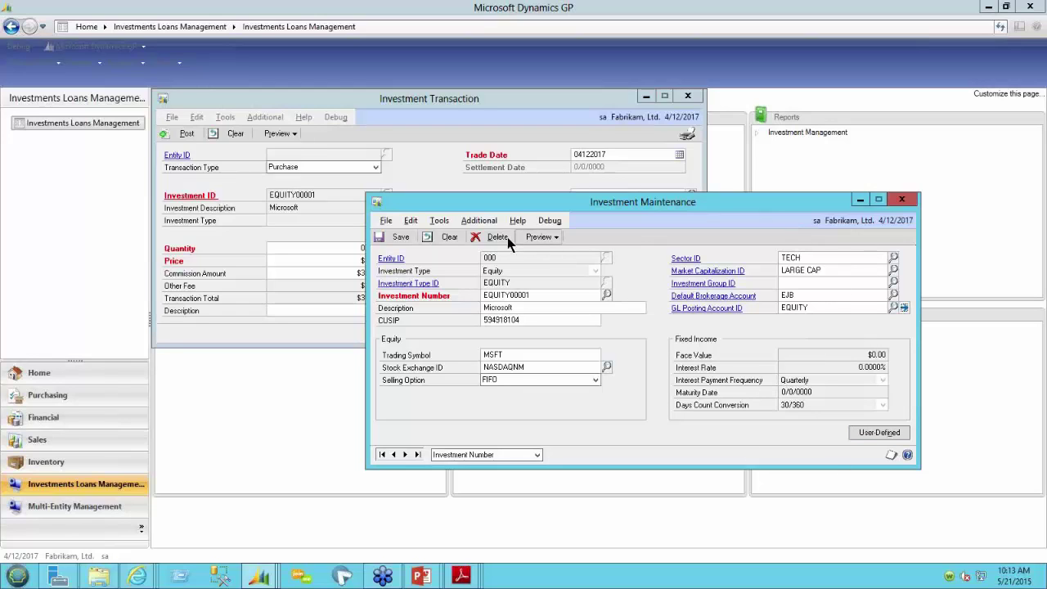
# - Clear the investment record and begin a Fixed Income investment with the investment type ID FIXED
pyautogui.click(449, 236)
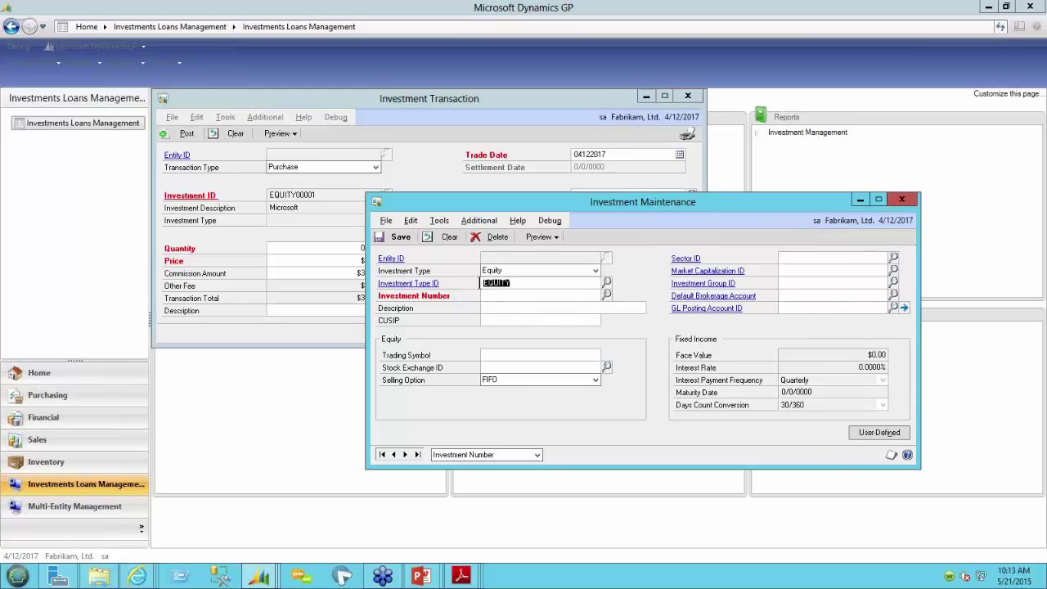
pyautogui.click(606, 283)
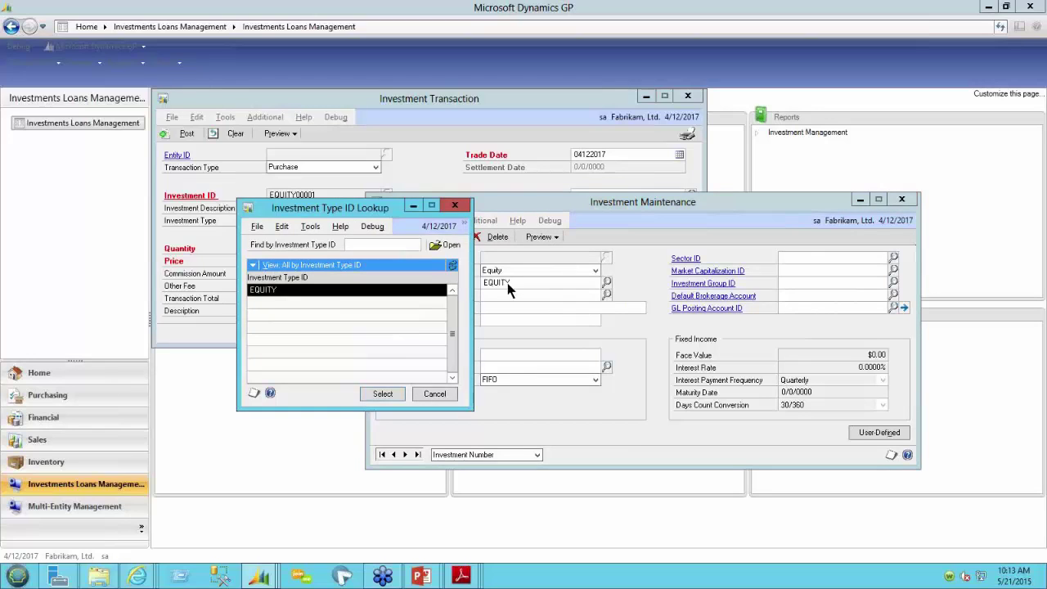
pyautogui.click(560, 277)
pyautogui.click(596, 275)
pyautogui.click(540, 292)
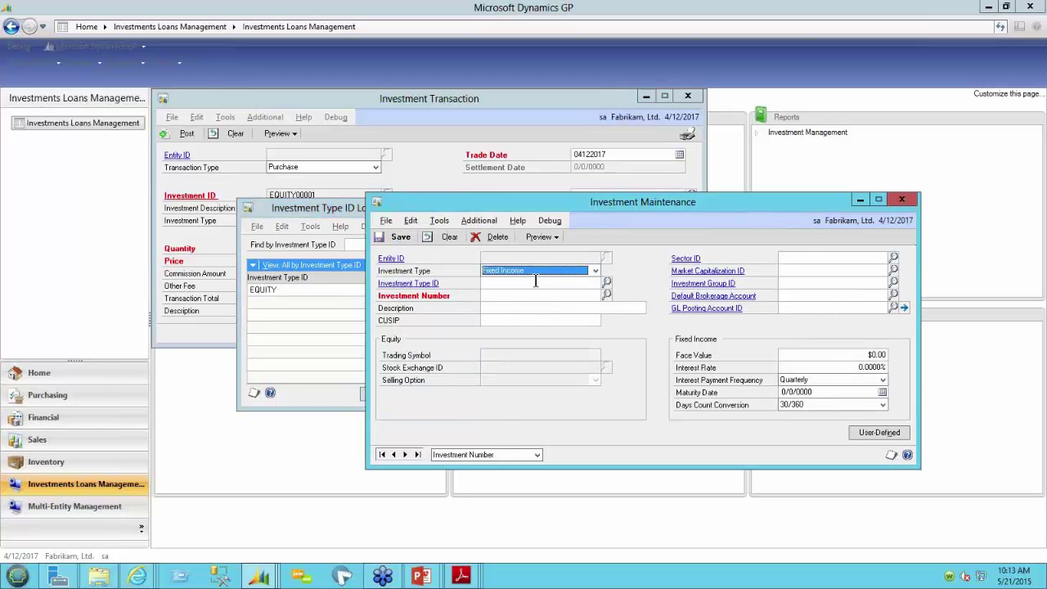
pyautogui.click(606, 283)
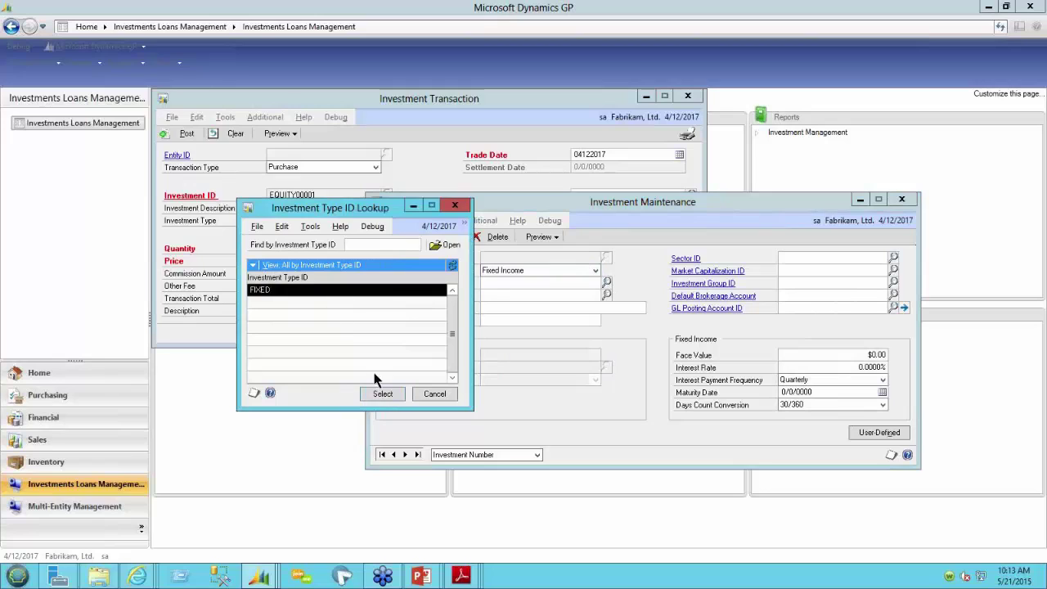
pyautogui.click(383, 394)
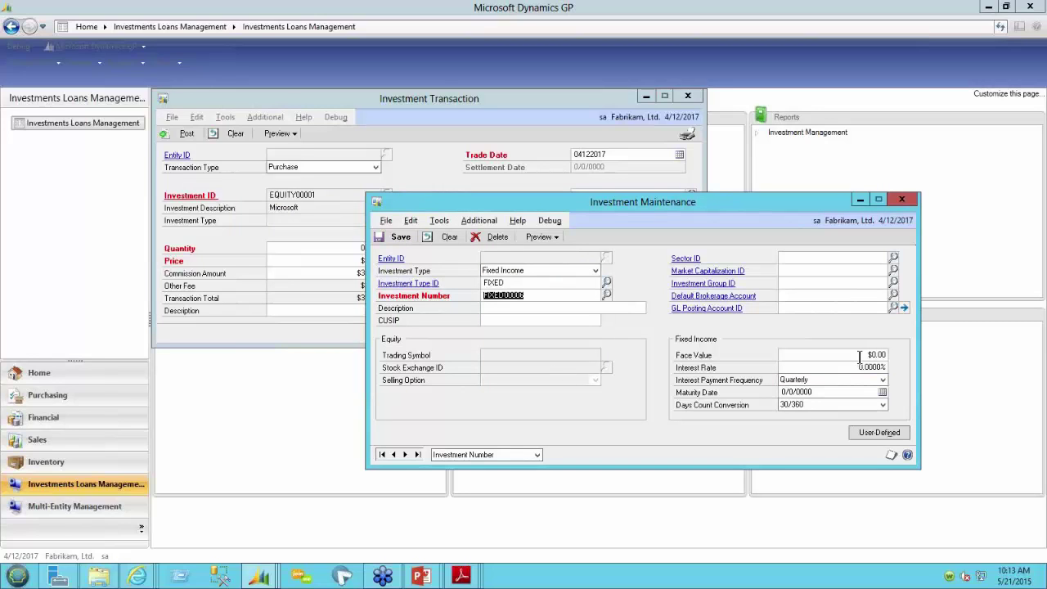
# - Look over the face value, interest rate and interest payment frequency options, and close the new investment without saving it
pyautogui.click(845, 355)
pyautogui.click(834, 367)
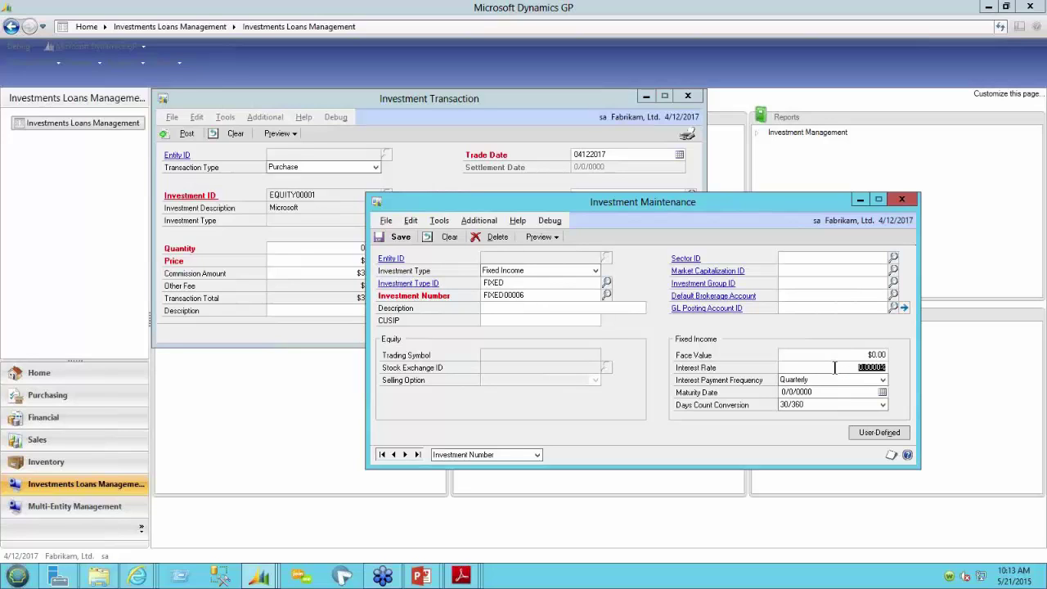
pyautogui.click(883, 380)
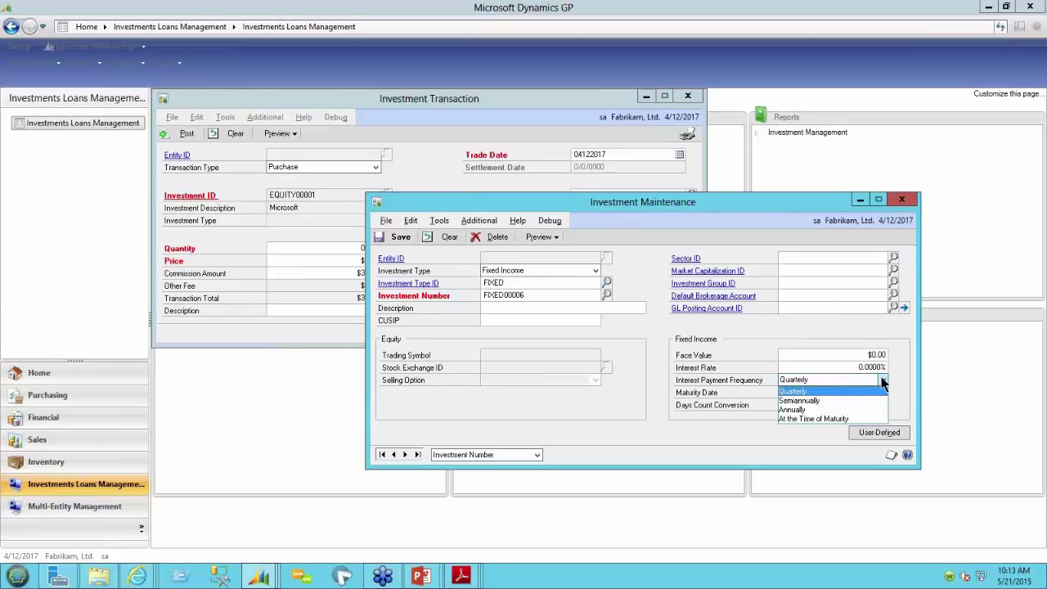
pyautogui.click(882, 380)
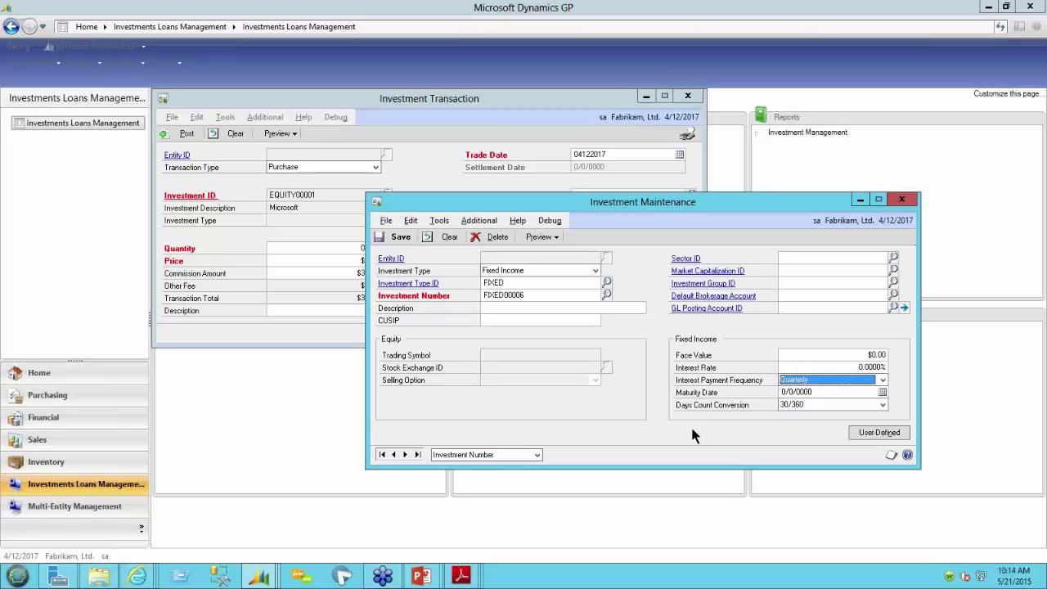
pyautogui.click(901, 199)
pyautogui.click(515, 328)
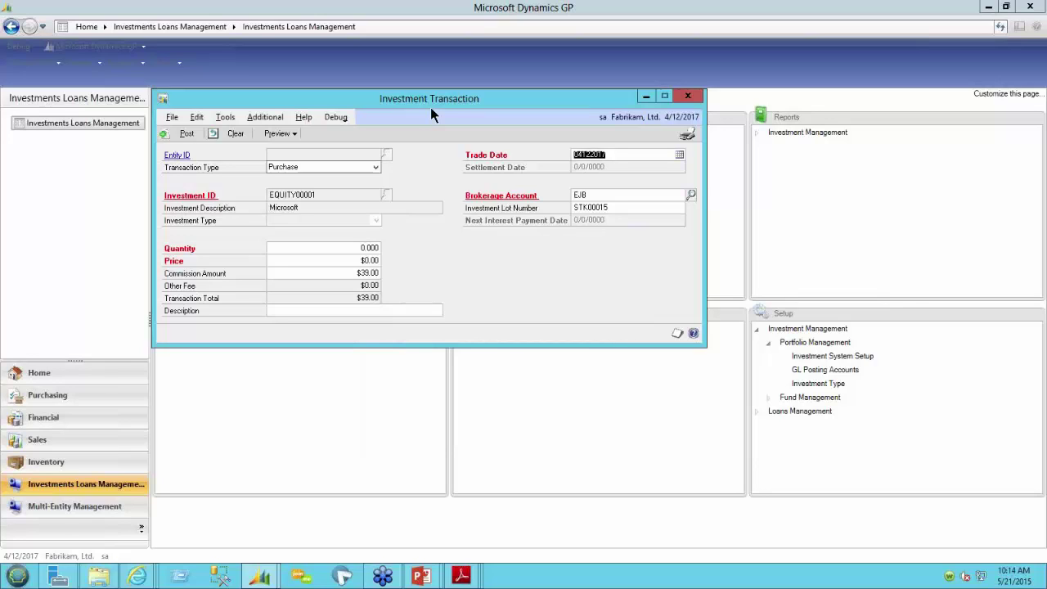
# - Keep Purchase as the transaction type and enter a quantity of 500 at a price of $45.50
pyautogui.click(376, 168)
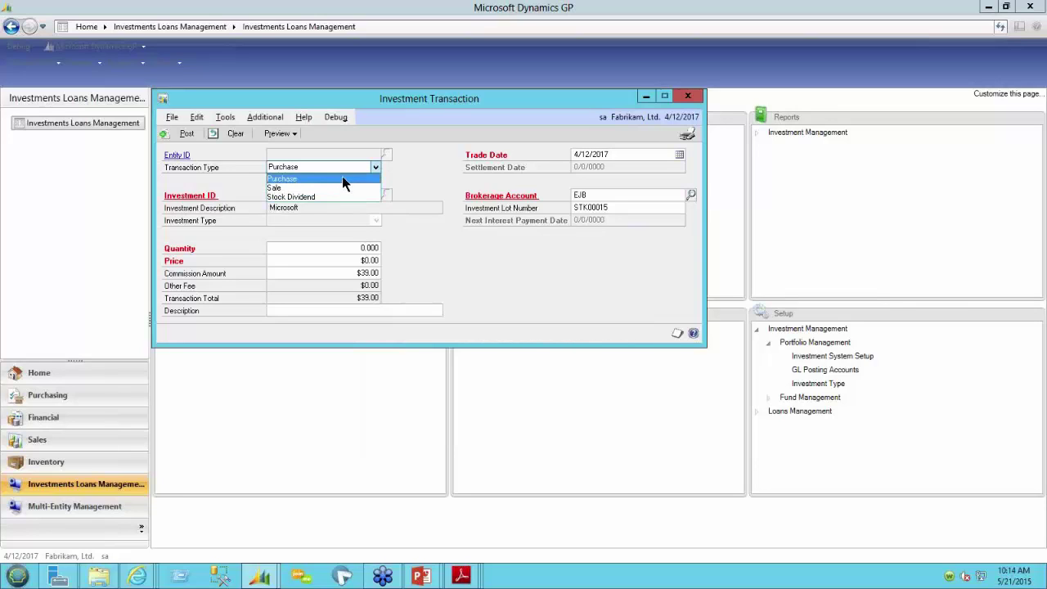
pyautogui.click(340, 176)
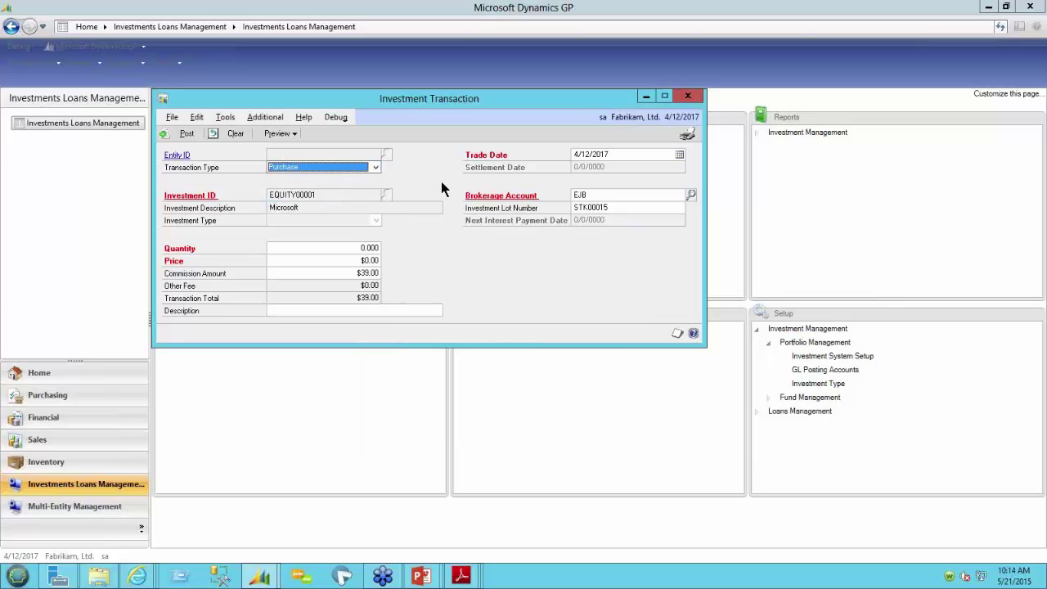
pyautogui.click(351, 245)
pyautogui.write('500')
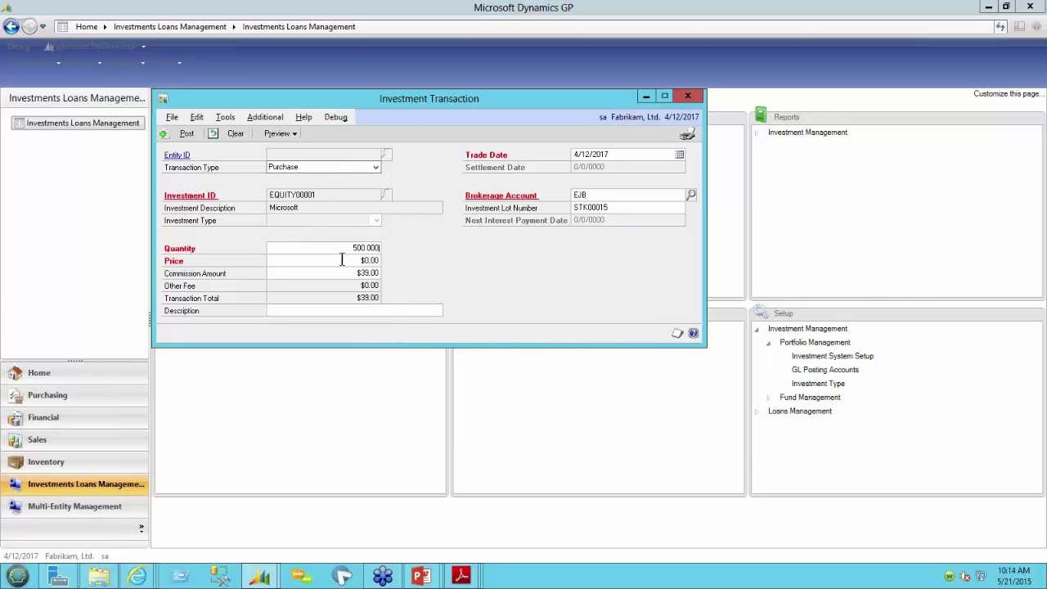
pyautogui.click(342, 261)
pyautogui.write('45.30')
pyautogui.press('Tab')
pyautogui.click(328, 273)
# - Set the trade date of the Microsoft purchase to 8/31/2017
pyautogui.click(679, 155)
pyautogui.click(711, 173)
pyautogui.click(711, 174)
pyautogui.click(711, 173)
pyautogui.click(711, 174)
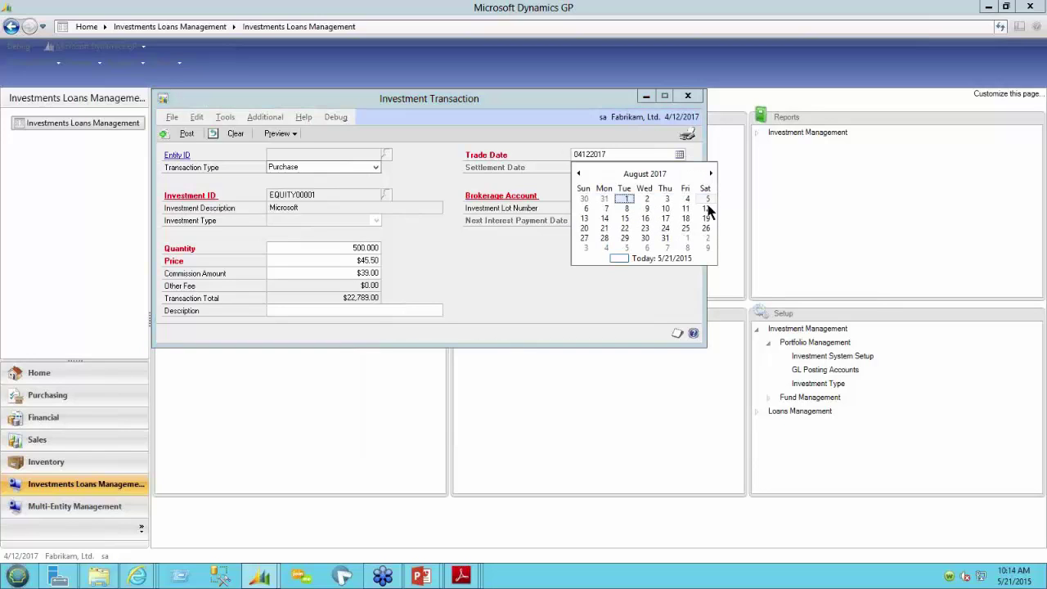
pyautogui.click(665, 237)
pyautogui.click(617, 155)
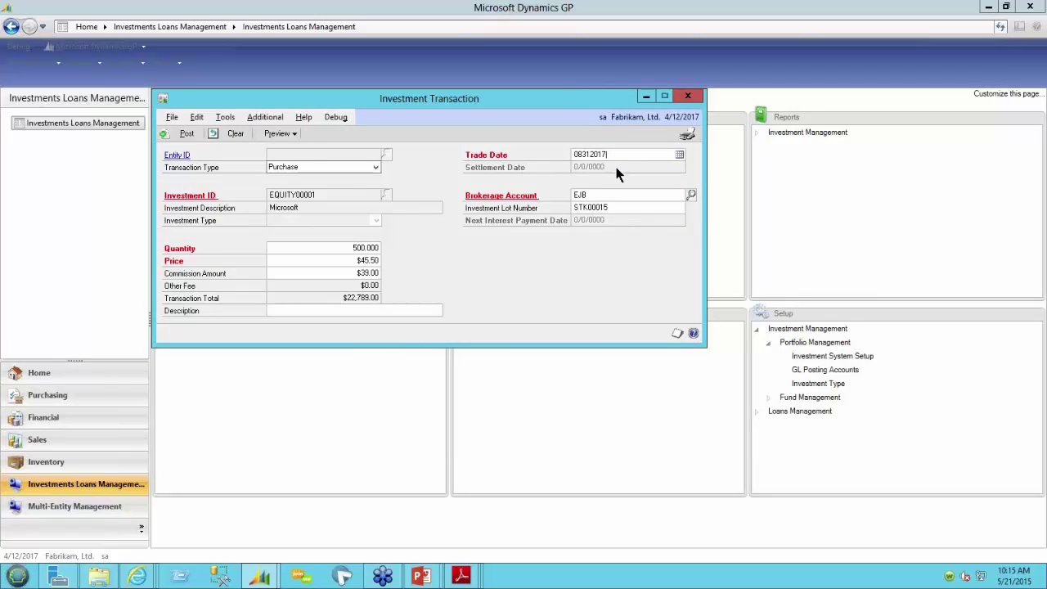
pyautogui.press('Tab')
# - Preview the investment lots for the Microsoft purchase, return to the transaction and post it
pyautogui.click(291, 132)
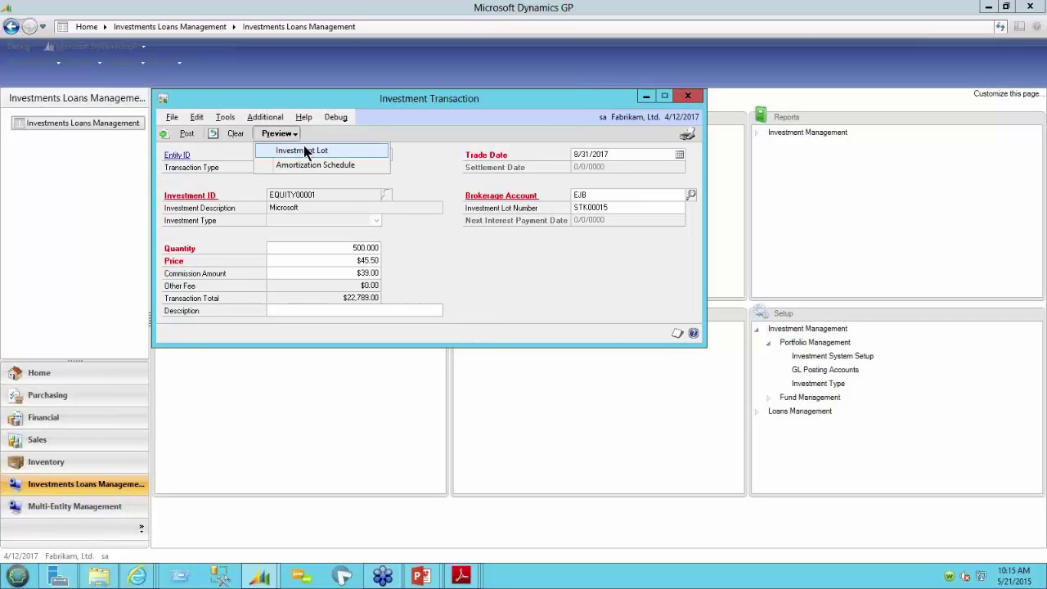
pyautogui.click(302, 149)
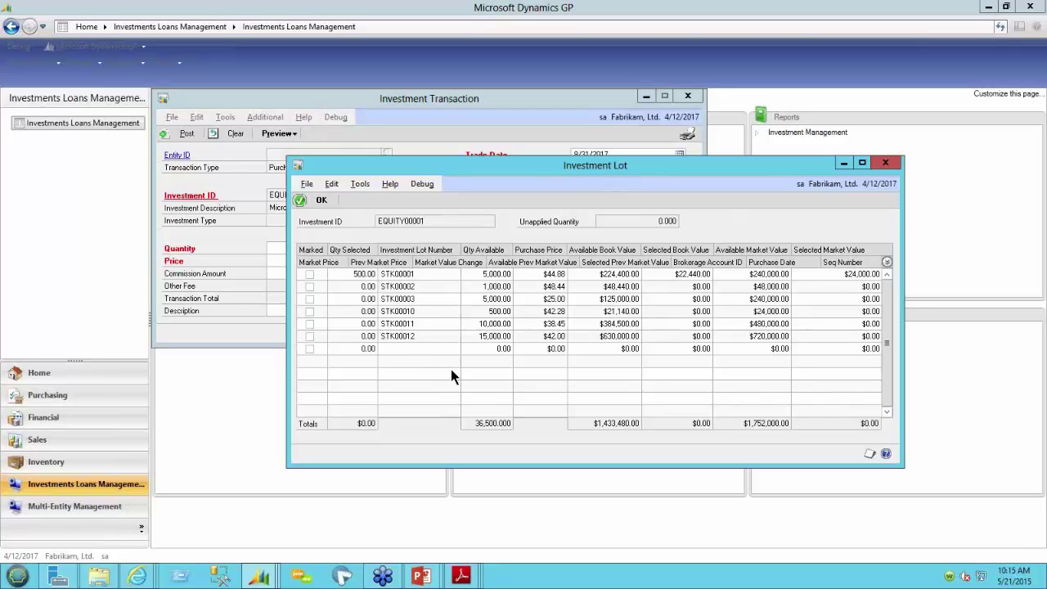
pyautogui.click(885, 162)
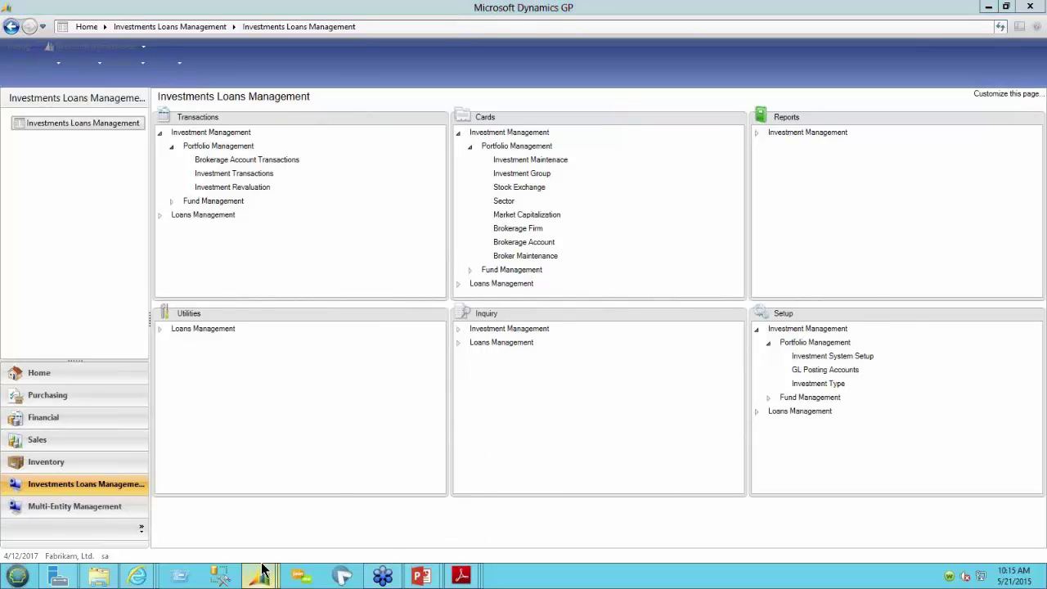
pyautogui.moveTo(260, 574)
pyautogui.click(390, 535)
pyautogui.click(882, 163)
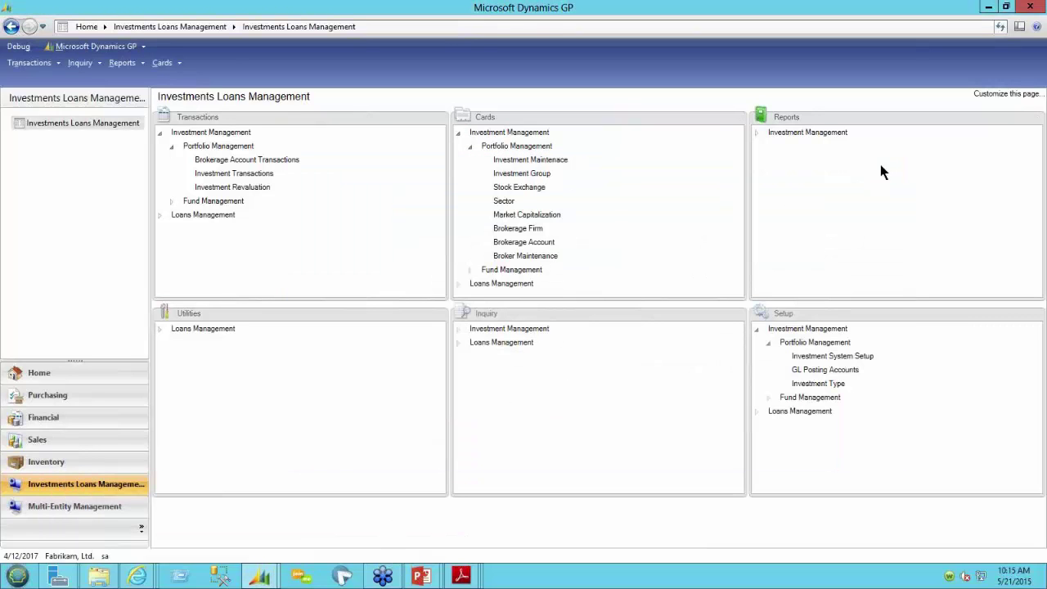
pyautogui.moveTo(266, 578)
pyautogui.click(323, 499)
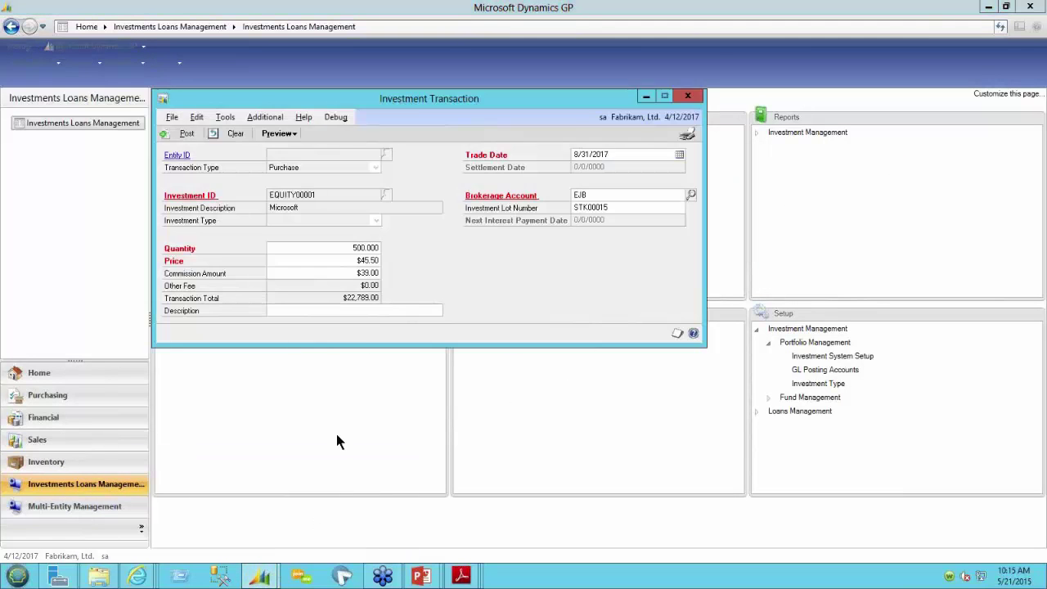
pyautogui.click(172, 134)
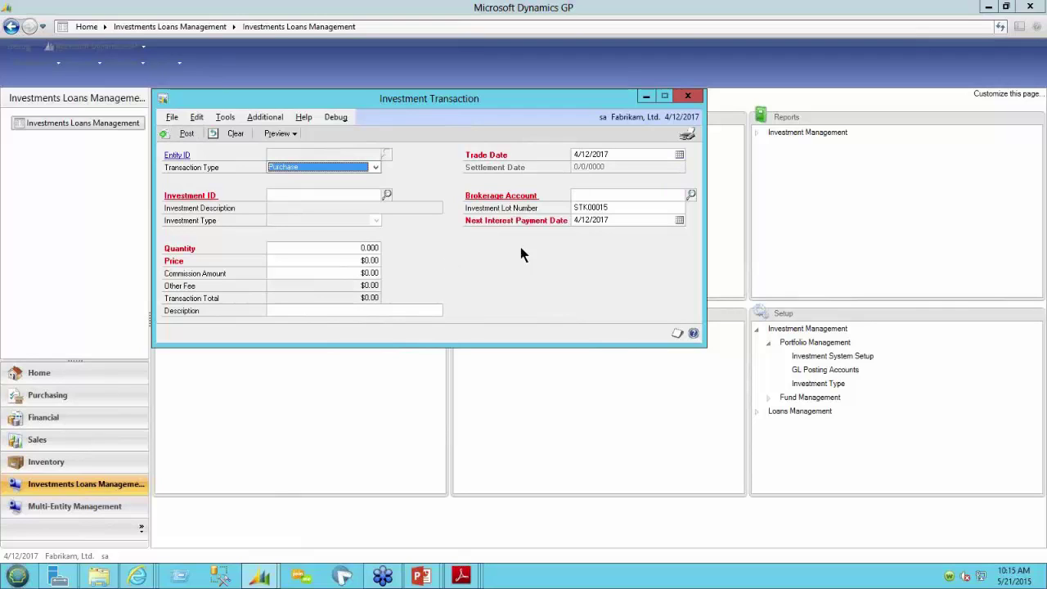
# - Open the ILM Importer from the transaction, review its file location setup and Excel data options, and close it
pyautogui.click(258, 119)
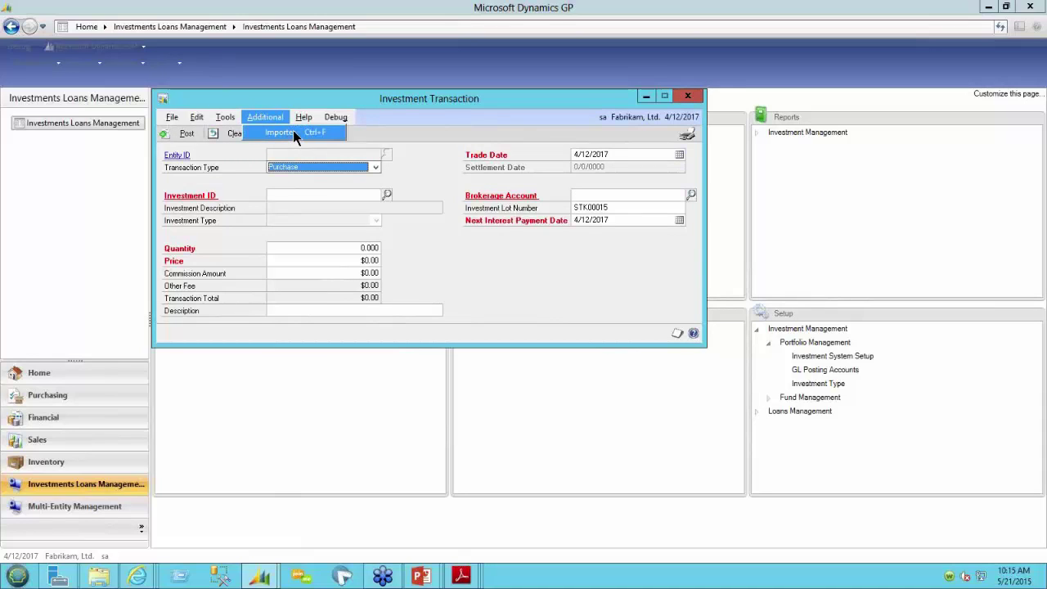
pyautogui.click(294, 132)
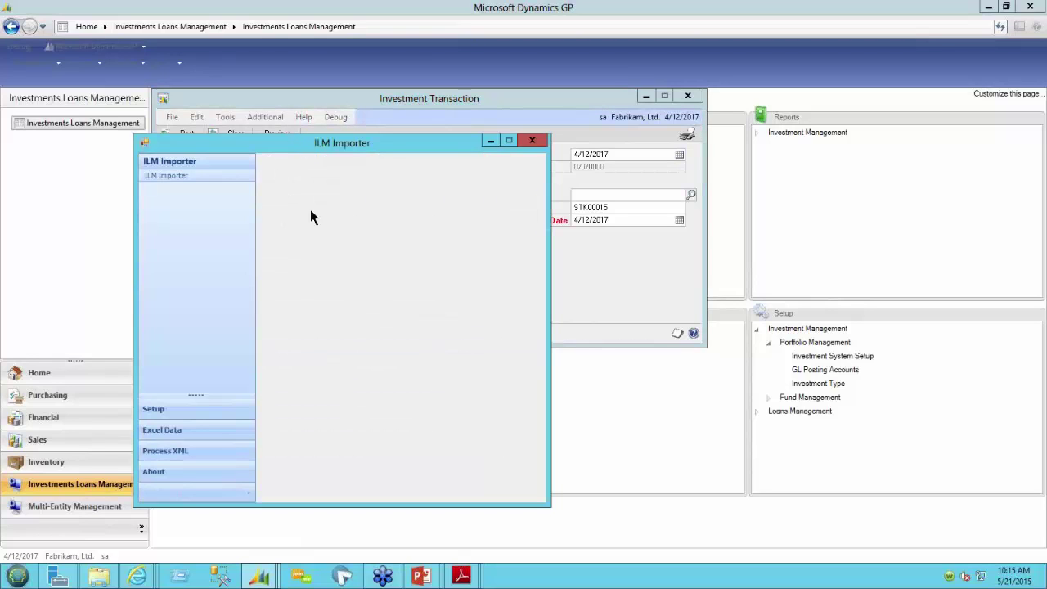
pyautogui.click(164, 411)
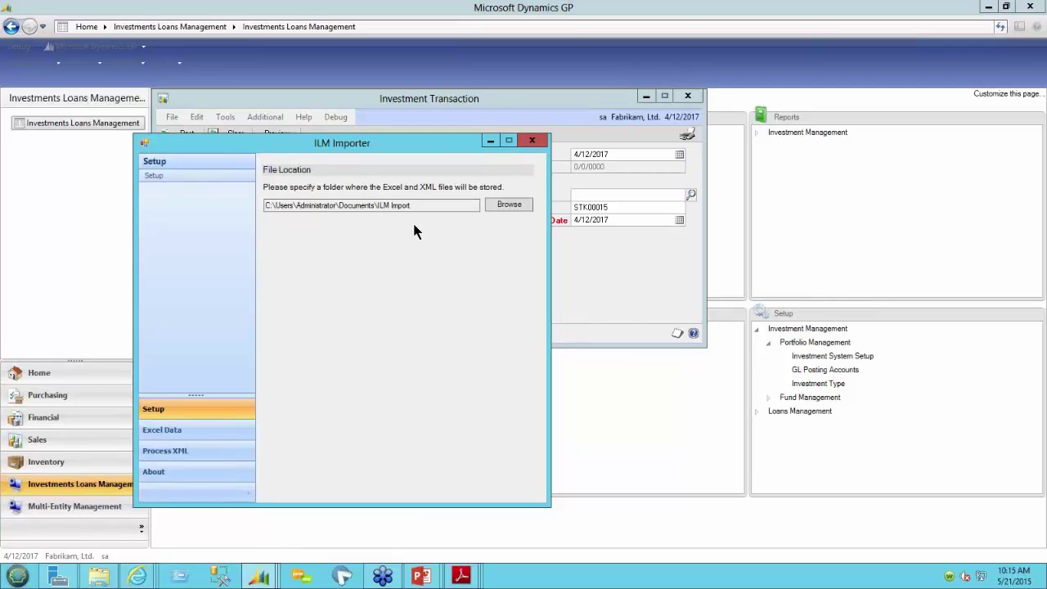
pyautogui.click(175, 430)
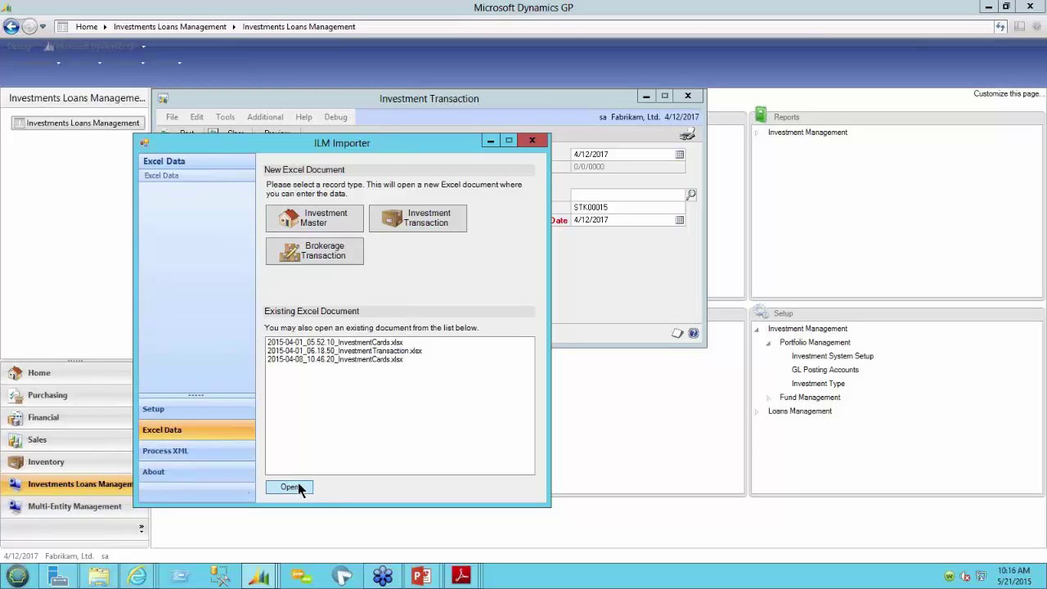
pyautogui.click(531, 142)
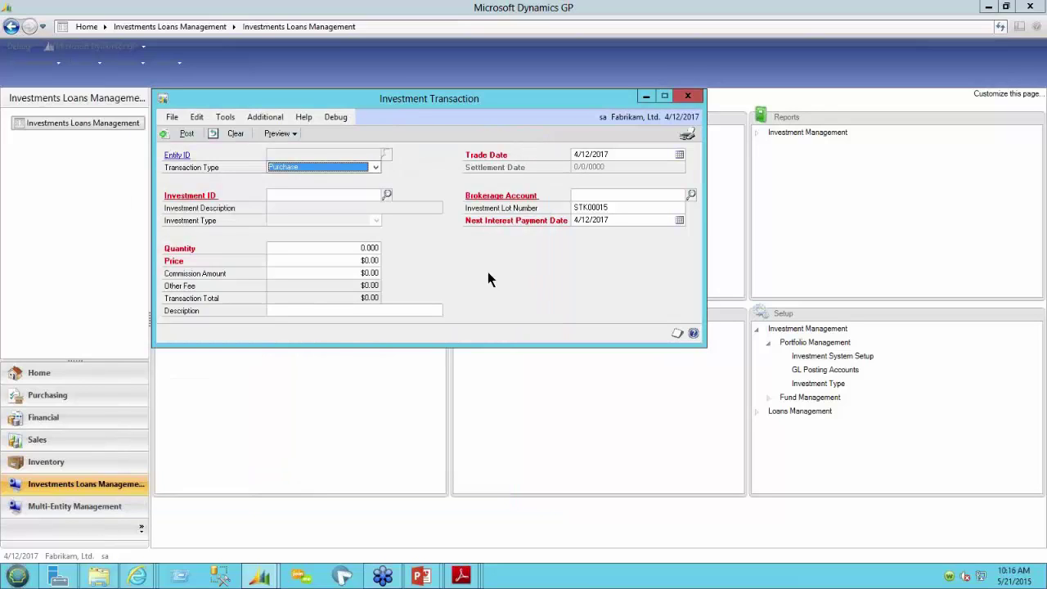
# - Select investment FIXED00005, Expensive Bond, for a new purchase and check the fixed income terms in its maintenance record
pyautogui.click(386, 194)
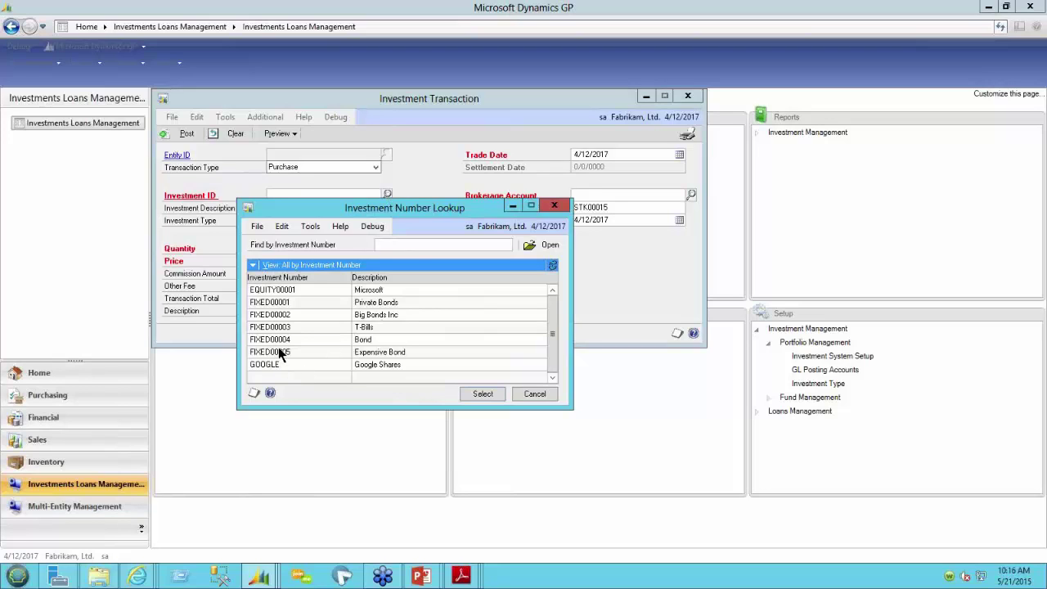
pyautogui.click(279, 351)
pyautogui.click(479, 395)
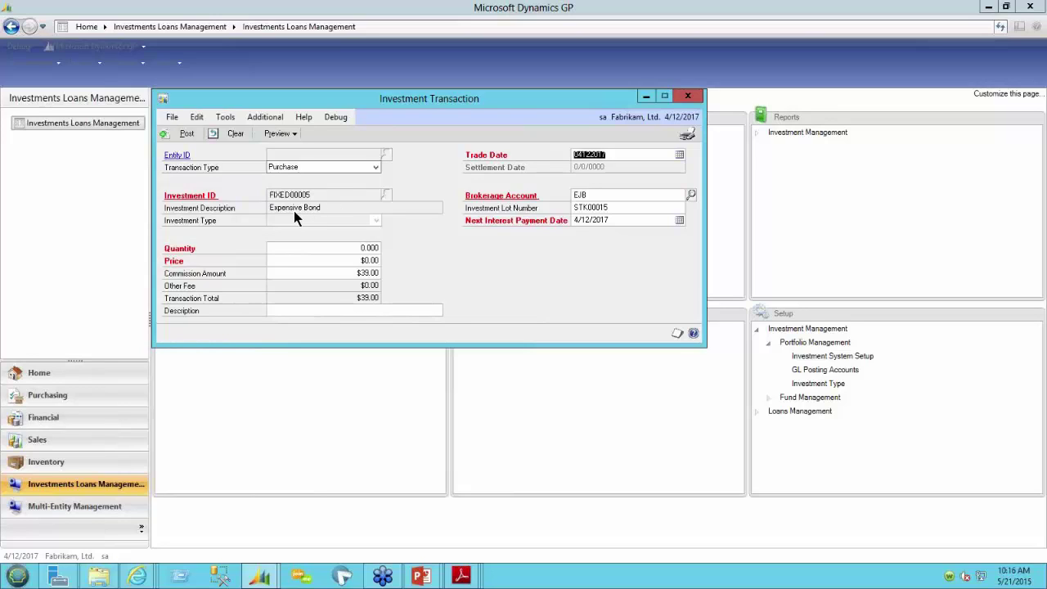
pyautogui.click(339, 247)
pyautogui.click(198, 198)
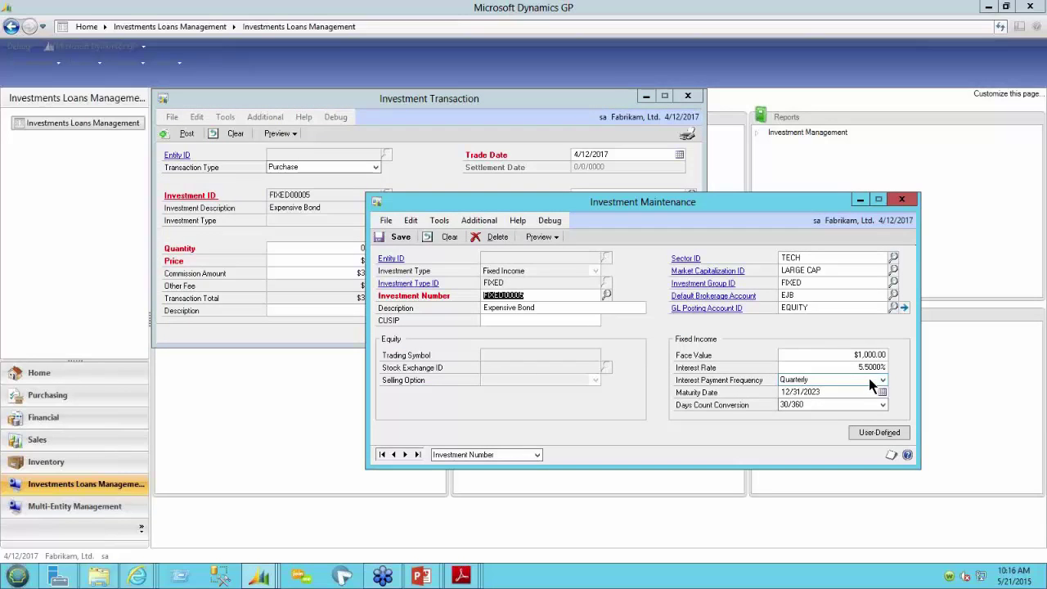
pyautogui.click(903, 200)
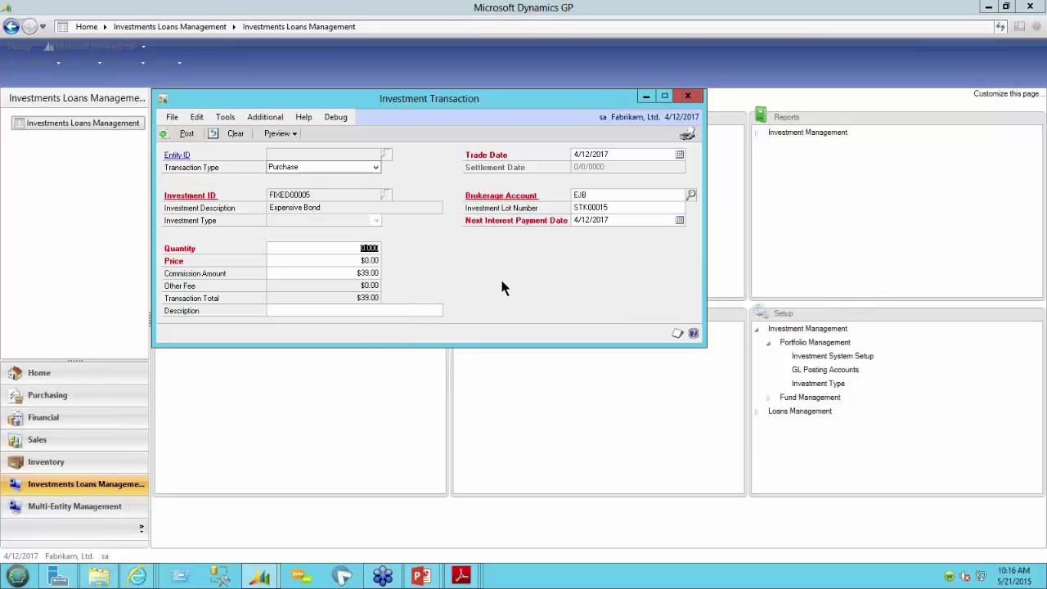
# - Enter a quantity of 5 at a price of $985.00 for the bond purchase and preview its amortization schedule
pyautogui.write('0.005')
pyautogui.press('Tab')
pyautogui.write('985.30')
pyautogui.press('Tab')
pyautogui.click(292, 135)
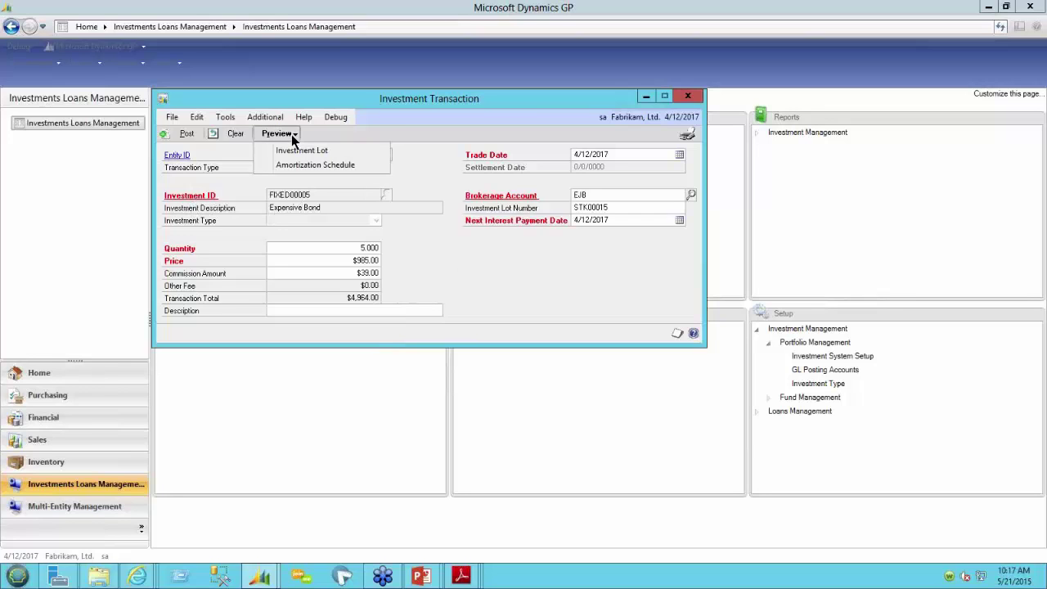
pyautogui.click(297, 164)
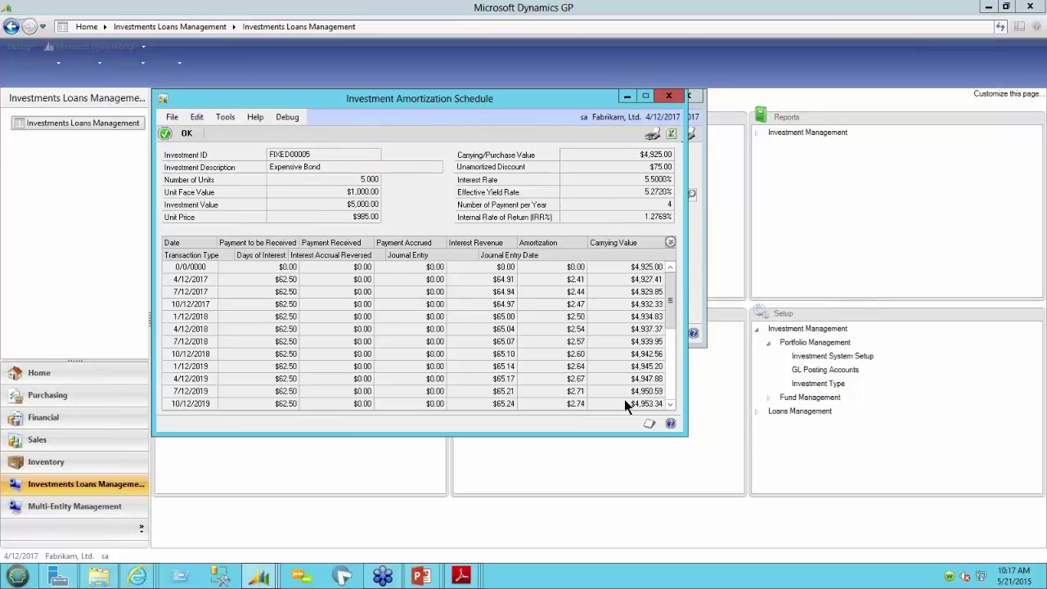
# - Close the amortization schedule, post the purchase of the Expensive Bond and close the transaction window
pyautogui.click(668, 97)
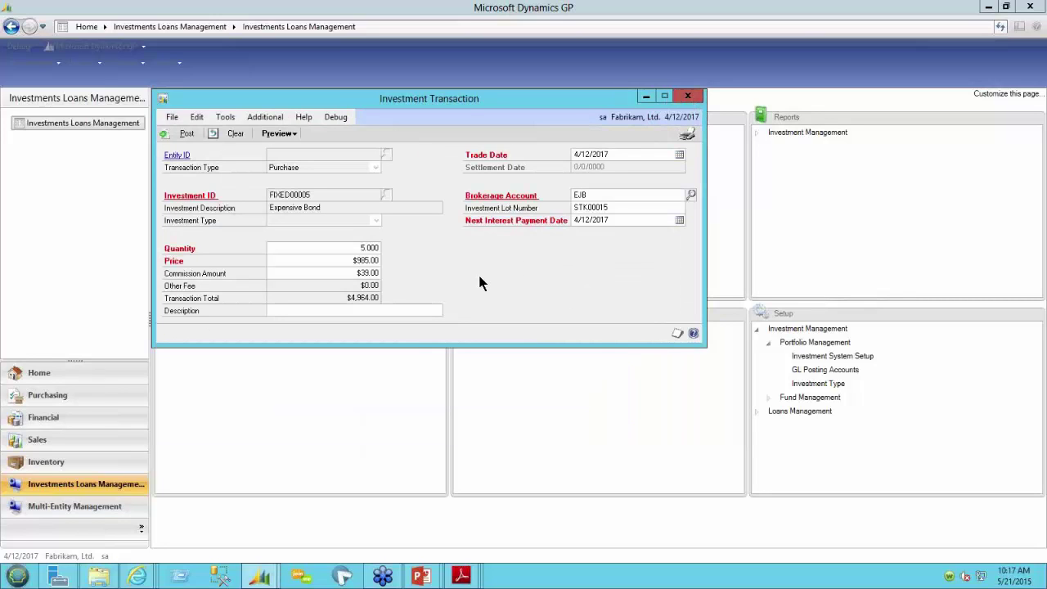
pyautogui.click(187, 134)
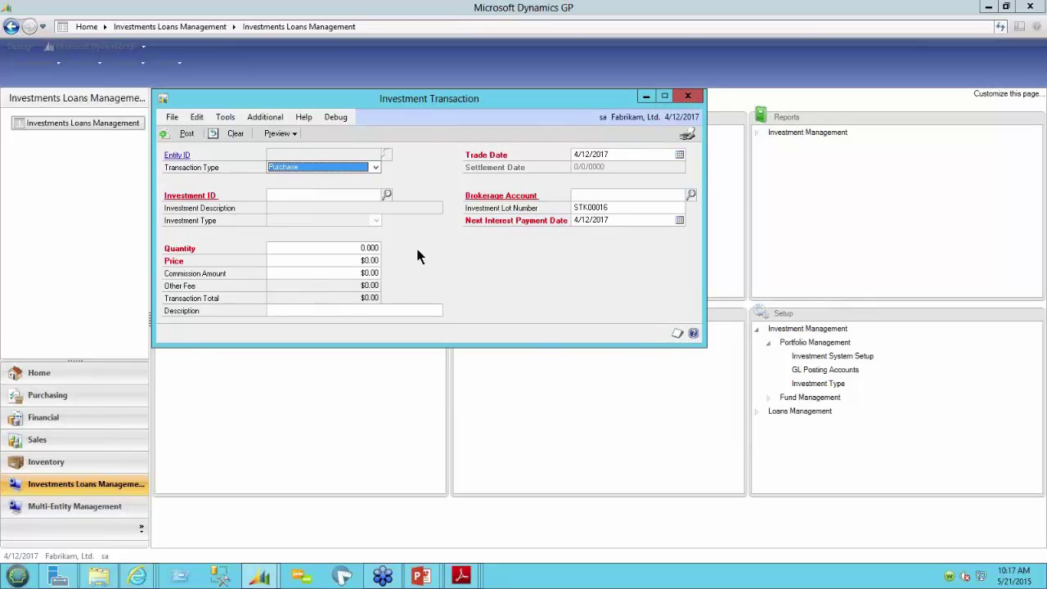
pyautogui.click(688, 97)
# - Output the Bank Transaction Posting Journal and the BSSI_Inv_Trans_Log report to the screen in standard format
pyautogui.moveTo(590, 170); pyautogui.dragTo(589, 147)
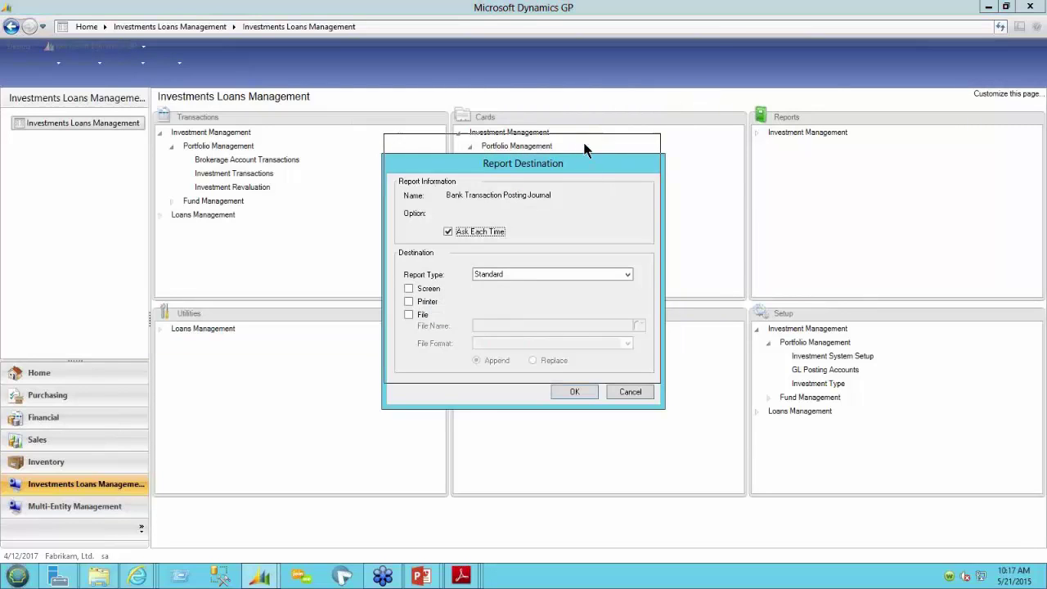
pyautogui.click(409, 266)
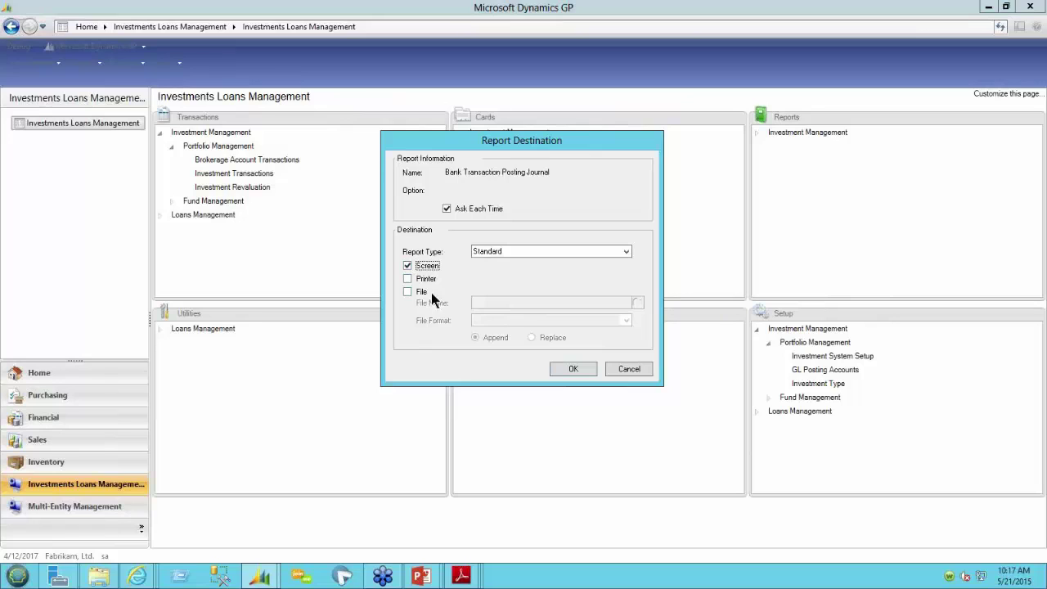
pyautogui.click(575, 376)
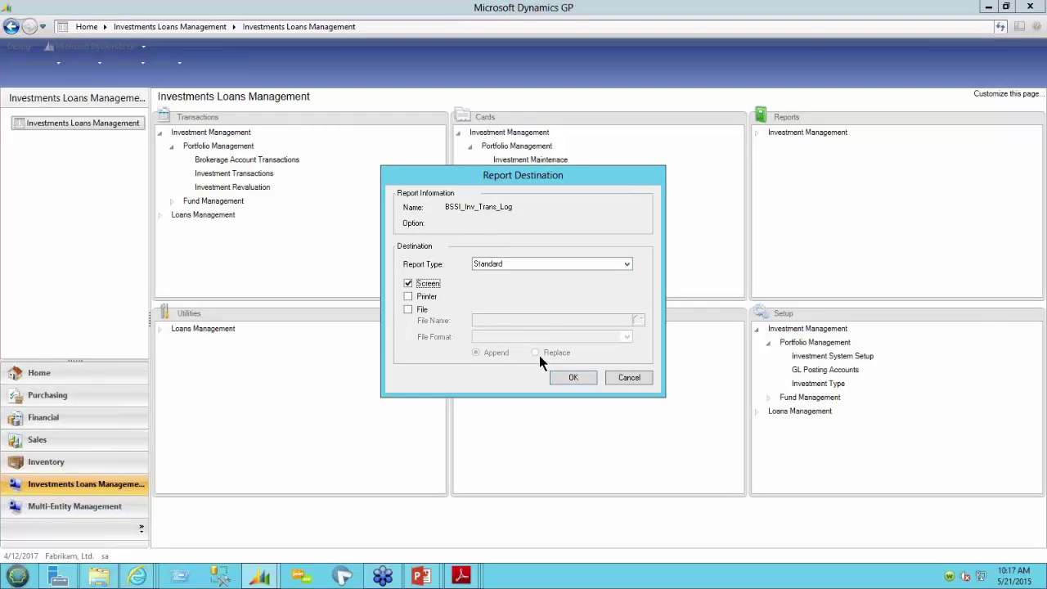
pyautogui.click(572, 378)
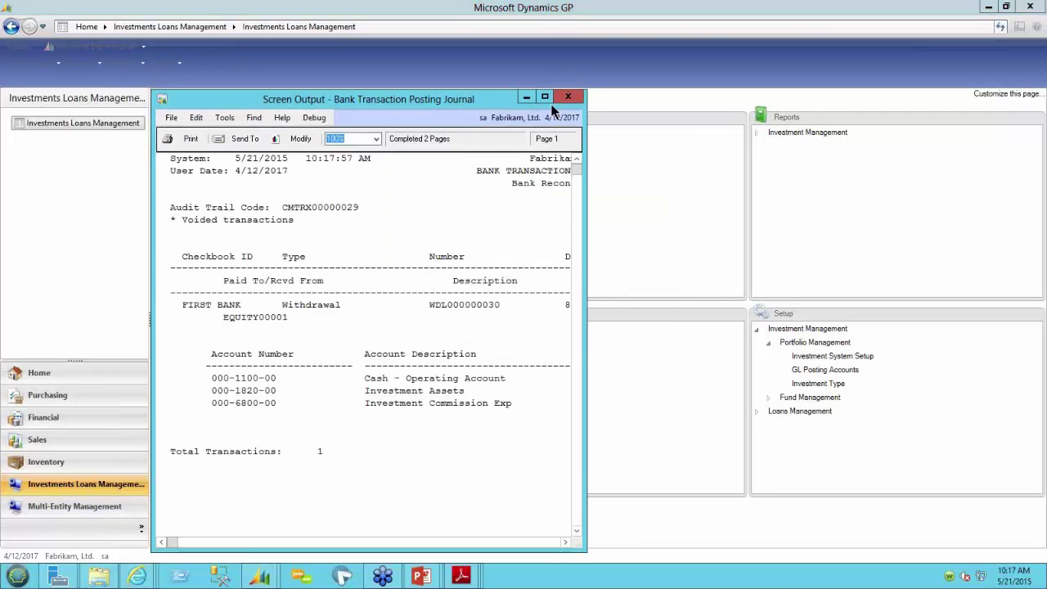
# - Review the bank posting journal and the investment transaction log entries for both purchases, closing each report
pyautogui.click(545, 98)
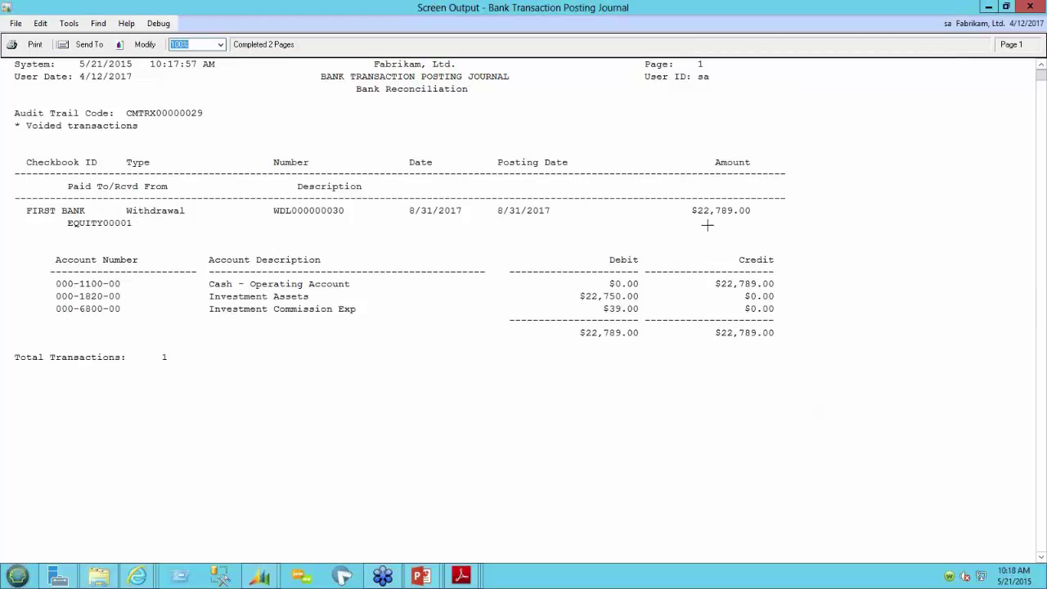
pyautogui.click(1029, 7)
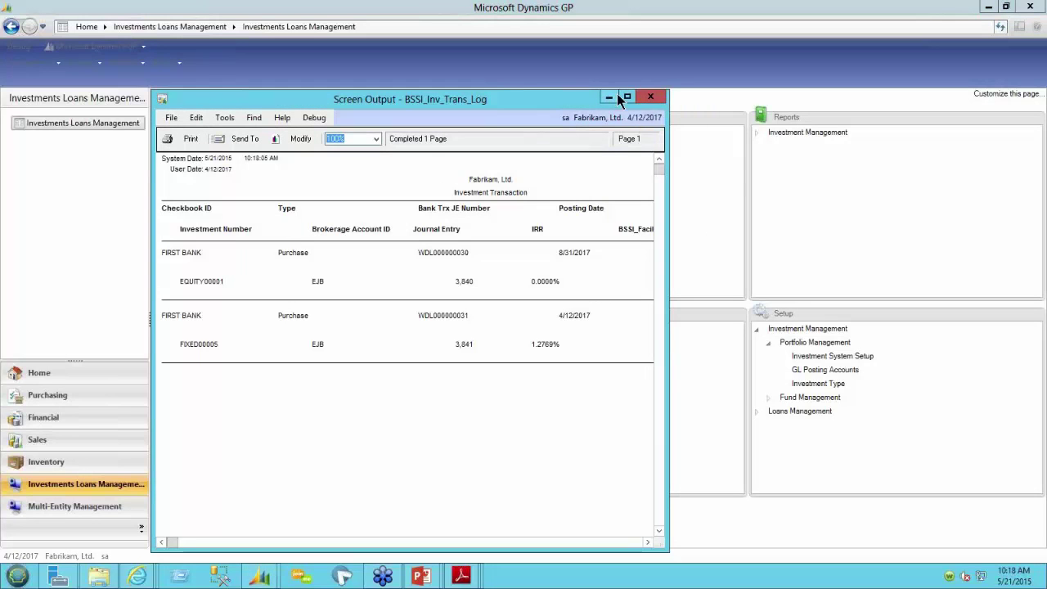
pyautogui.click(627, 96)
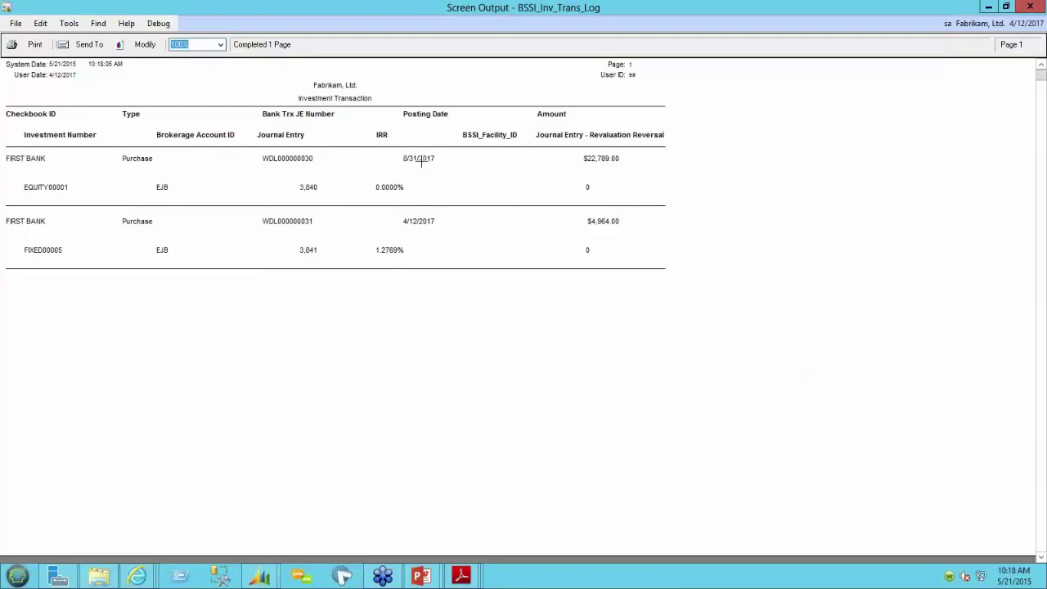
pyautogui.click(448, 161)
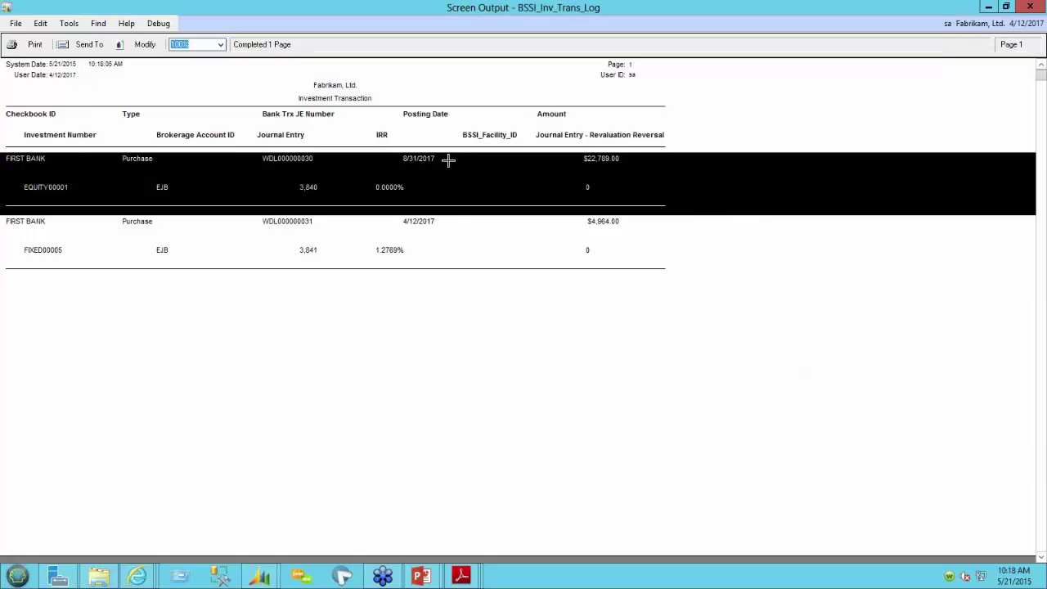
pyautogui.click(431, 234)
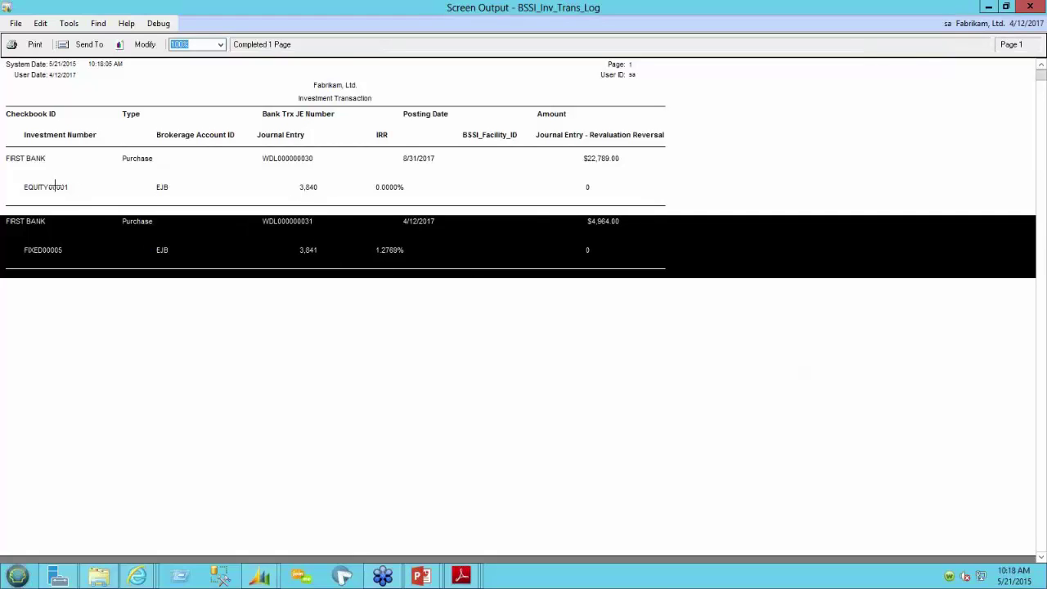
pyautogui.click(1029, 7)
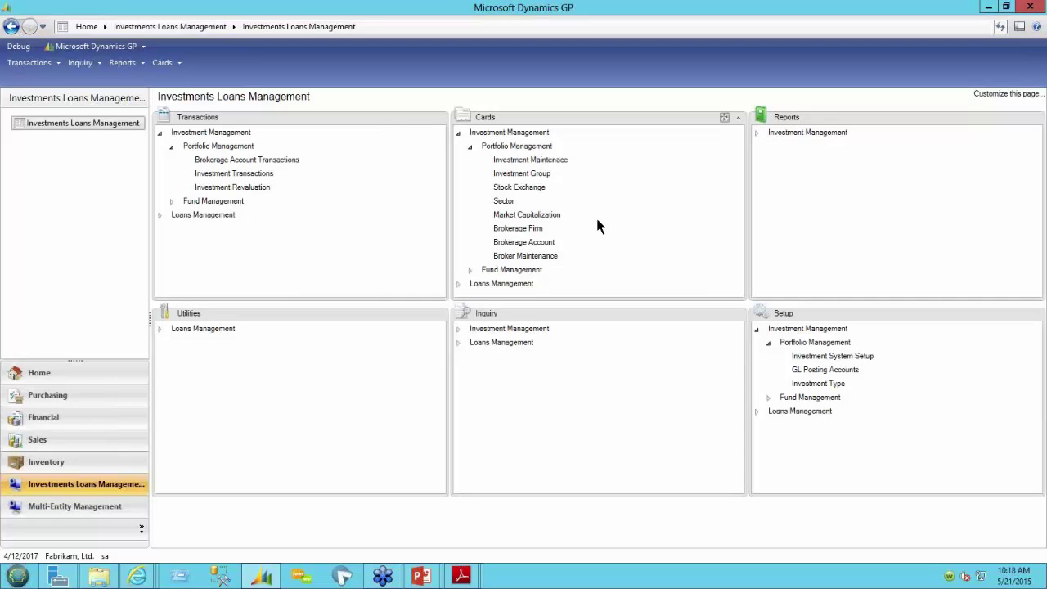
# - Look up investment EQUITY00001, Microsoft, in Investment Maintenance and preview its investment lots
pyautogui.click(561, 160)
pyautogui.moveTo(618, 213); pyautogui.dragTo(500, 174)
pyautogui.click(490, 256)
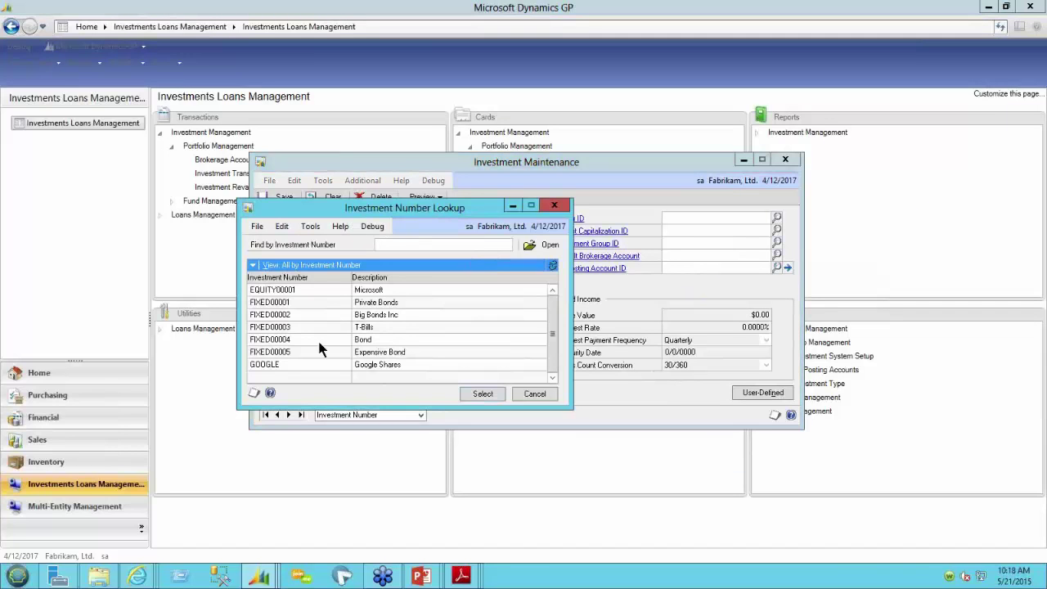
pyautogui.click(286, 290)
pyautogui.click(481, 394)
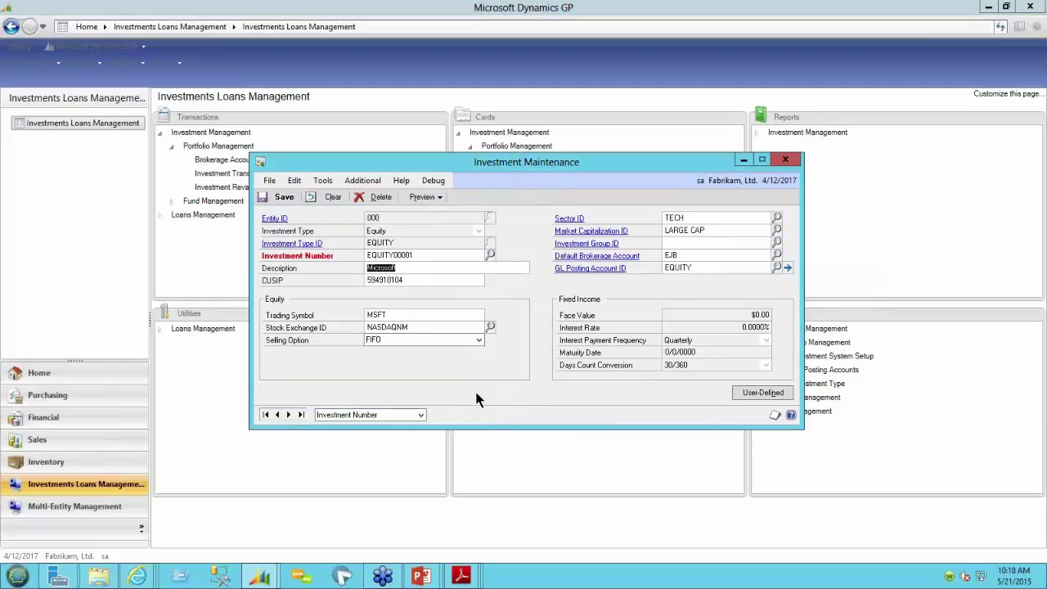
pyautogui.click(425, 197)
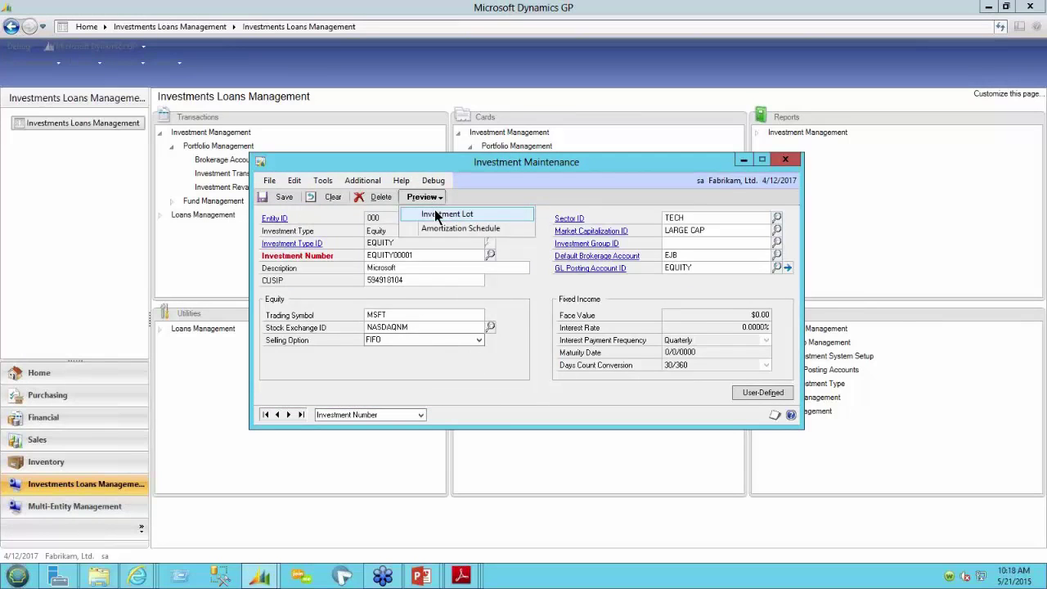
pyautogui.click(434, 209)
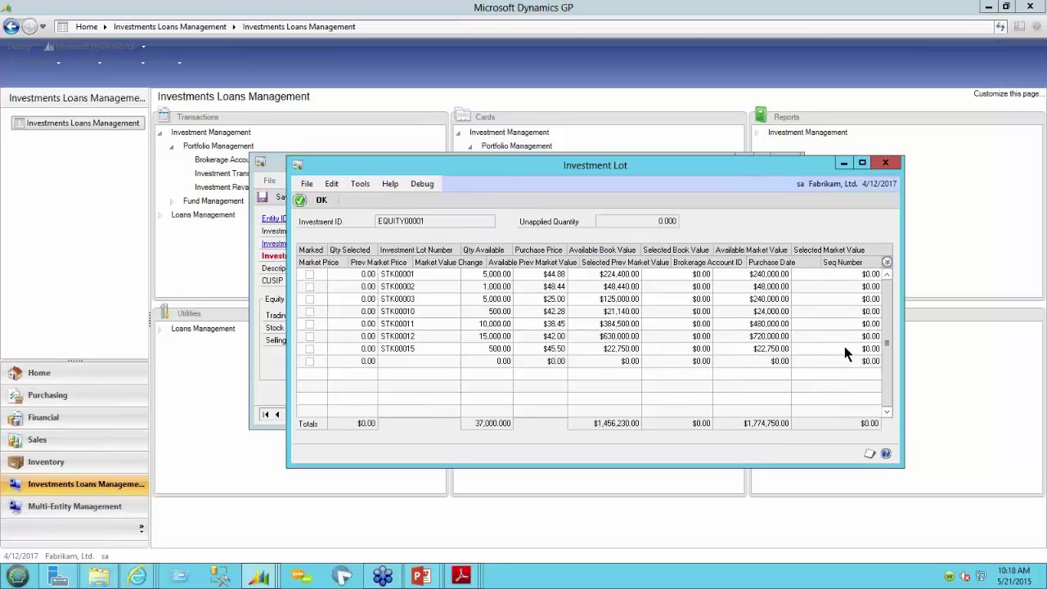
pyautogui.click(319, 200)
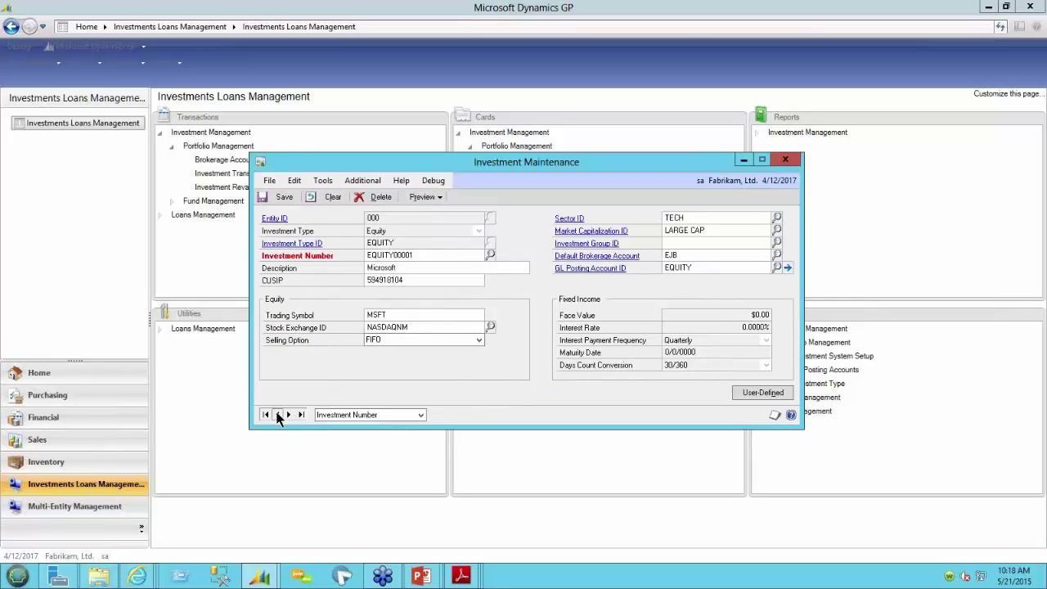
# - Browse to investment FIXED00005, preview its amortization schedule, and close the schedule and the maintenance record
pyautogui.click(298, 415)
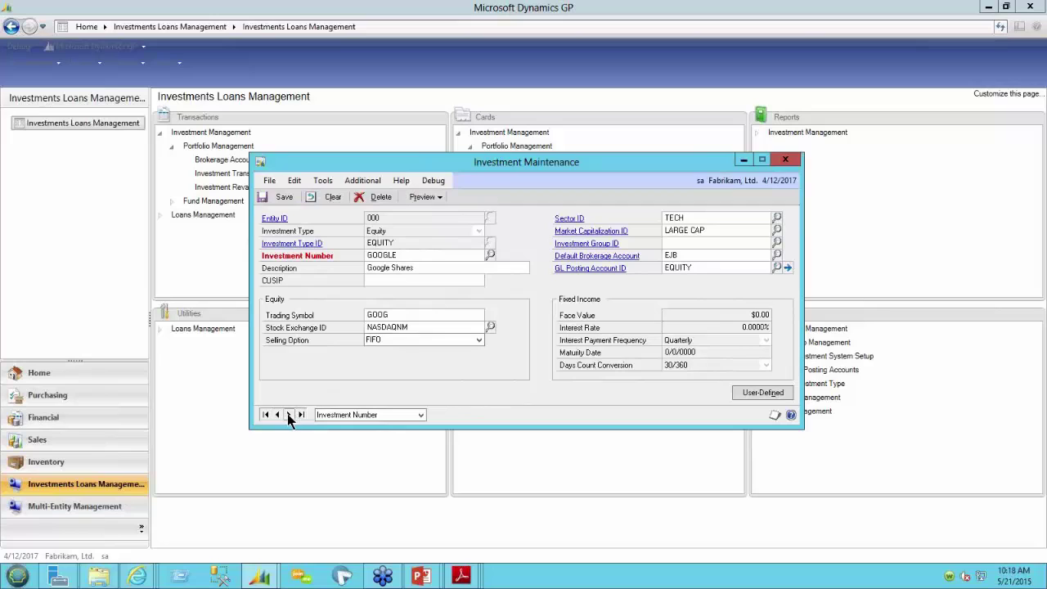
pyautogui.click(280, 414)
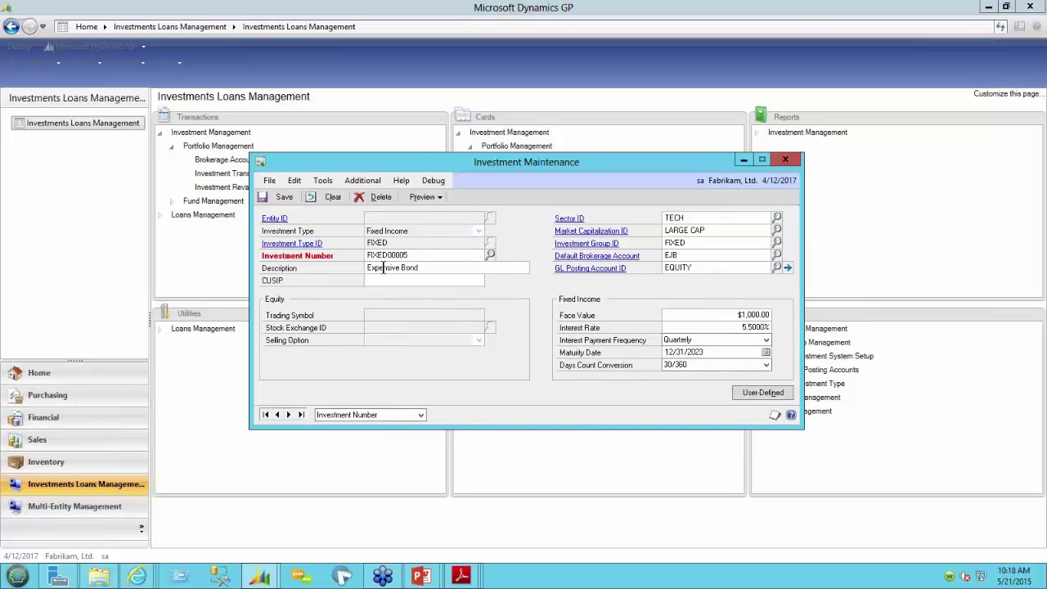
pyautogui.click(437, 197)
pyautogui.click(445, 226)
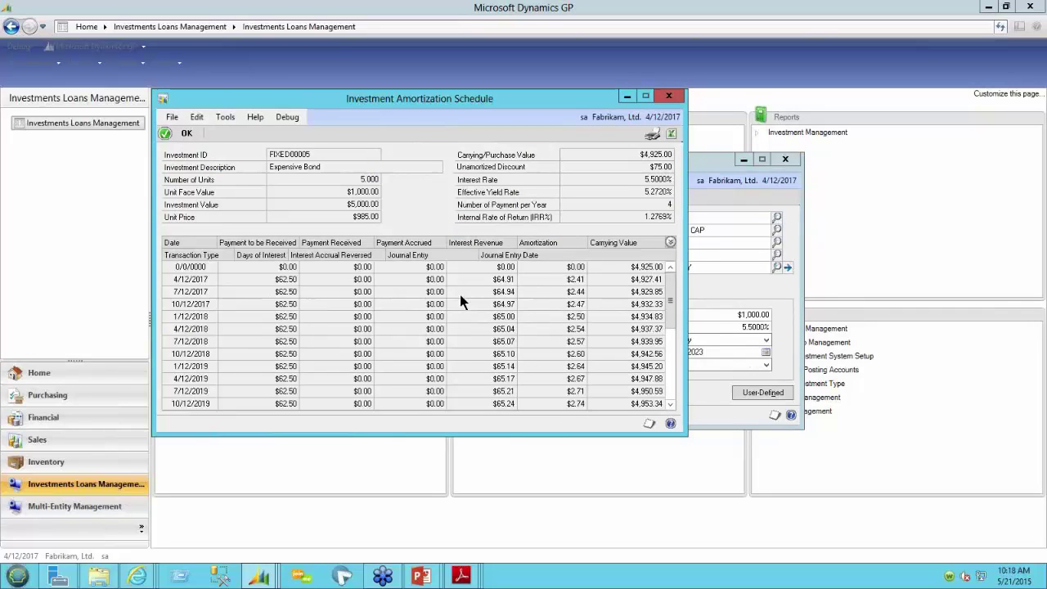
pyautogui.click(668, 96)
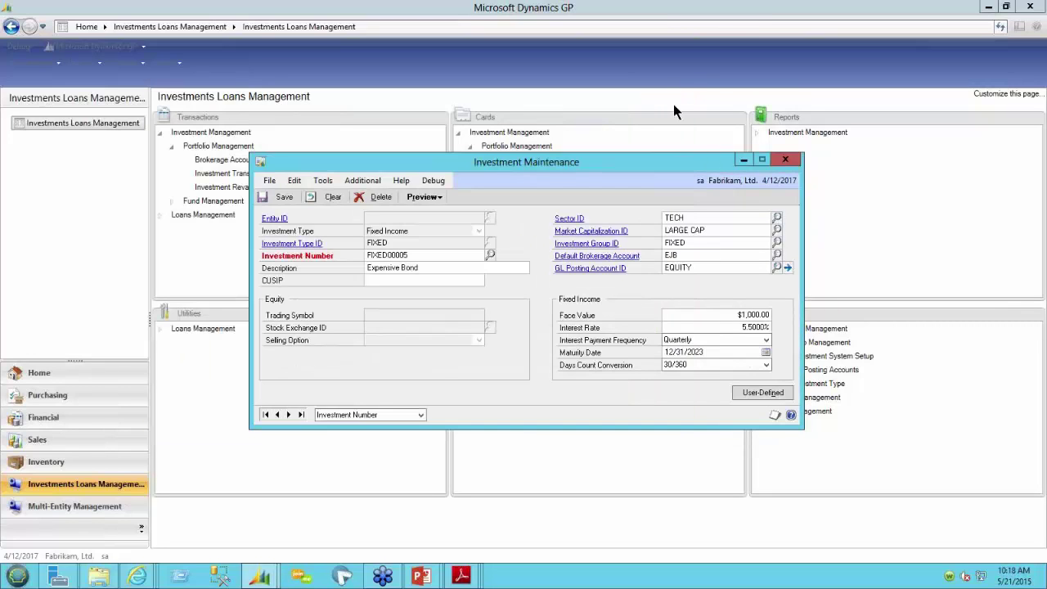
pyautogui.click(785, 160)
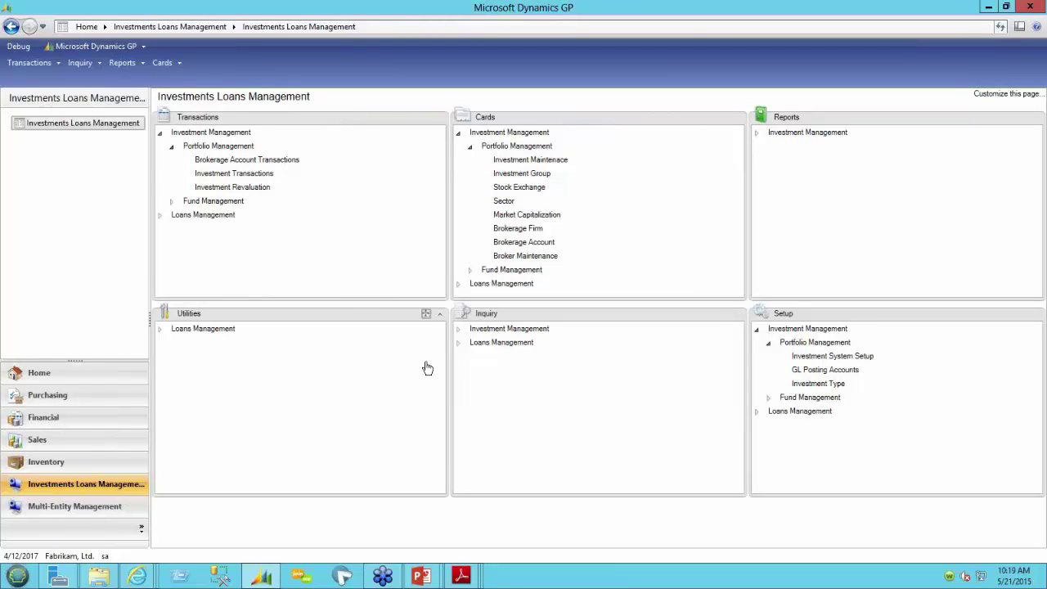
# - Review the transaction types available for brokerage account transactions and close the window without choosing another type
pyautogui.click(282, 160)
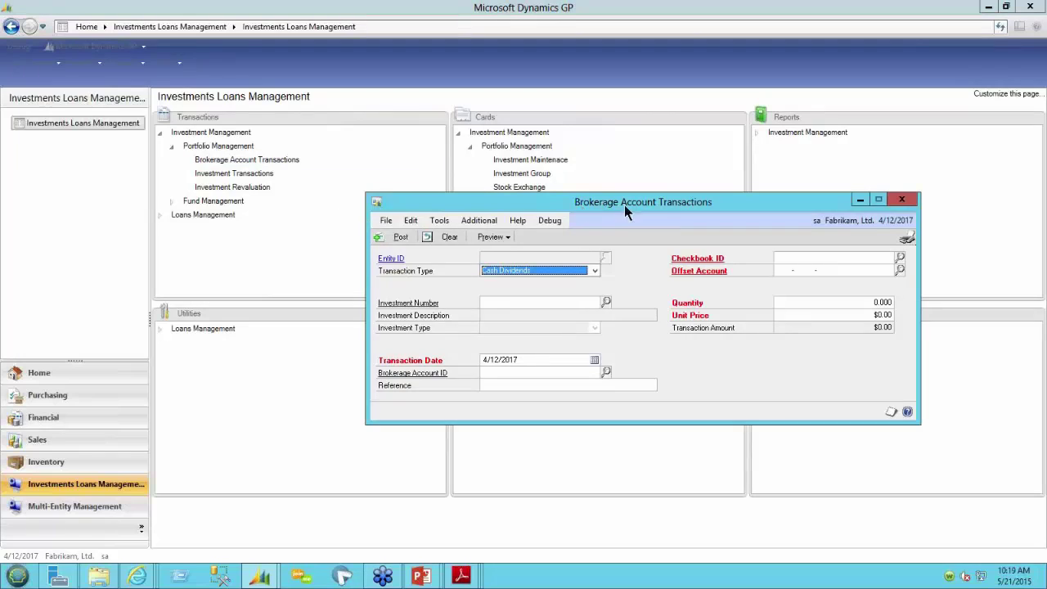
pyautogui.click(595, 272)
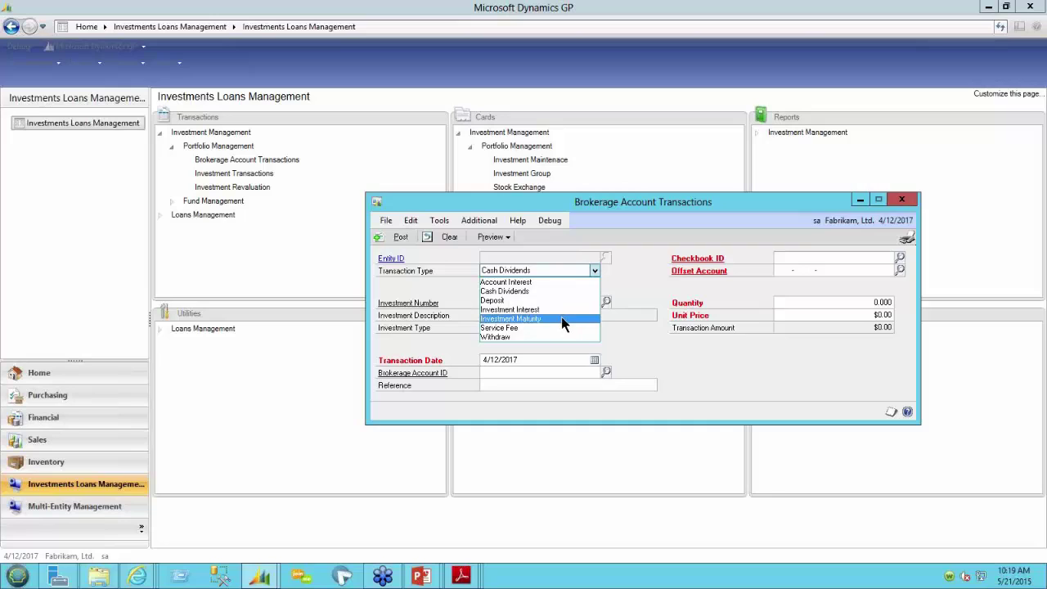
pyautogui.click(629, 344)
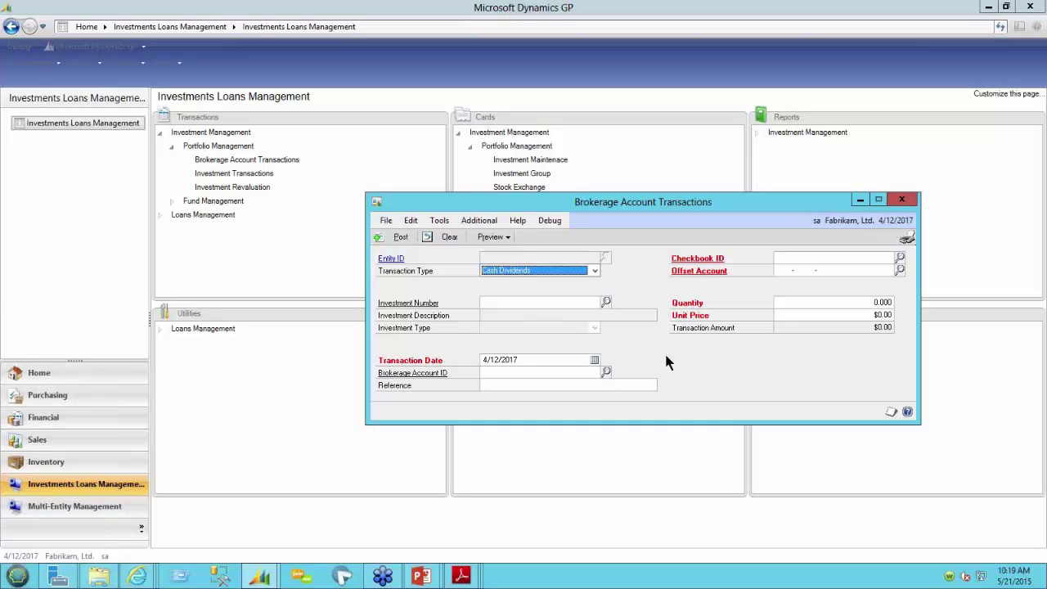
pyautogui.click(904, 200)
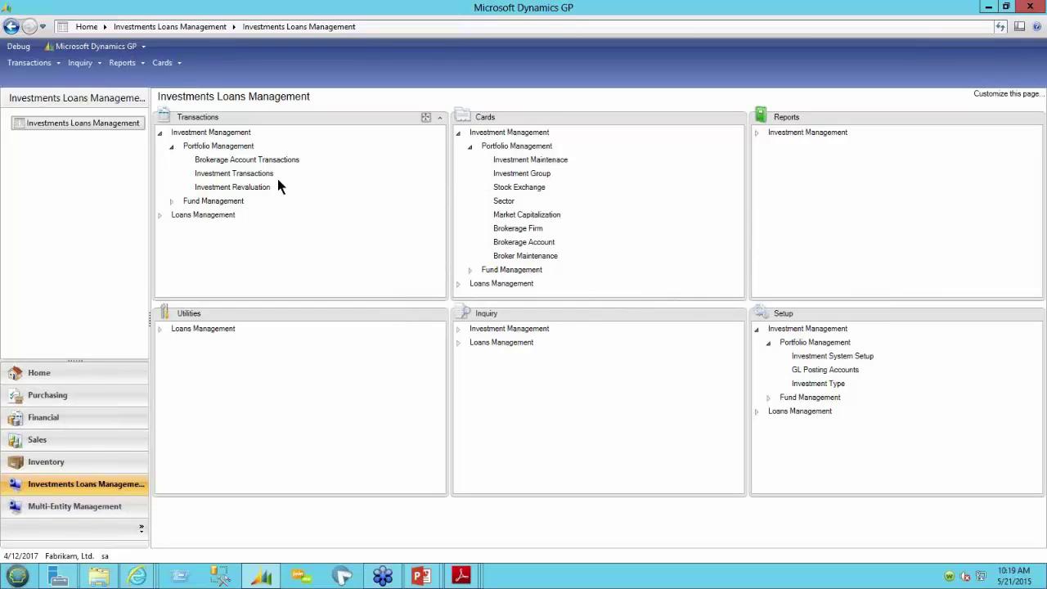
# - Open Investment Revaluation and list the investments as of 4/12/2017, ranged by investment number
pyautogui.click(245, 185)
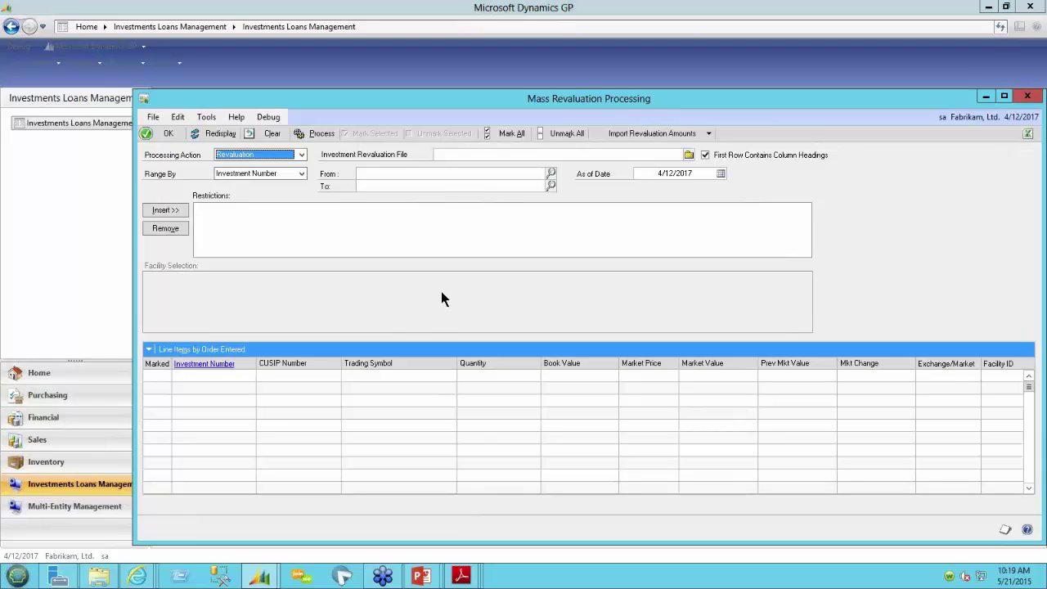
pyautogui.click(708, 175)
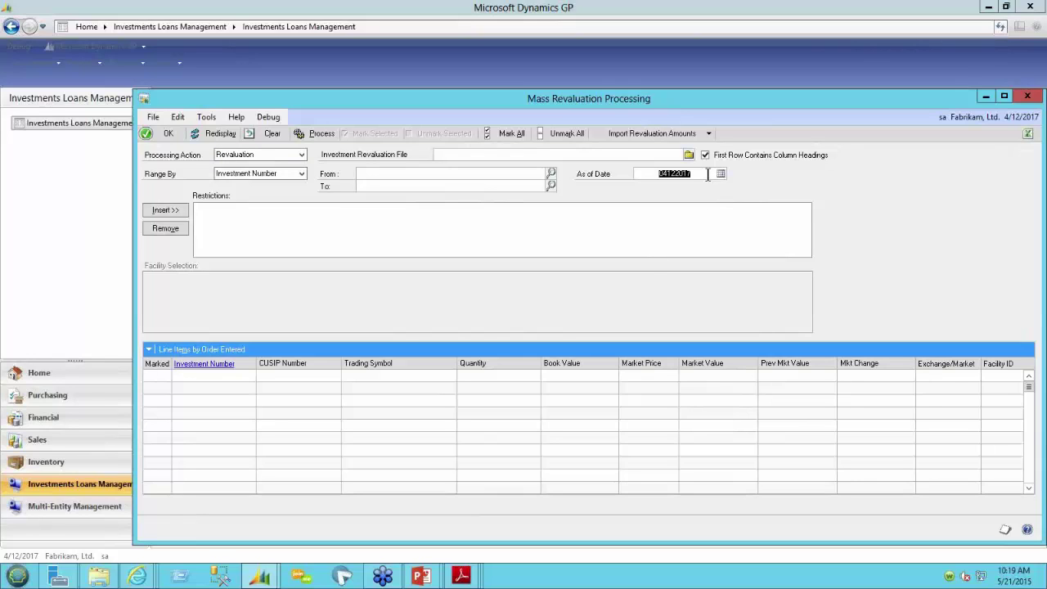
pyautogui.click(209, 132)
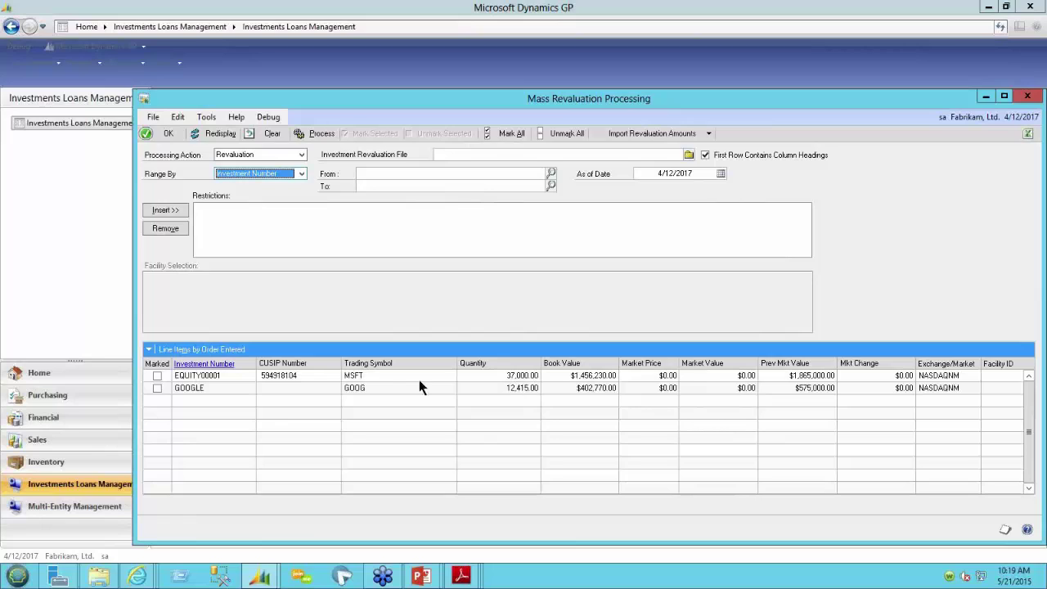
# - Try a manual market price of $25.00 on the MSFT revaluation line and clear it back to zero
pyautogui.click(651, 375)
pyautogui.click(649, 388)
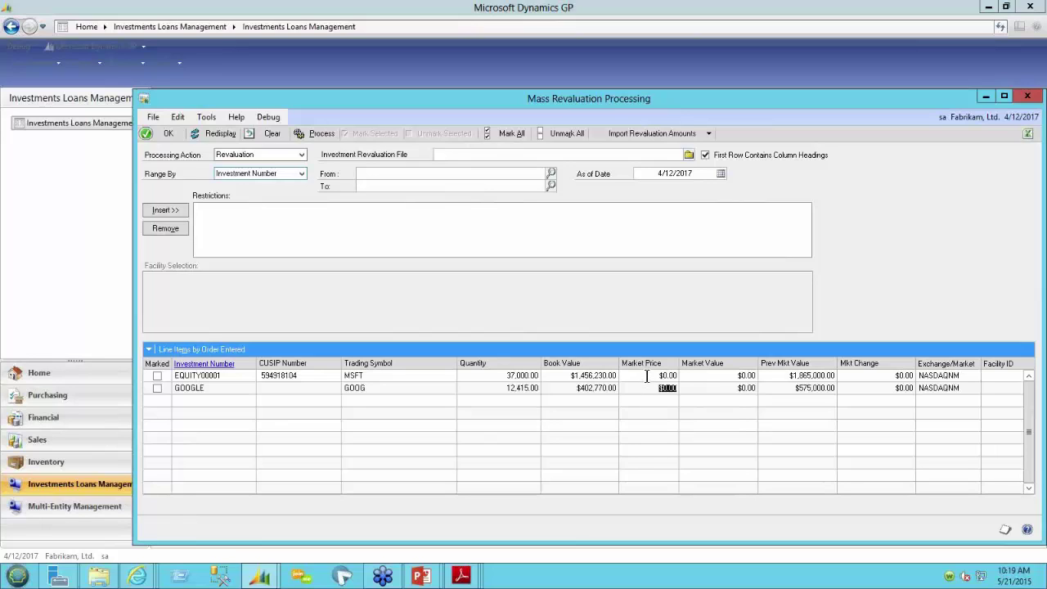
pyautogui.click(646, 375)
pyautogui.write('0.49')
pyautogui.write('25')
pyautogui.press('Tab')
pyautogui.click(648, 376)
pyautogui.write('25.30')
pyautogui.press('Tab')
pyautogui.click(643, 375)
pyautogui.click(641, 387)
pyautogui.click(639, 375)
pyautogui.press('BackSpace')
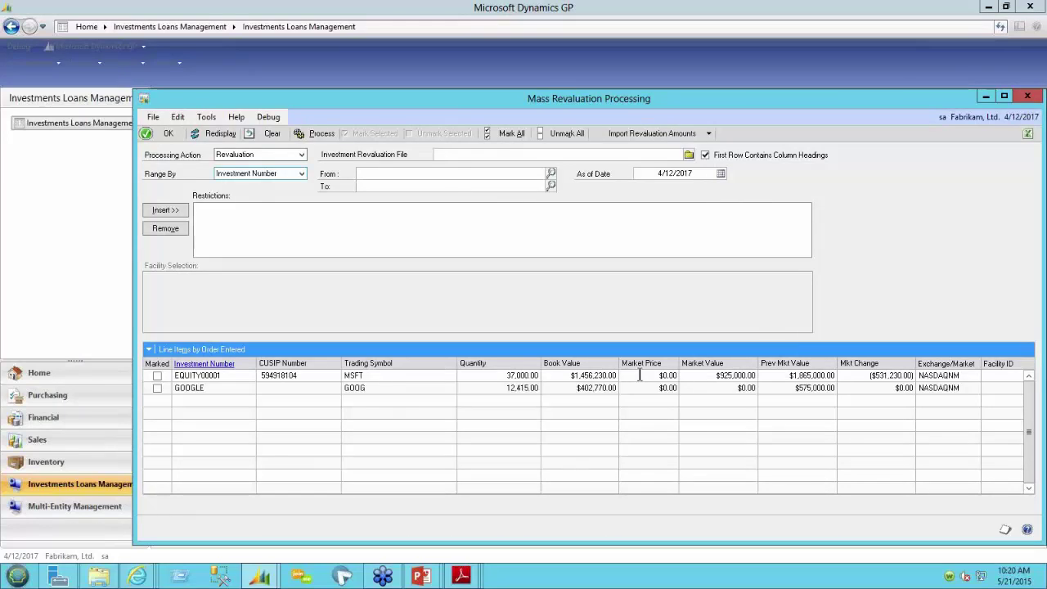
# - Try to import the revaluation amounts from a file without selecting a revaluation file
pyautogui.click(700, 136)
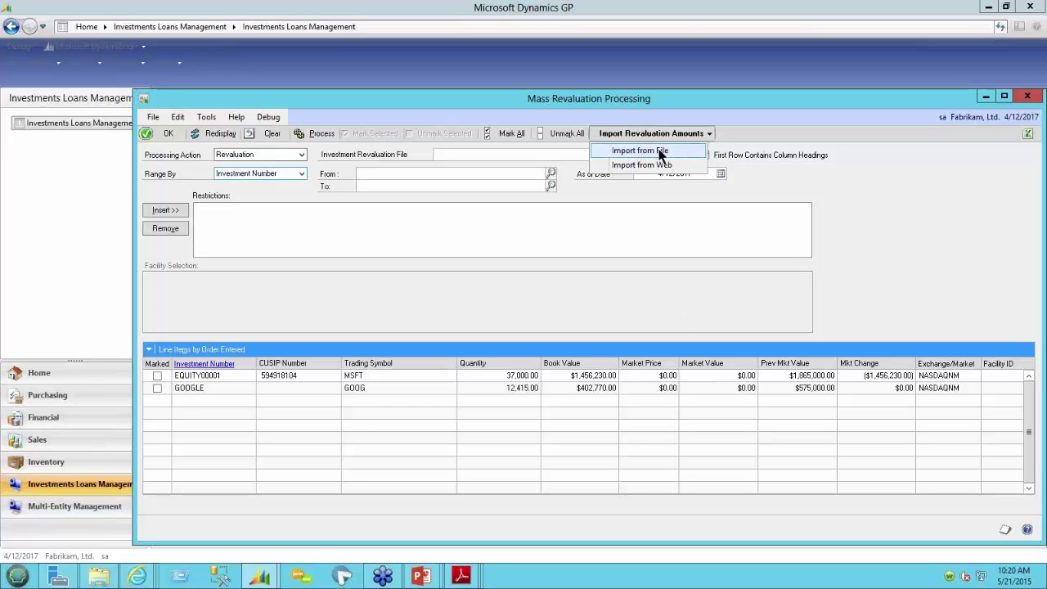
pyautogui.click(661, 153)
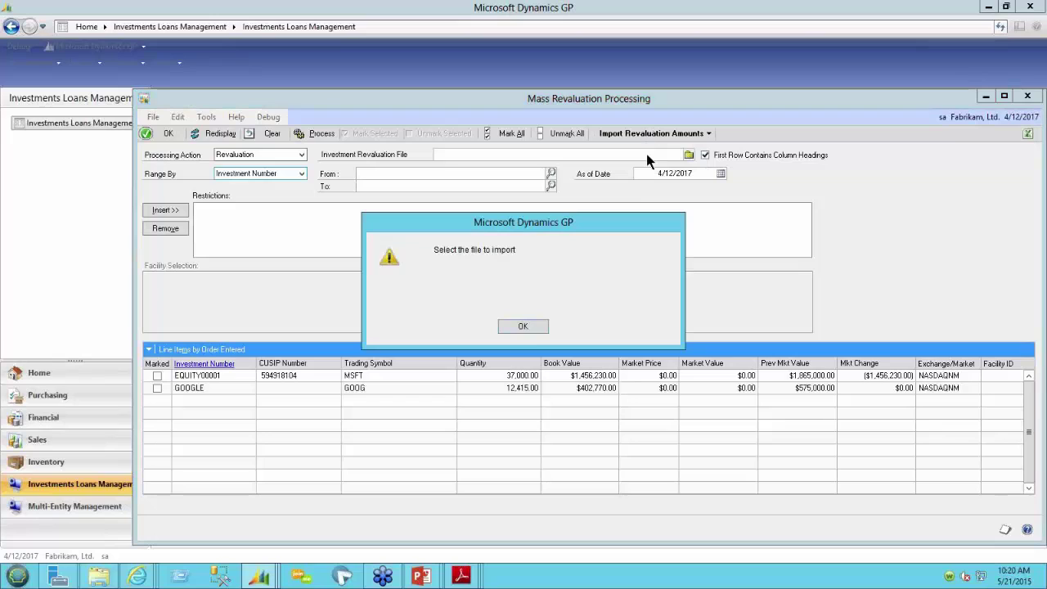
pyautogui.click(523, 327)
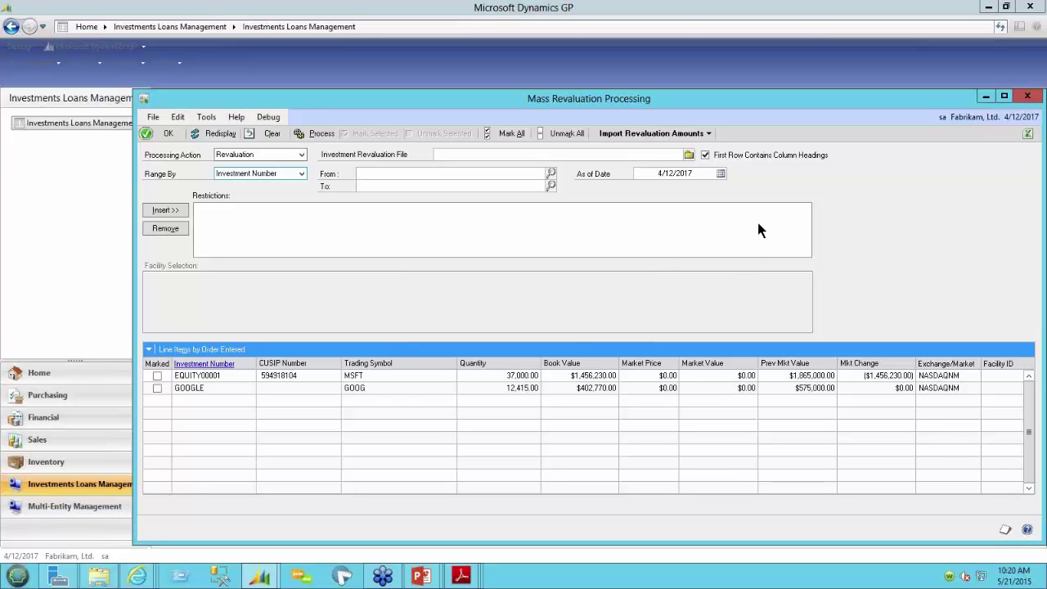
# - Set the revaluation as-of date to 2/15/2015, try importing the amounts from the web, and view the import log on screen
pyautogui.click(701, 173)
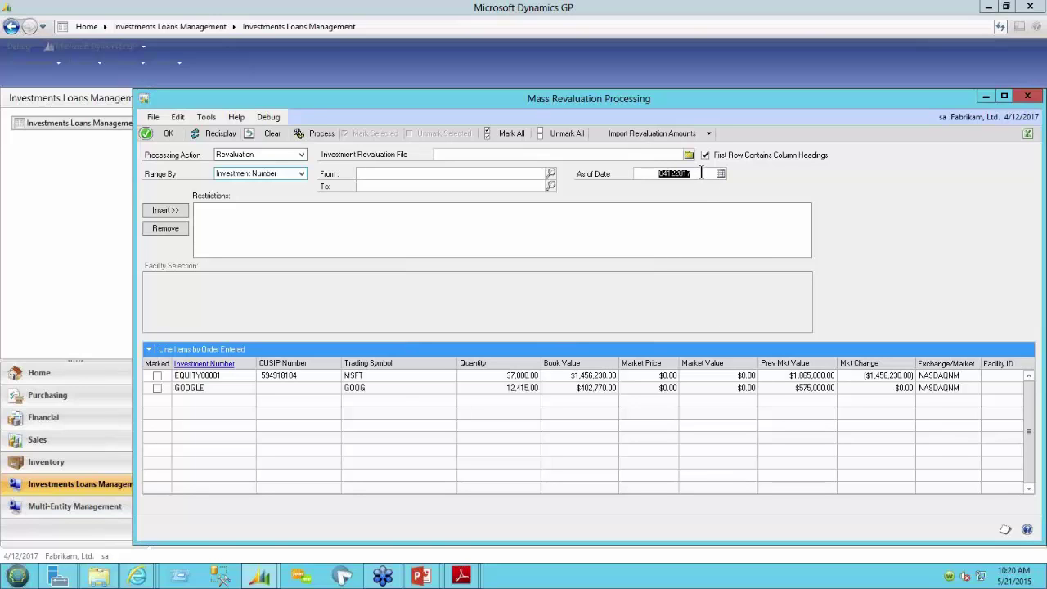
pyautogui.click(701, 173)
pyautogui.doubleClick(698, 173)
pyautogui.write('021515')
pyautogui.press('Tab')
pyautogui.click(705, 133)
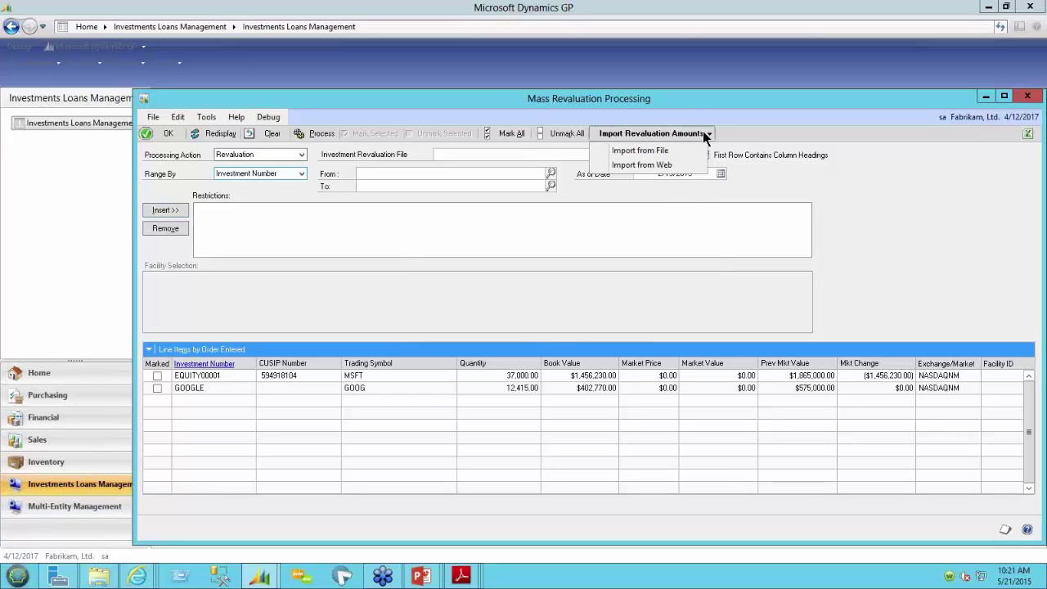
pyautogui.click(645, 163)
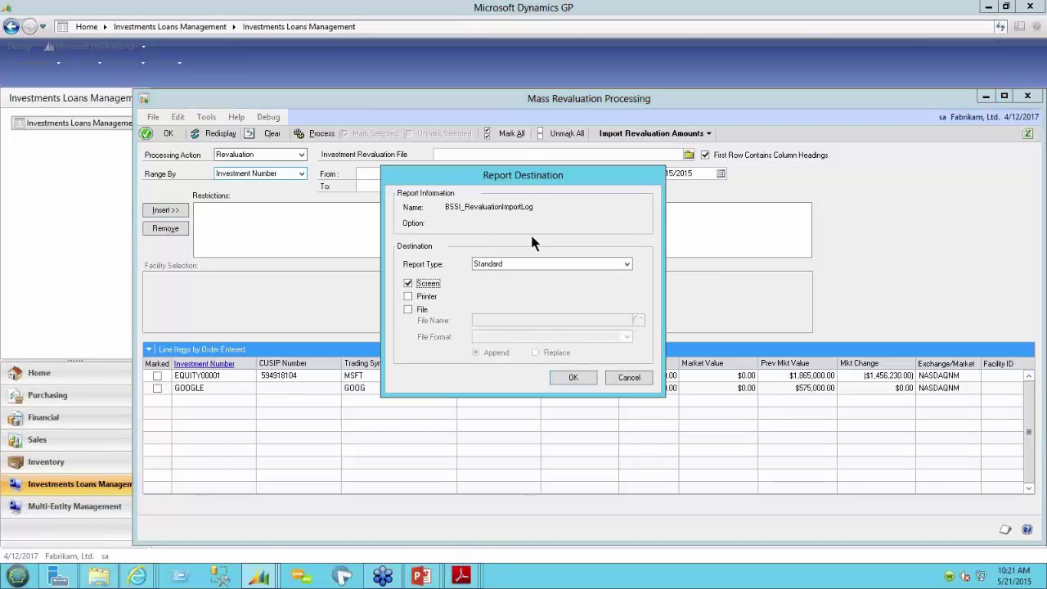
pyautogui.click(572, 377)
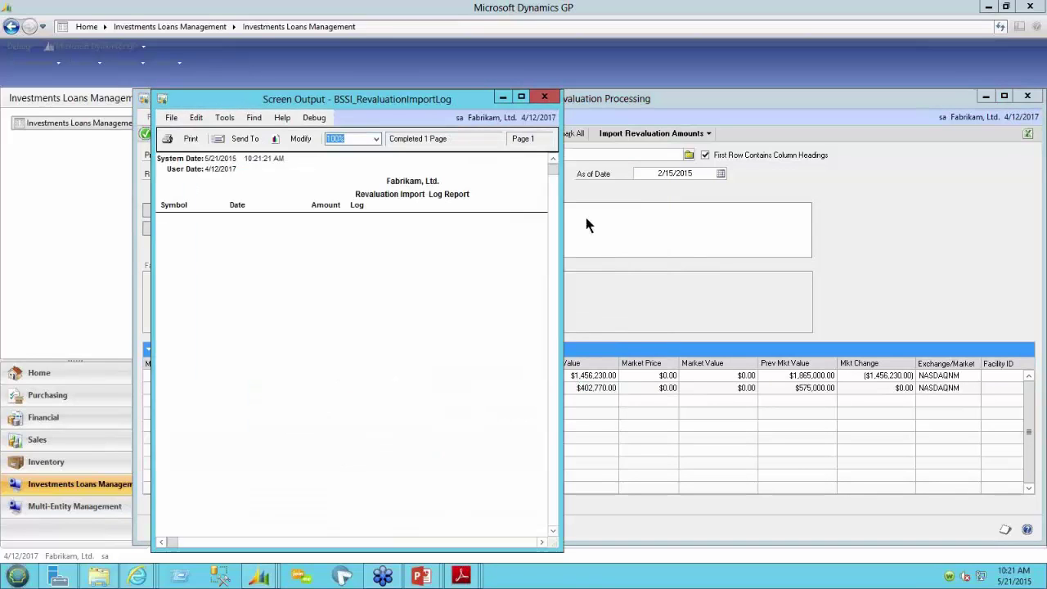
pyautogui.click(544, 97)
# - Change the as-of date to 1/1/2015 and try the web import of revaluation amounts, cancelling its log report
pyautogui.click(685, 176)
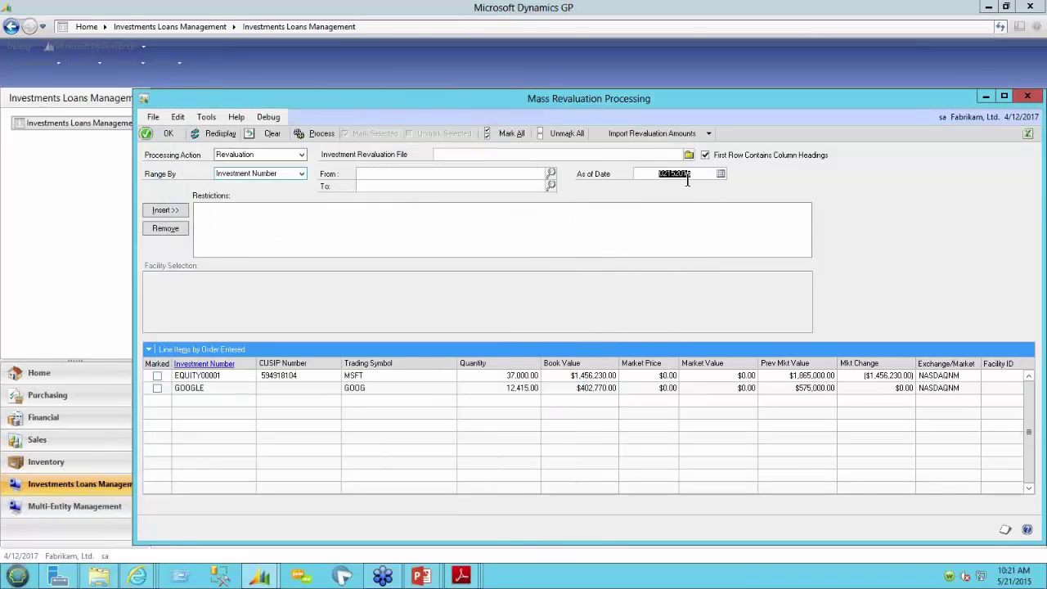
pyautogui.write('010115')
pyautogui.press('Tab')
pyautogui.click(658, 135)
pyautogui.click(643, 165)
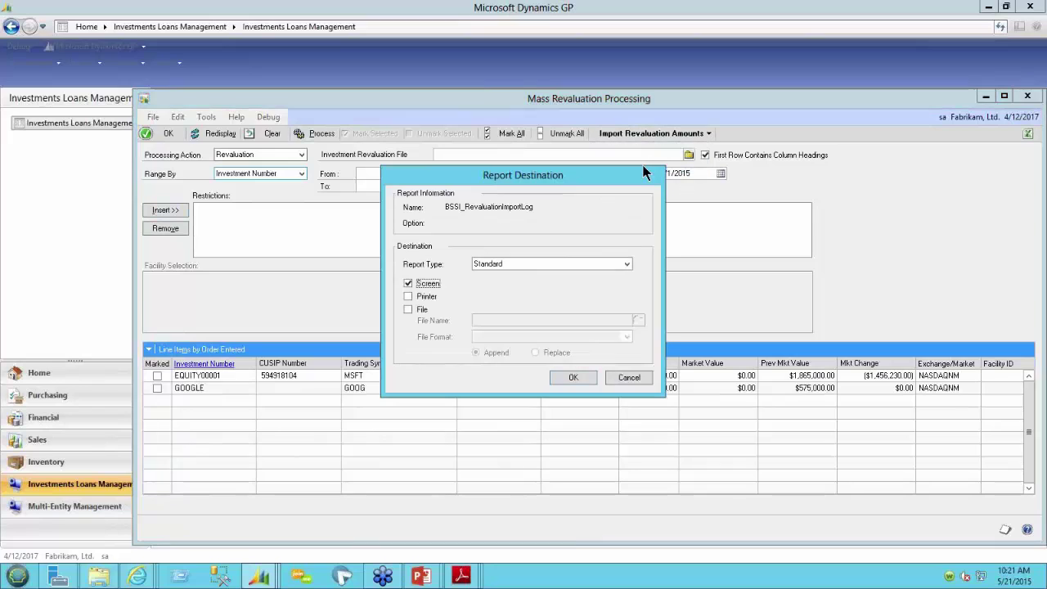
pyautogui.moveTo(635, 184); pyautogui.dragTo(541, 172)
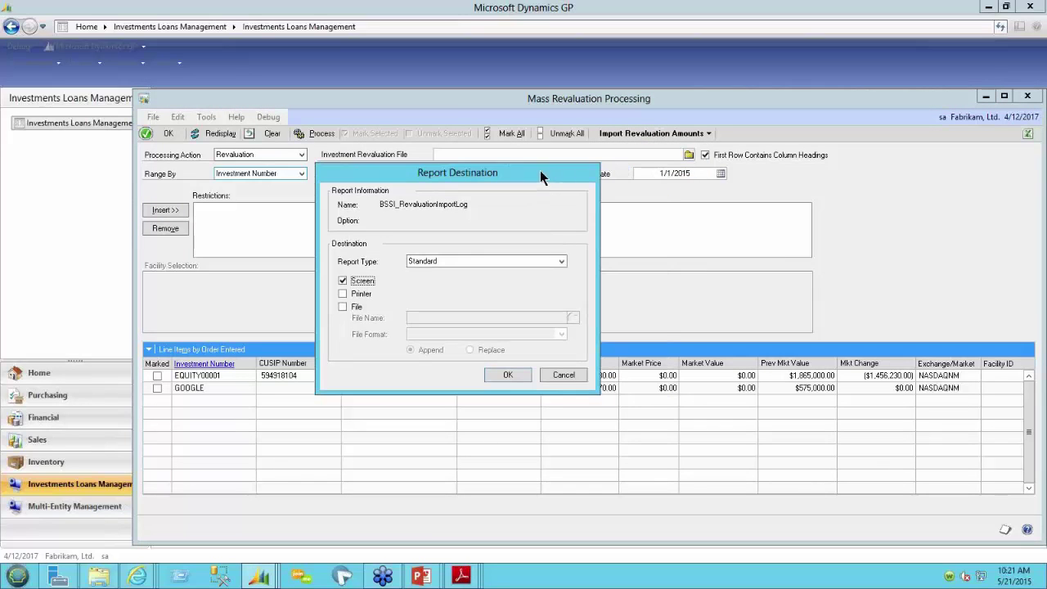
pyautogui.click(553, 375)
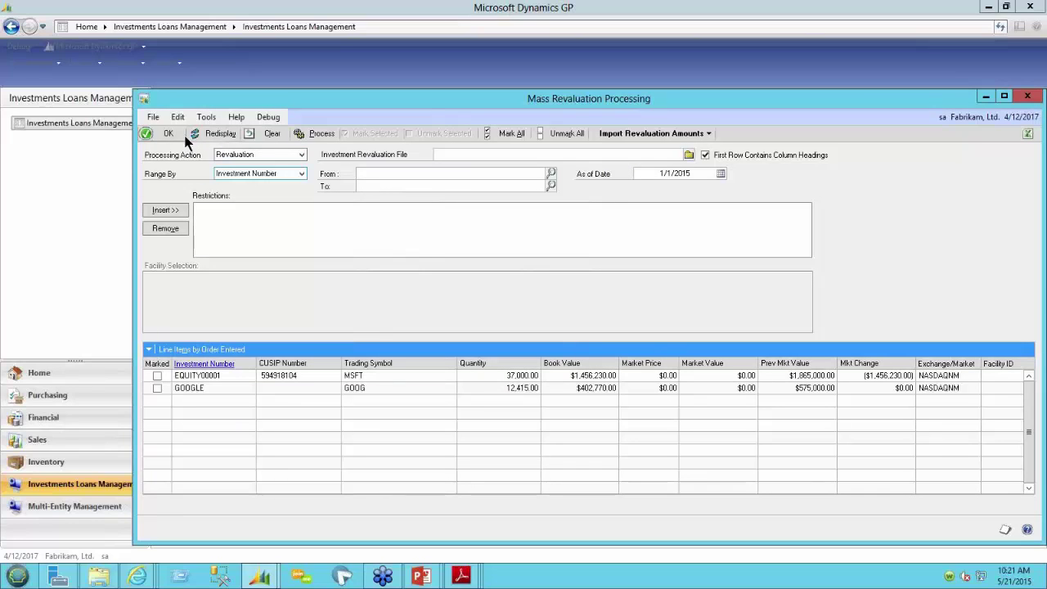
# - Clear and redisplay the revaluation lines, then retry the web import as of 1/1/2015 without printing the log
pyautogui.click(261, 136)
pyautogui.click(214, 134)
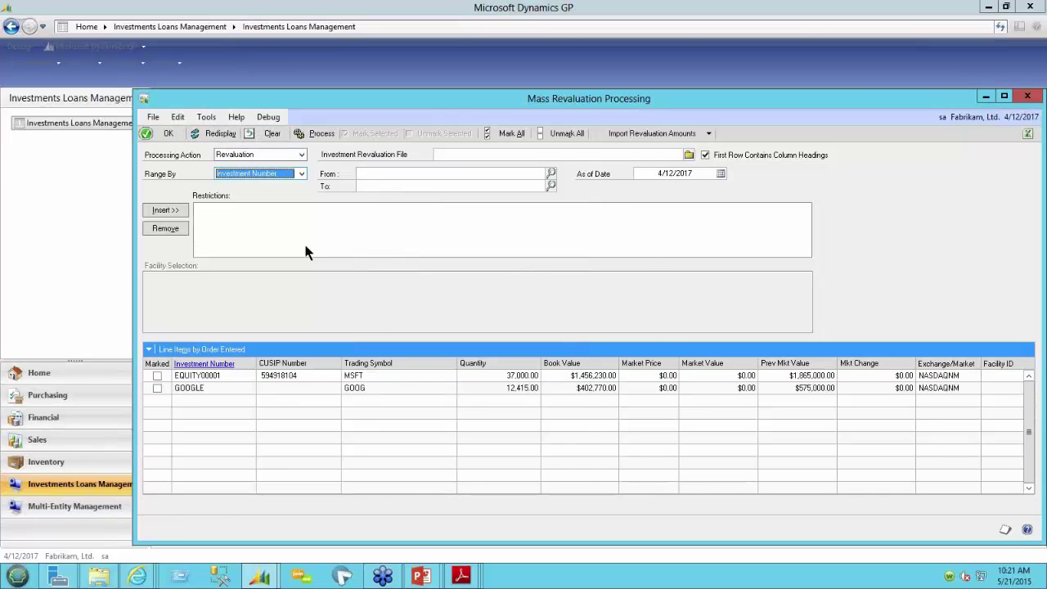
pyautogui.click(712, 170)
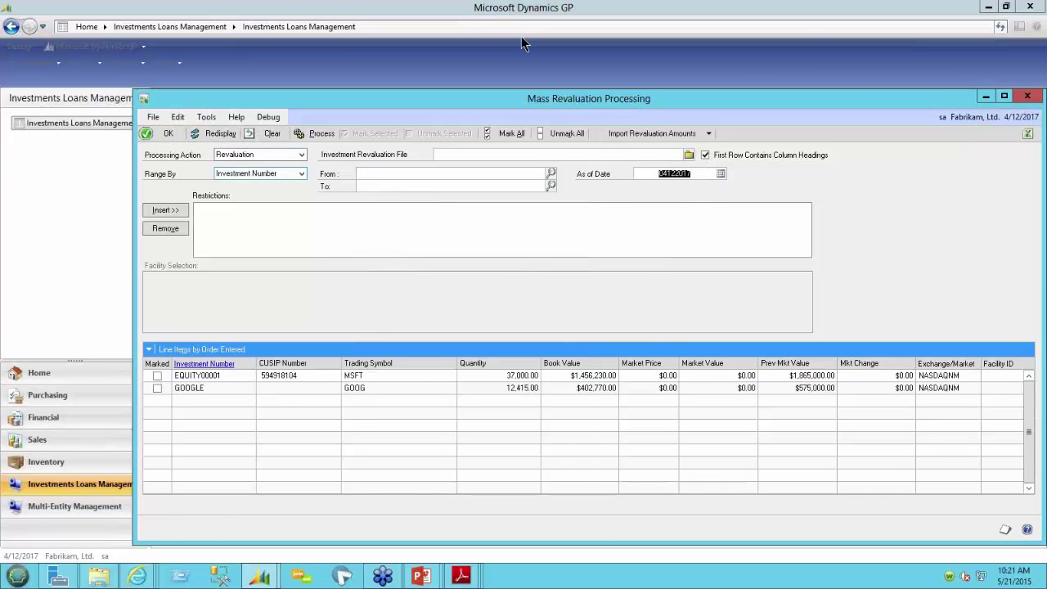
pyautogui.write('010115')
pyautogui.press('Tab')
pyautogui.click(709, 134)
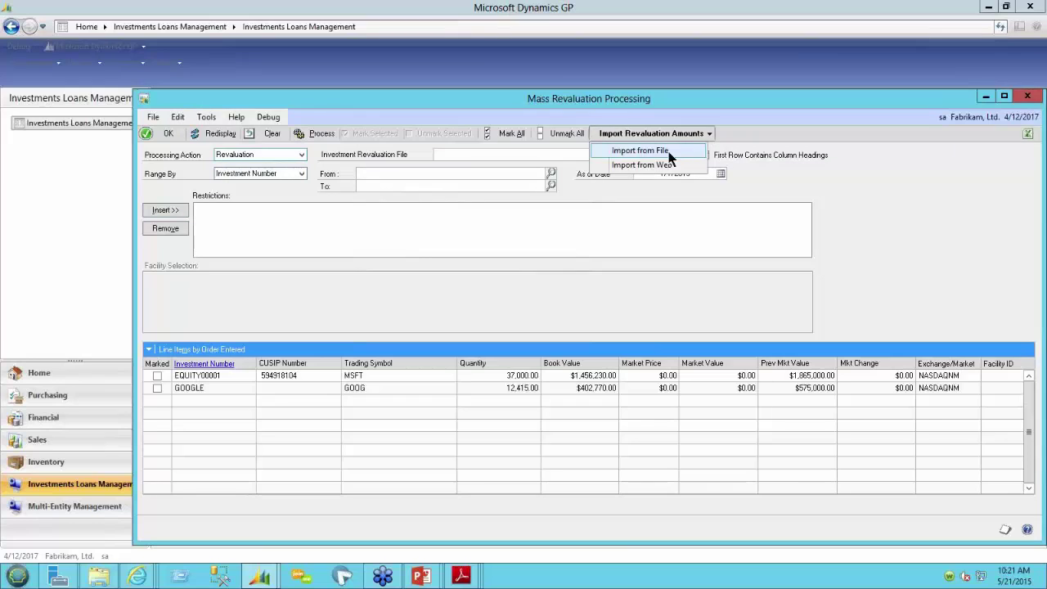
pyautogui.click(659, 164)
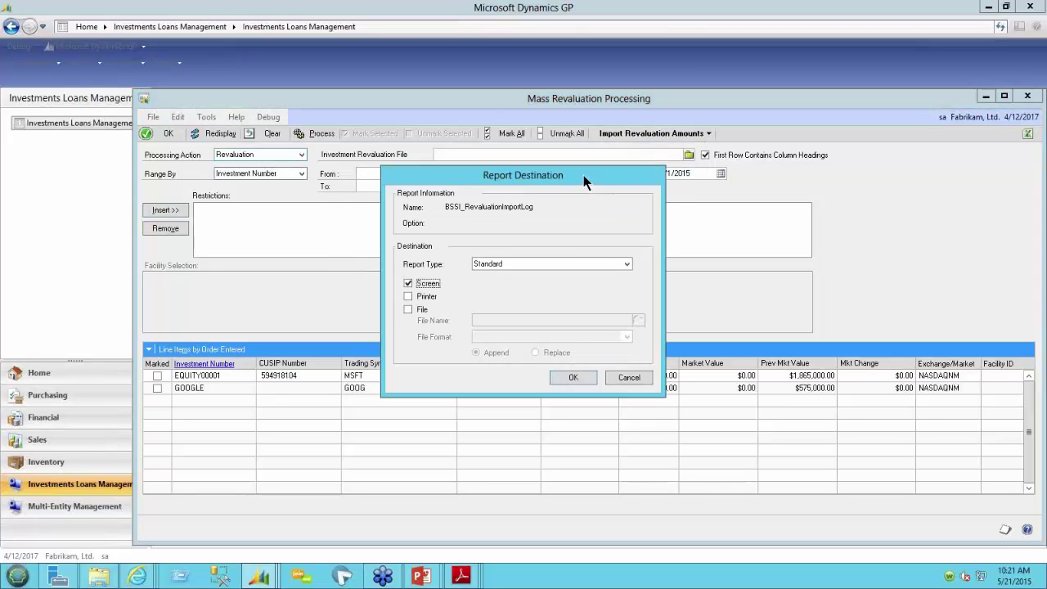
pyautogui.moveTo(583, 175); pyautogui.dragTo(669, 179)
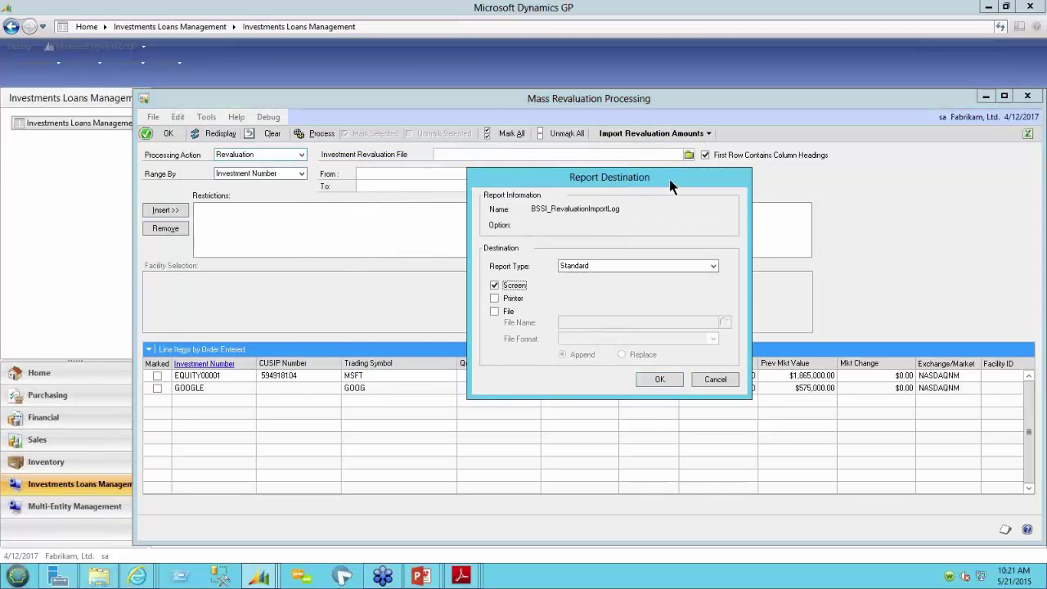
pyautogui.click(717, 379)
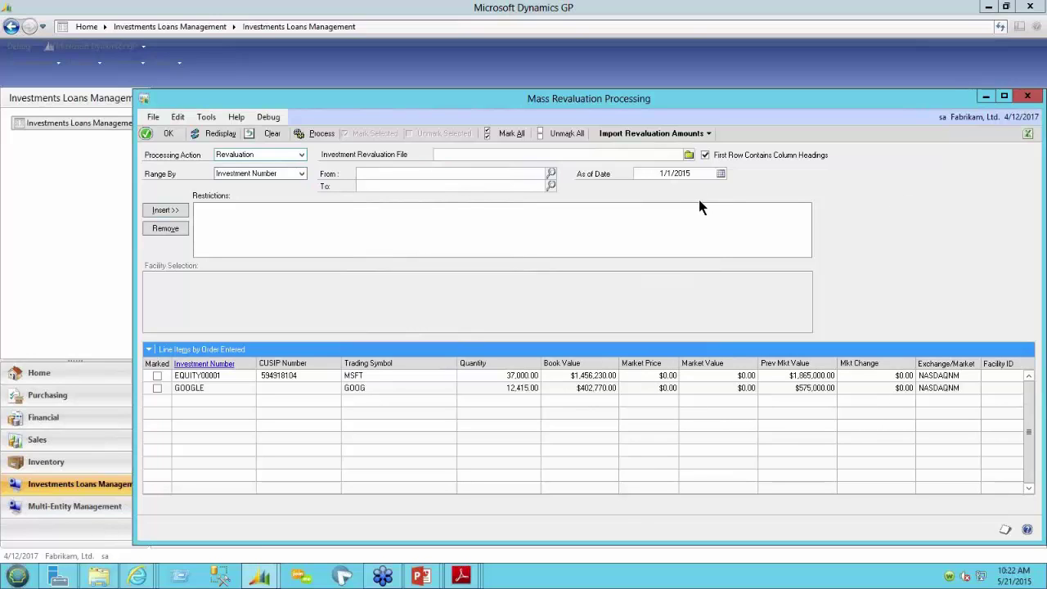
# - Import the market prices from the web as of 1/8/2015 and review the GOOG and MSFT entries in the on-screen import log
pyautogui.click(720, 174)
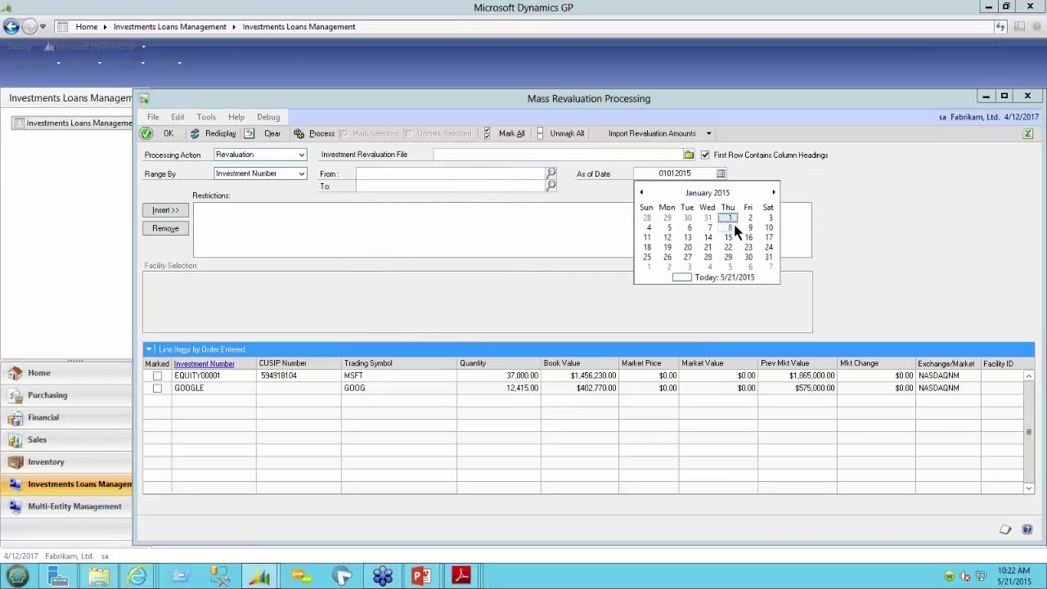
pyautogui.click(732, 229)
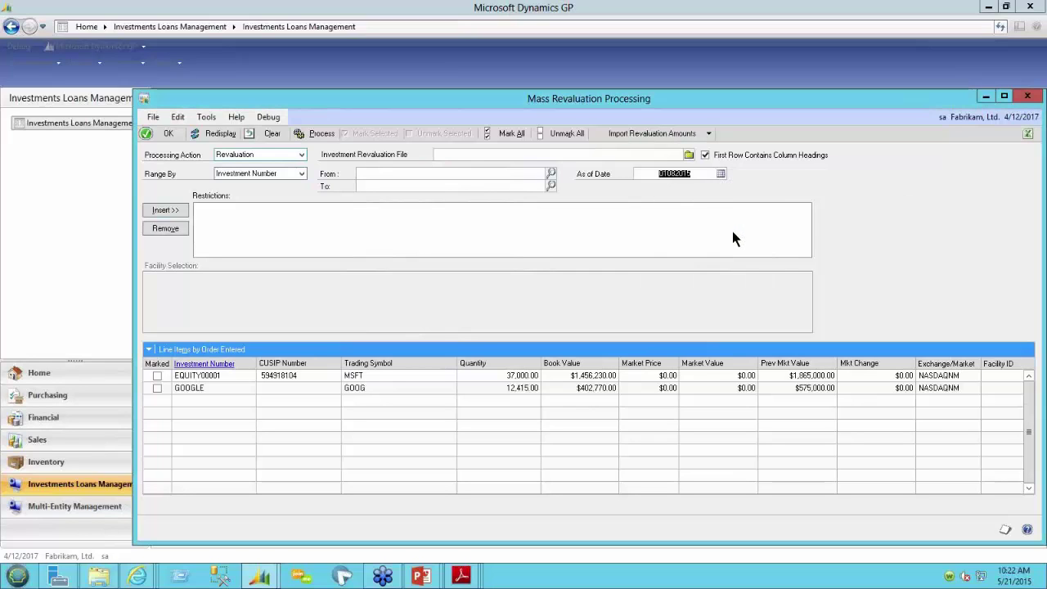
pyautogui.click(646, 134)
pyautogui.click(641, 164)
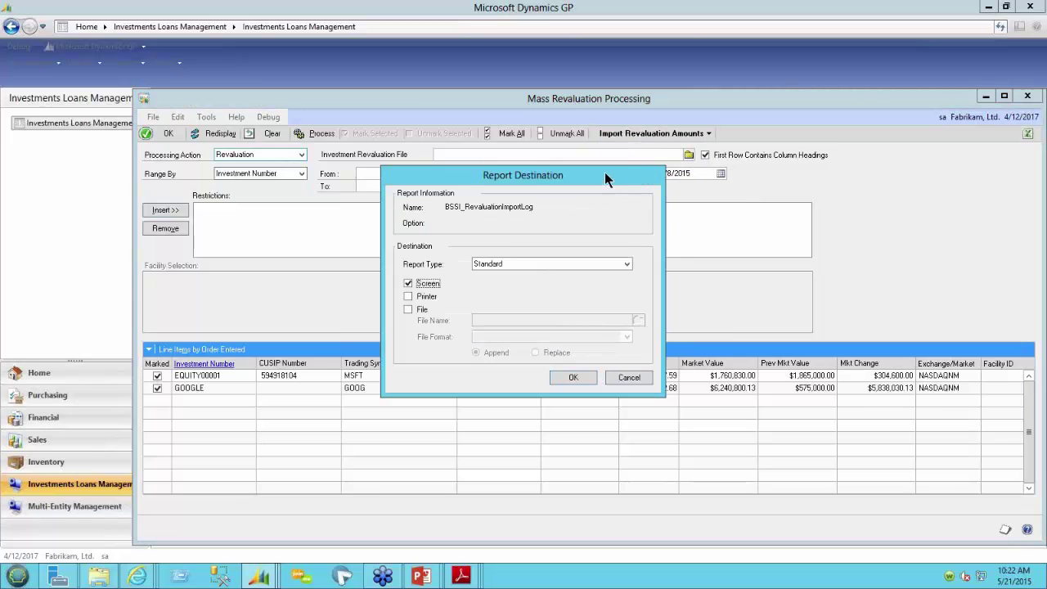
pyautogui.moveTo(604, 178); pyautogui.dragTo(522, 177)
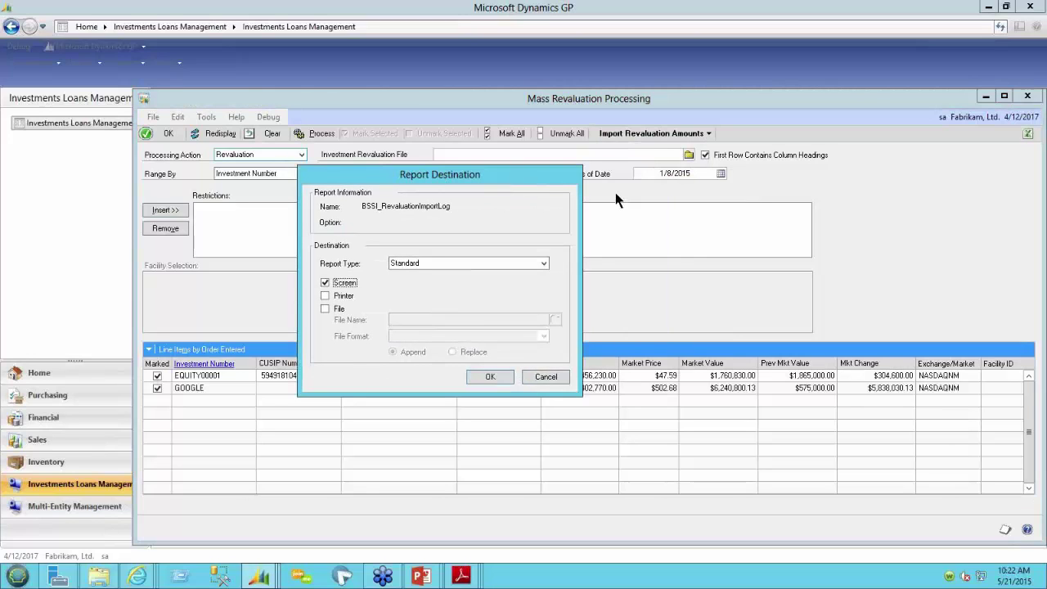
pyautogui.click(489, 376)
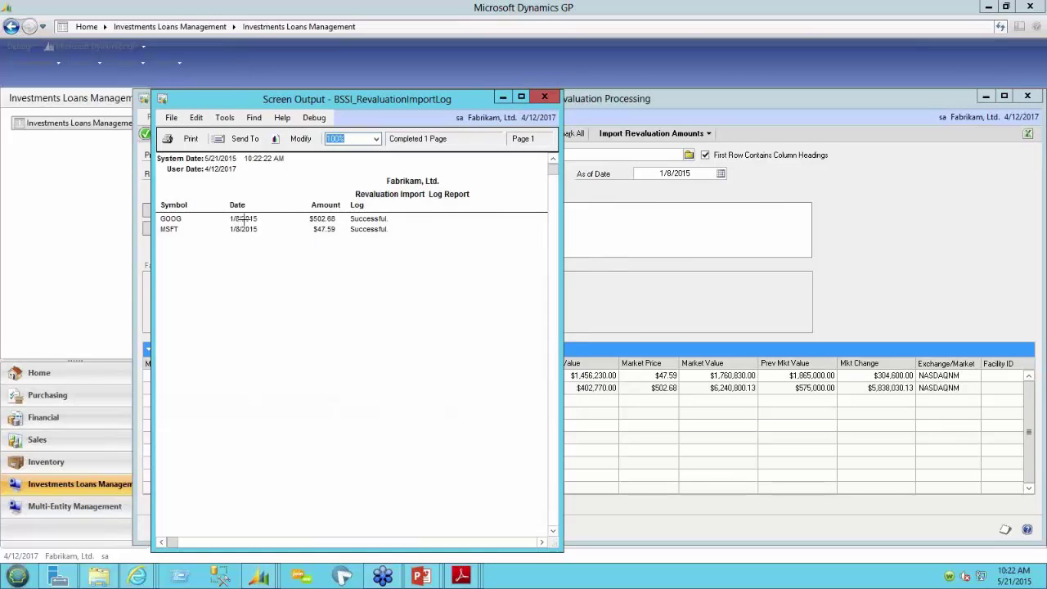
pyautogui.click(330, 220)
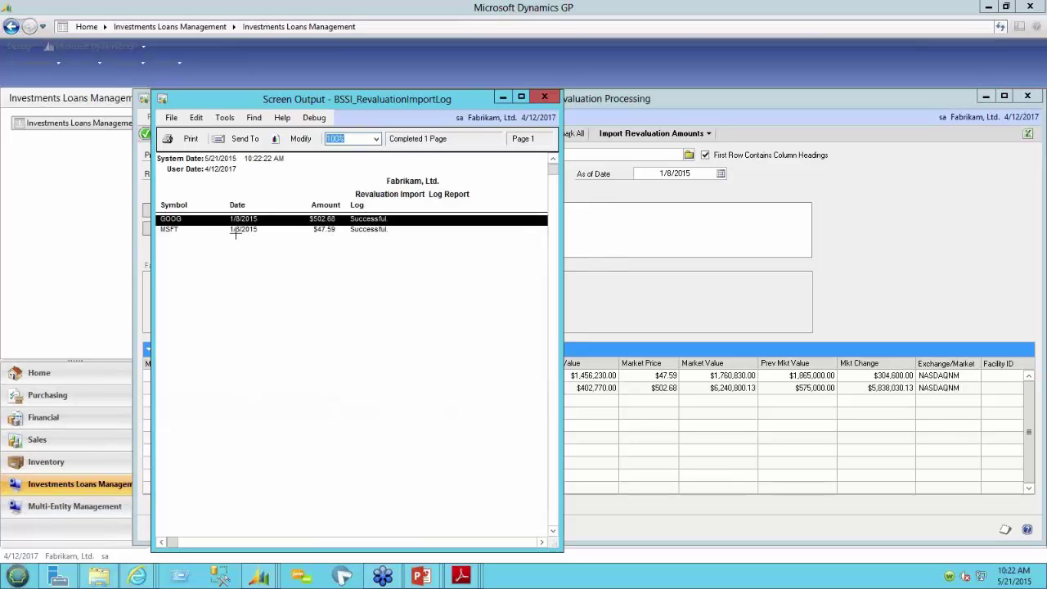
pyautogui.click(270, 230)
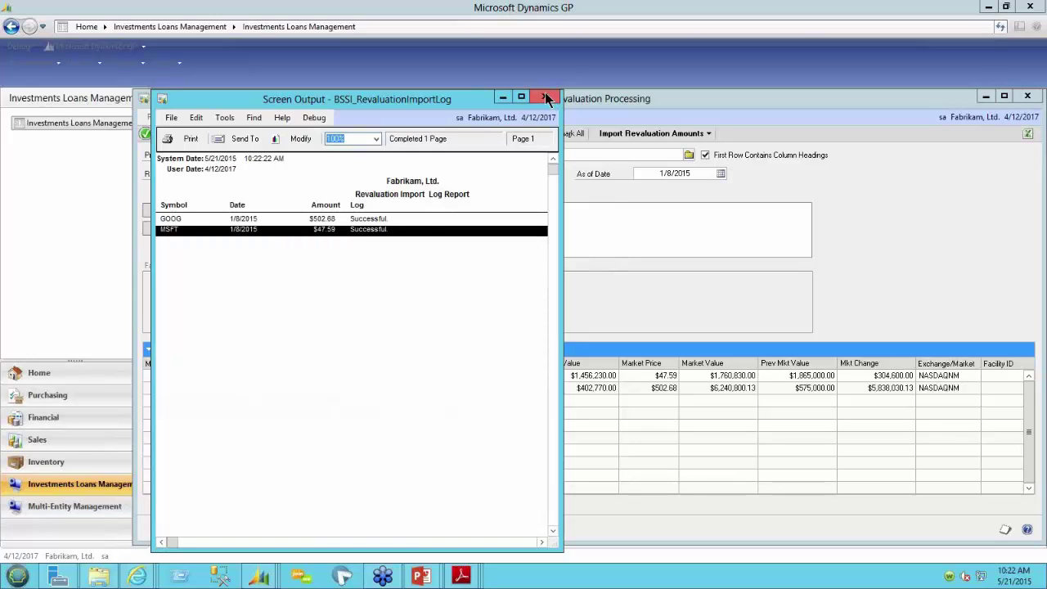
# - Check the imported market price on the GOOG line, then minimize the revaluation window and close the import log report
pyautogui.click(664, 389)
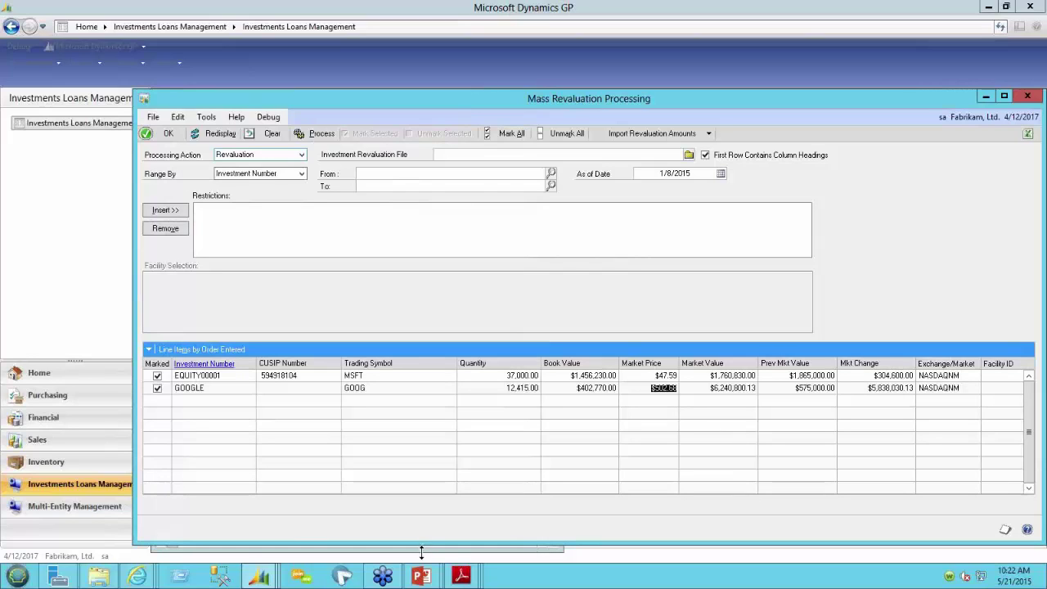
pyautogui.moveTo(958, 101); pyautogui.dragTo(930, 102)
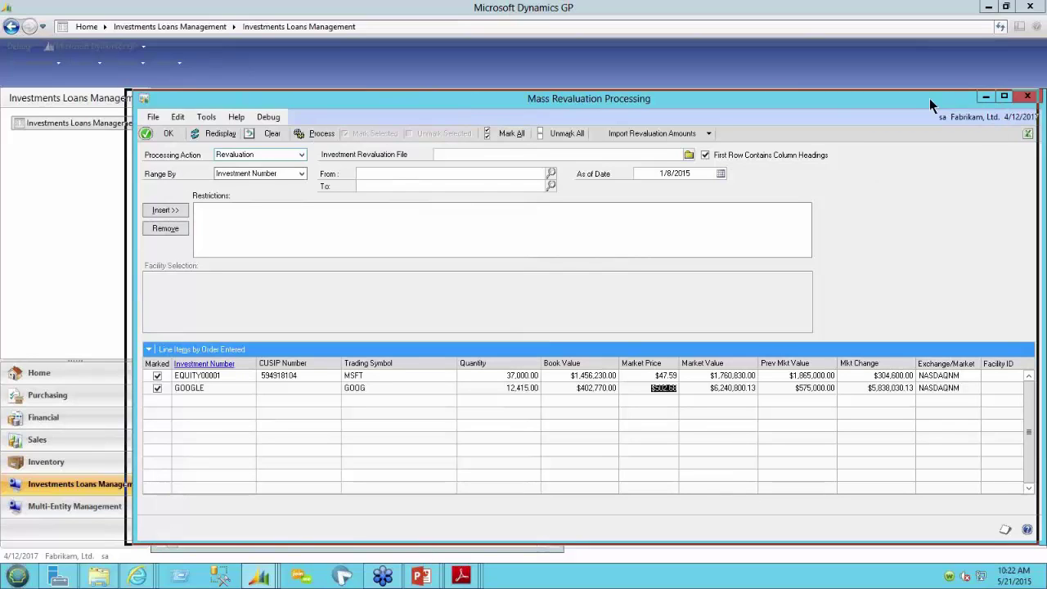
pyautogui.click(992, 97)
pyautogui.click(543, 97)
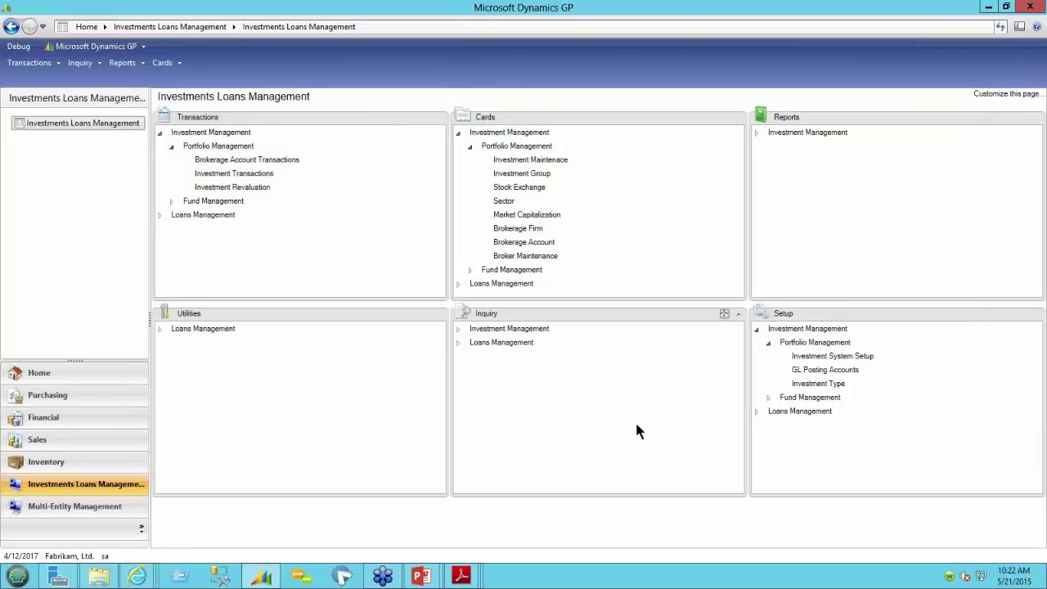
# - Switch to Adobe Reader, review the Asset Allocation report by investment, market capitalization and sector, and close it
pyautogui.moveTo(469, 579)
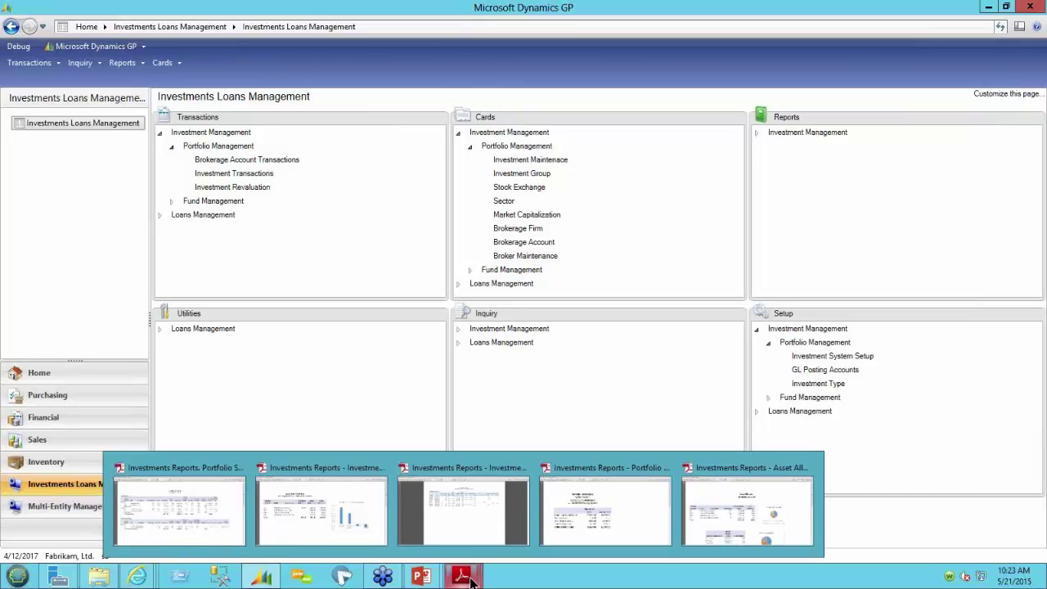
pyautogui.click(716, 524)
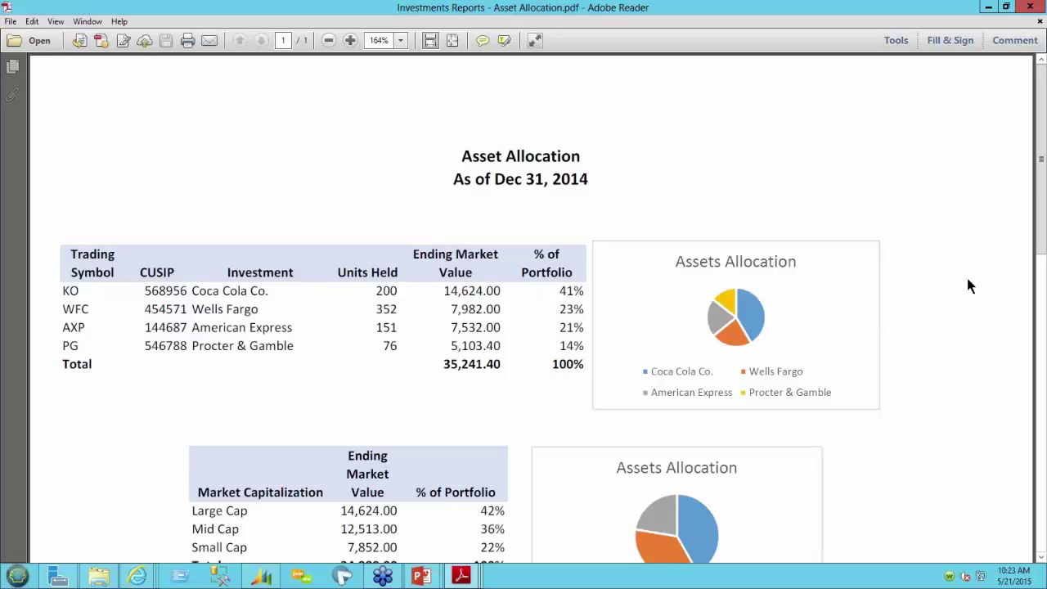
pyautogui.scroll(-1, 970, 284)
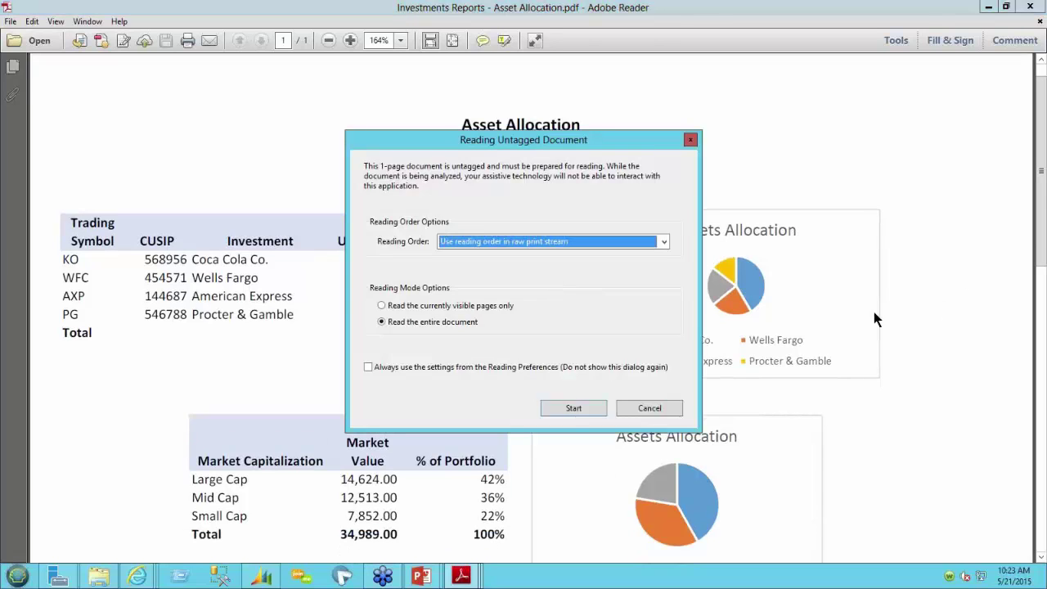
pyautogui.click(642, 409)
pyautogui.scroll(-5, 919, 426)
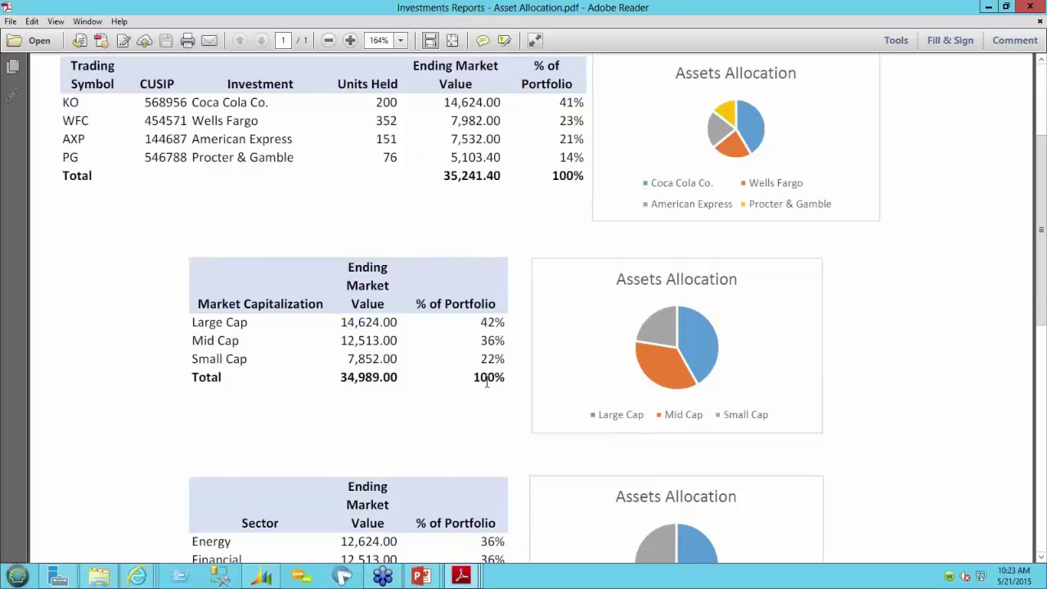
pyautogui.scroll(-5, 880, 363)
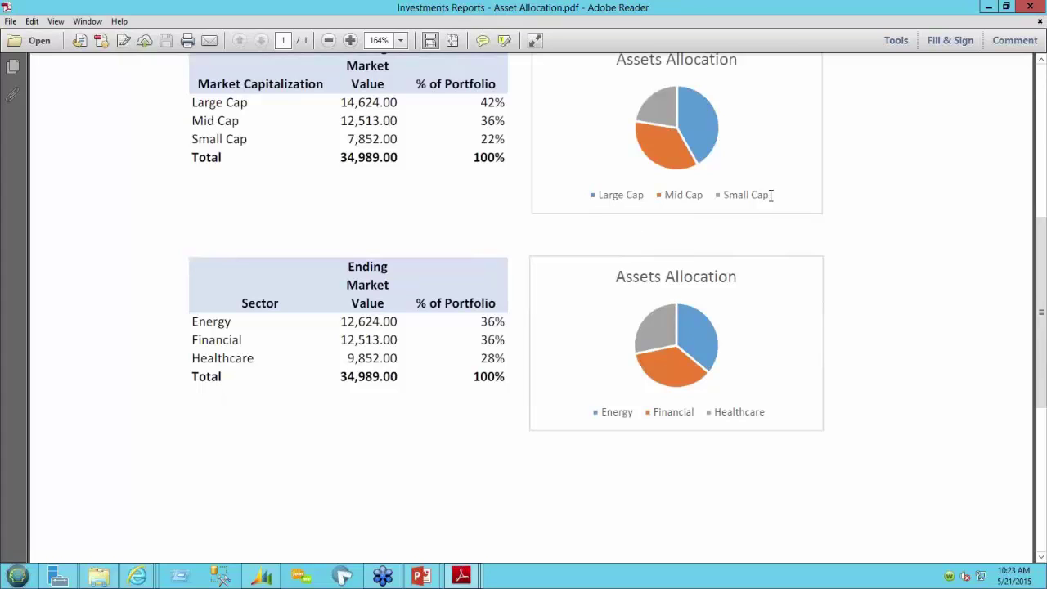
pyautogui.click(1030, 6)
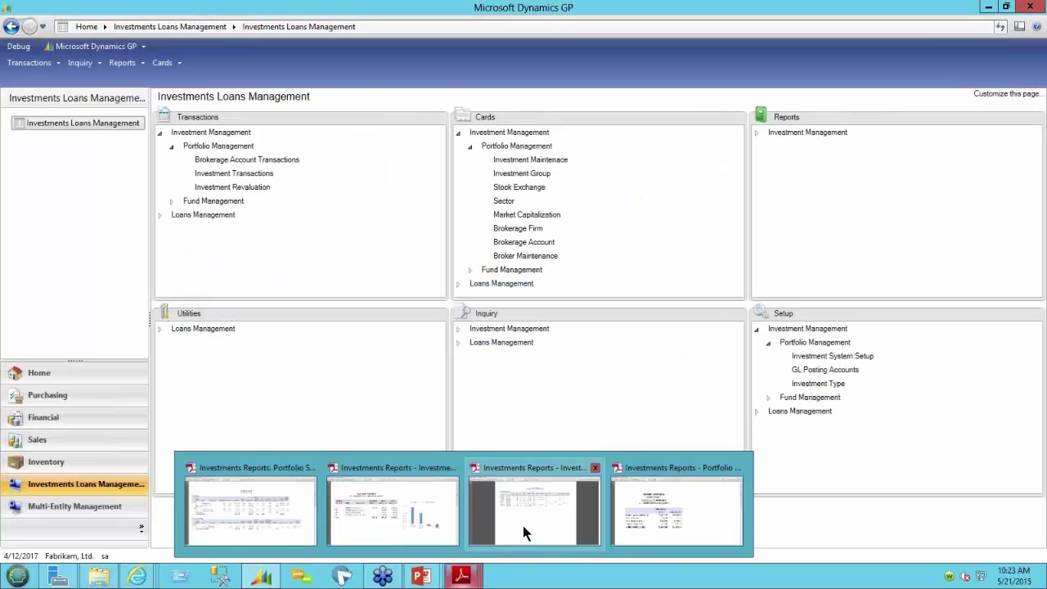
# - Examine the Portfolio Performance report's quarter-to-date and year-to-date figures and close the report
pyautogui.click(685, 527)
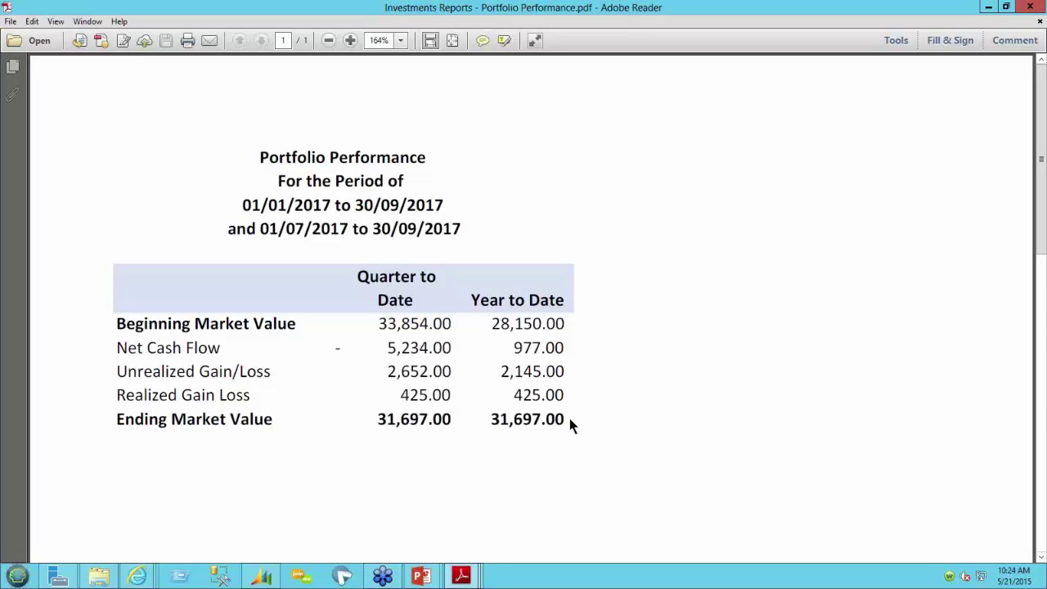
pyautogui.scroll(-1, 895, 215)
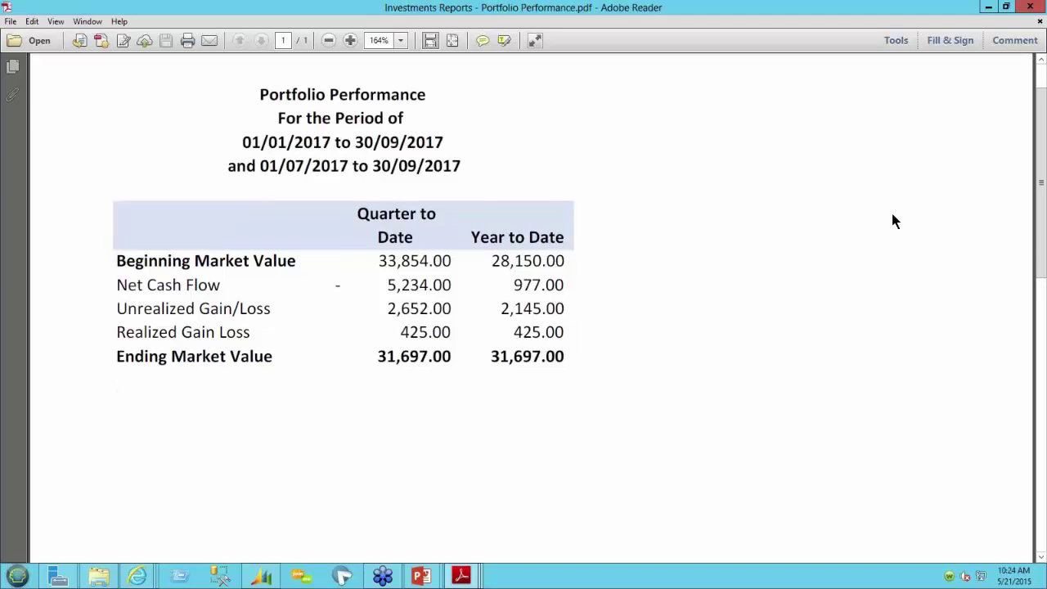
pyautogui.hotkey('shift', 'ctrl', 'y')
pyautogui.click(642, 406)
pyautogui.click(1022, 8)
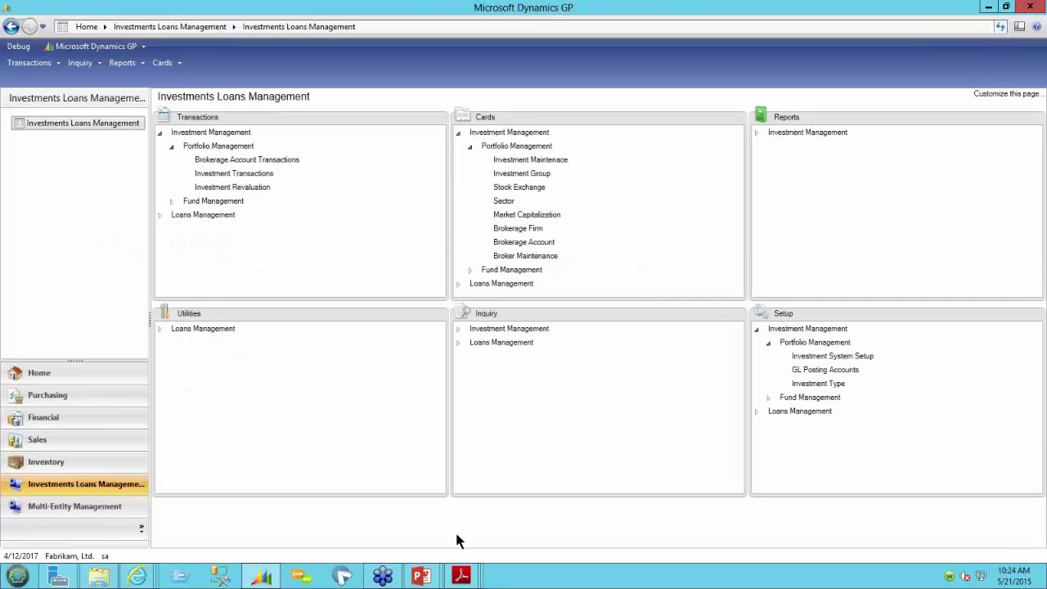
# - Switch to Adobe Reader, review the Investments Revaluation report's gains, losses and Profit and Loss Allocation chart, and close it
pyautogui.moveTo(463, 578)
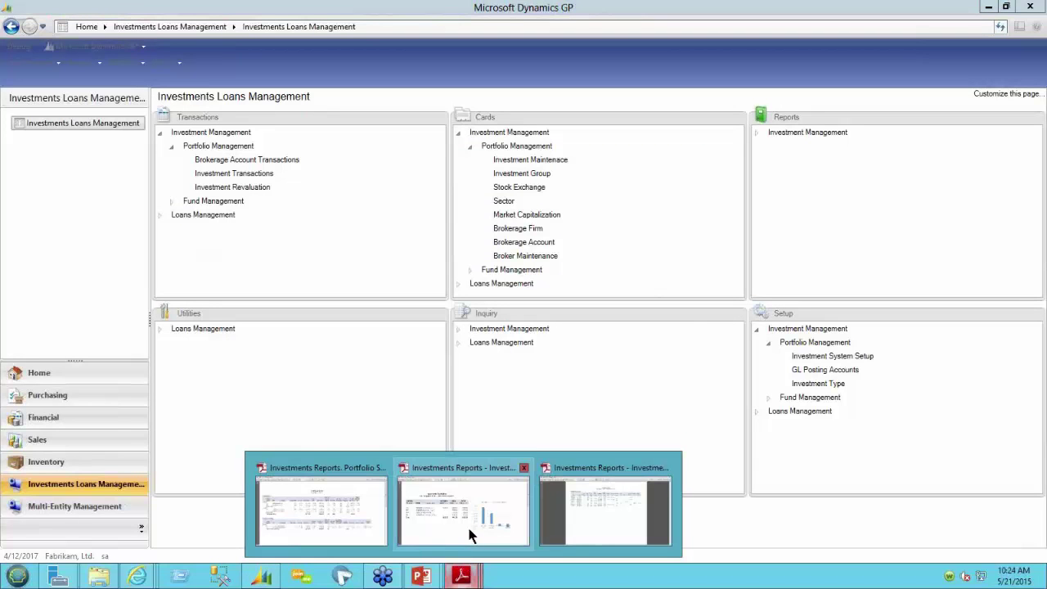
pyautogui.click(467, 530)
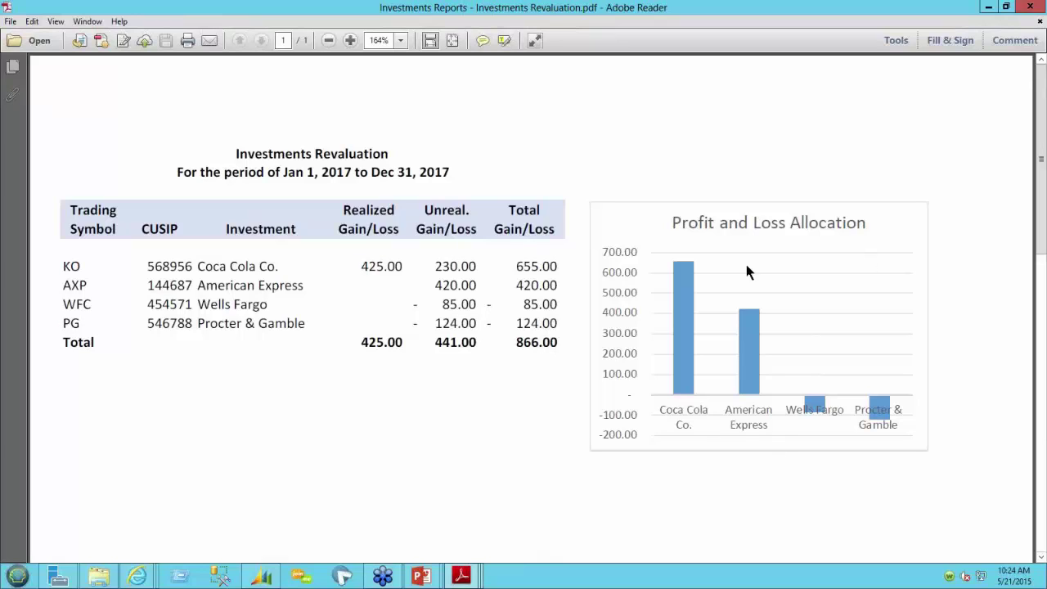
pyautogui.click(1027, 8)
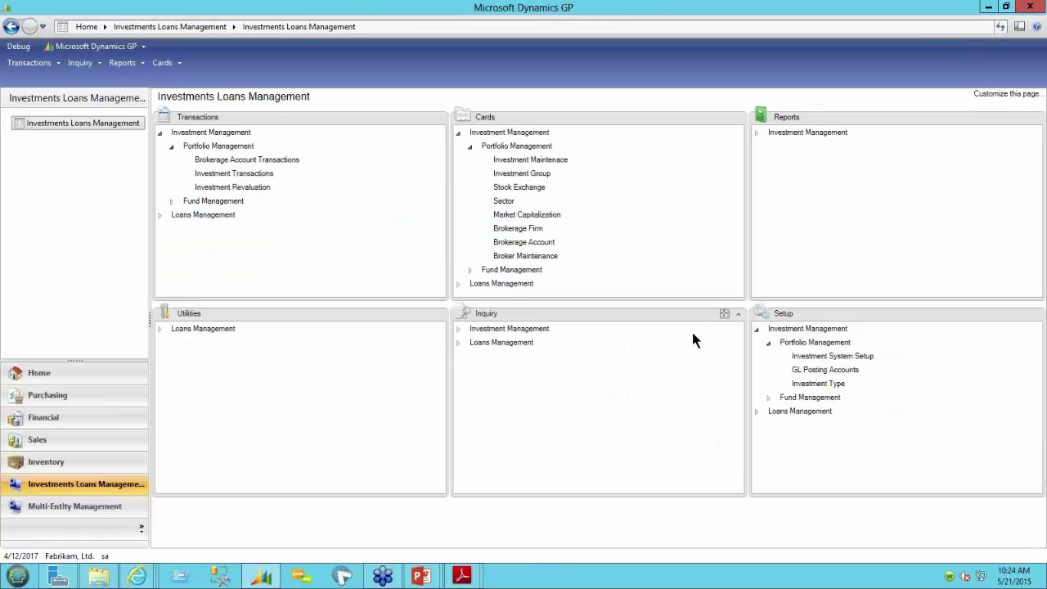
# - Enlarge the Investment Activity report in Adobe Reader, review the Coca Cola Co. transactions for 2015, and close it
pyautogui.moveTo(481, 576)
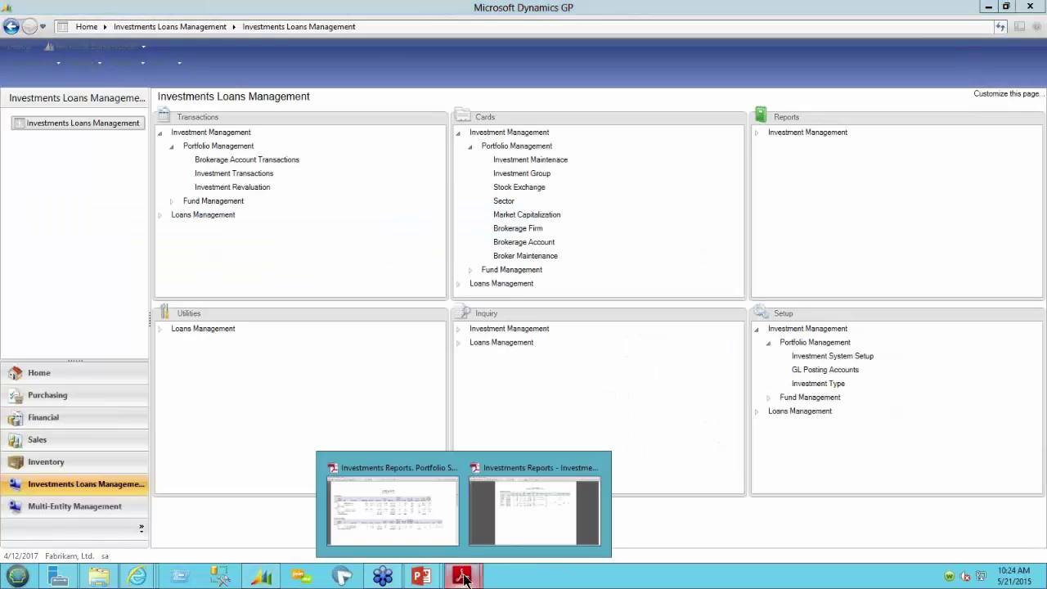
pyautogui.click(513, 505)
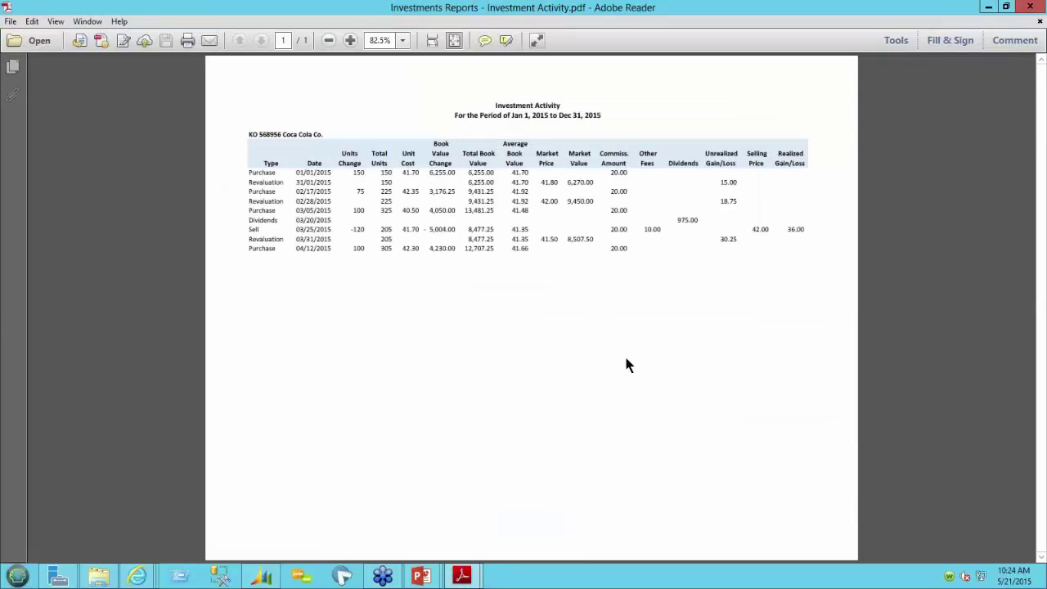
pyautogui.click(351, 40)
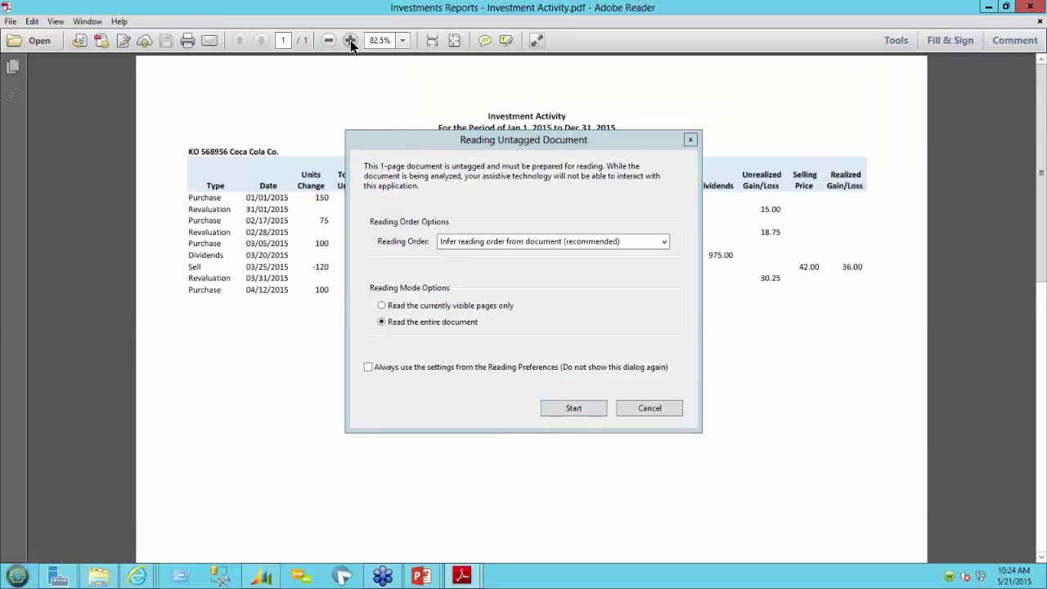
pyautogui.click(643, 408)
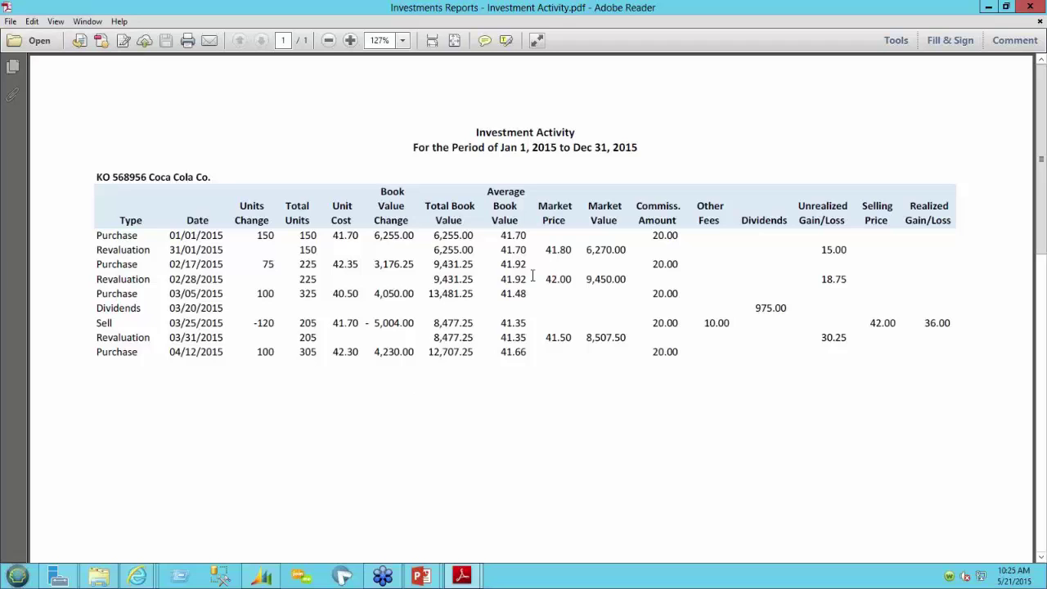
pyautogui.click(1030, 6)
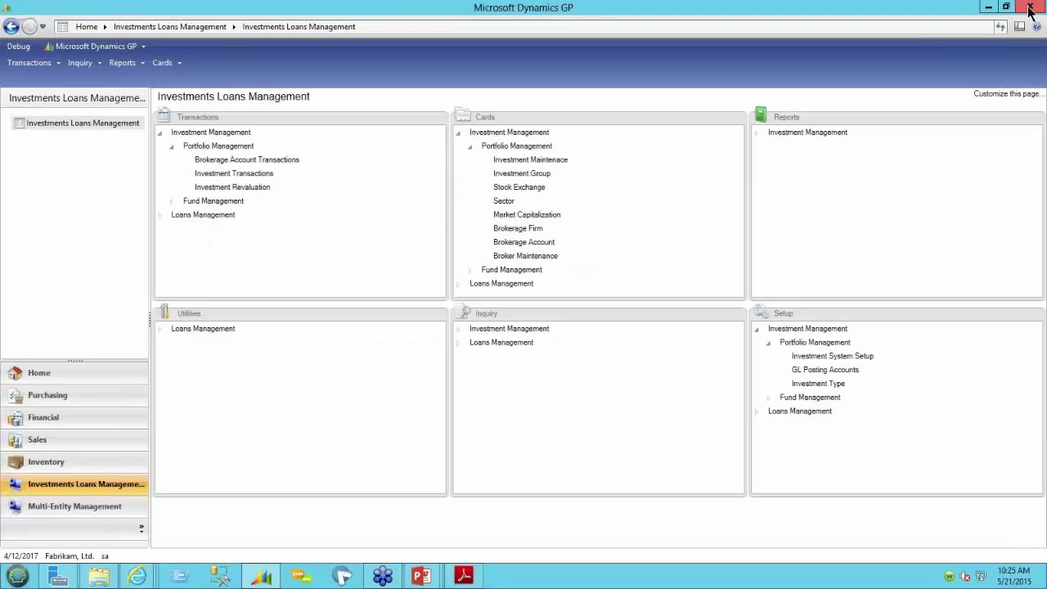
# - Review the equity and fixed income holdings in the Portfolio Snapshot report in Adobe Reader, and close the report
pyautogui.click(463, 576)
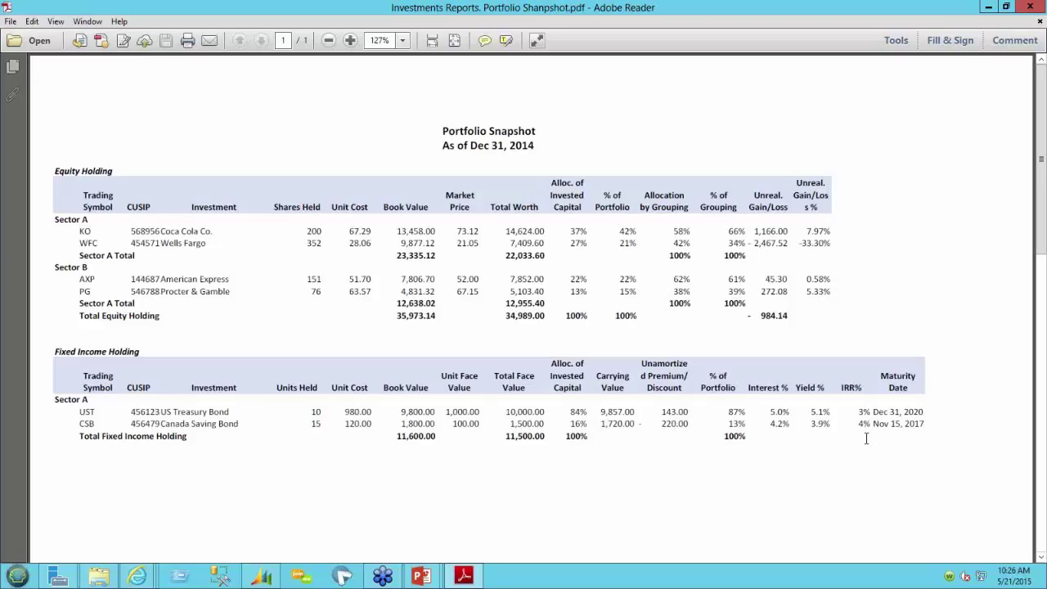
pyautogui.click(1027, 9)
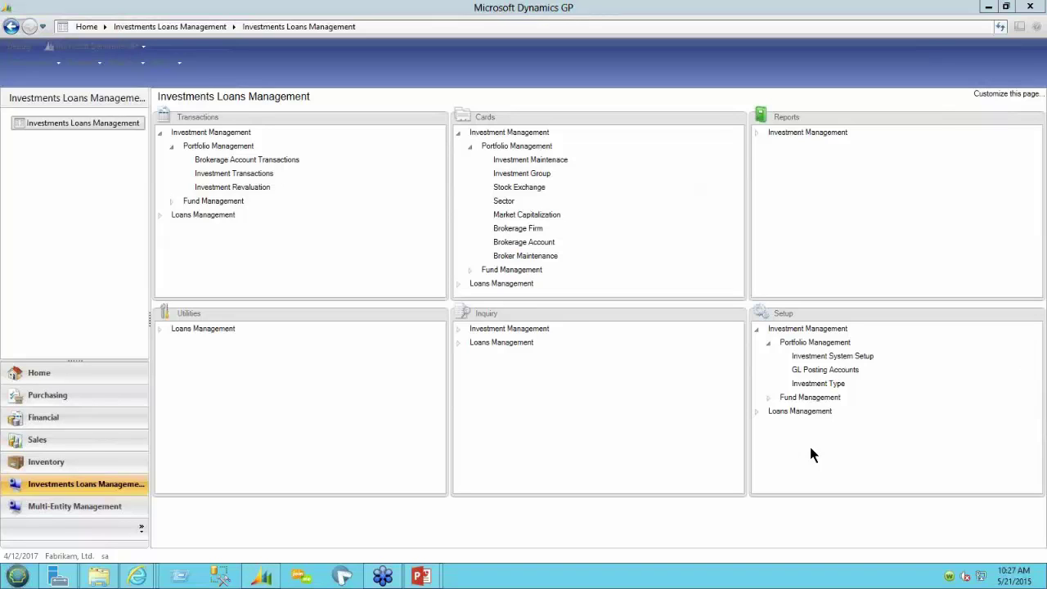
# - Switch to the PowerPoint slide show and advance to the Questions / Contact Us slide
pyautogui.moveTo(421, 577)
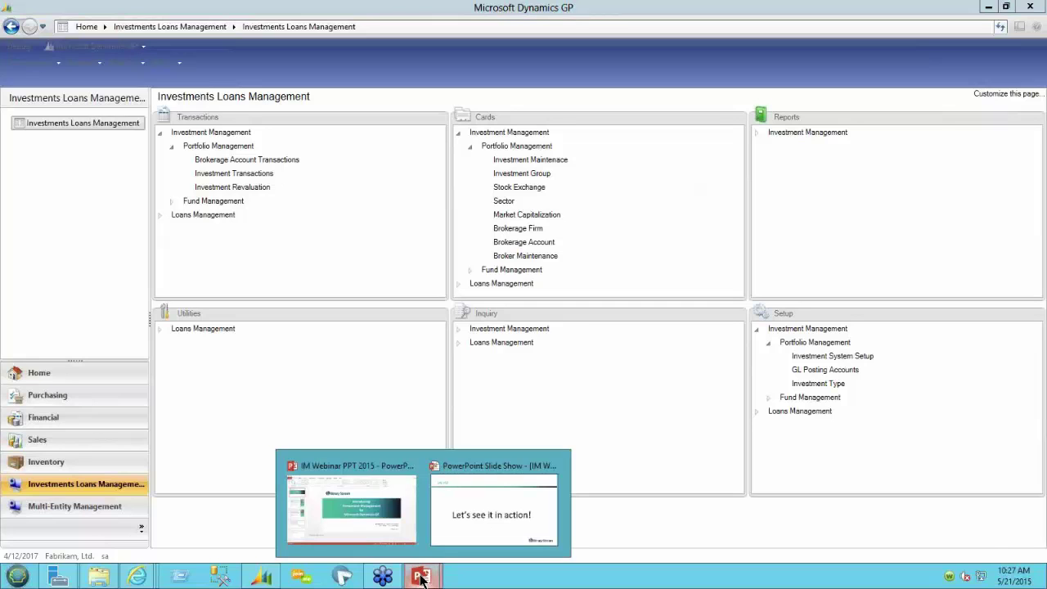
pyautogui.click(459, 539)
pyautogui.press('Right')
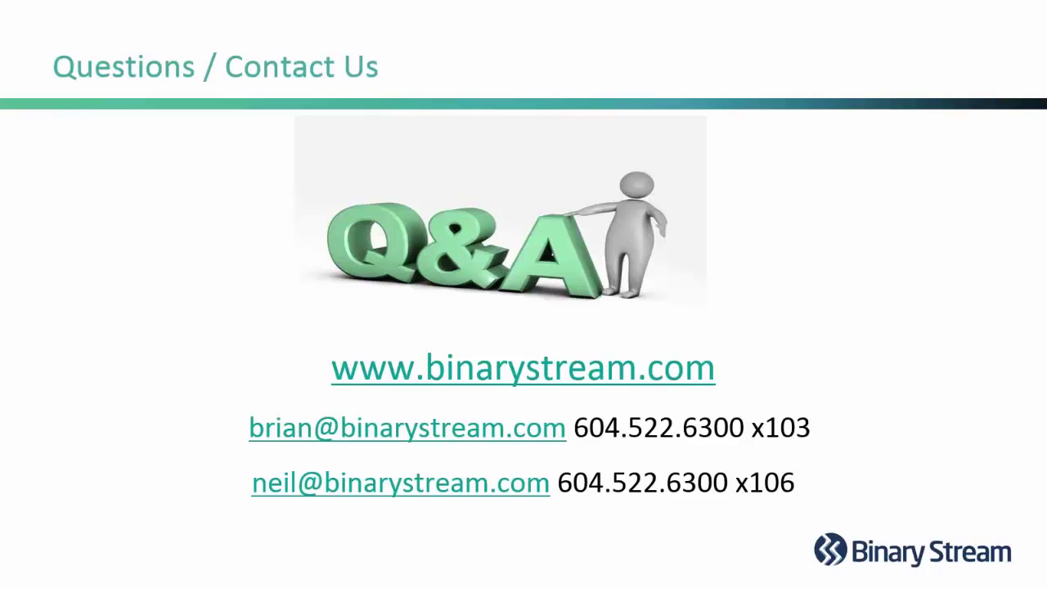
# - Return to Microsoft Dynamics GP, choose Equity as the investment type in Investment Maintenance, and check the available Investment Type IDs
pyautogui.hotkey('alt', 'Tab')
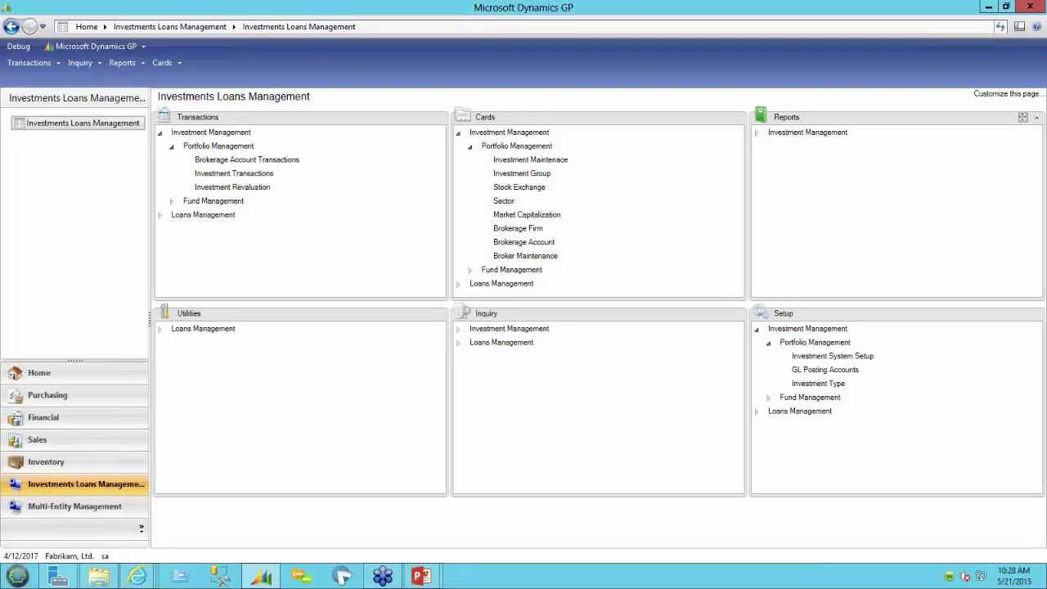
pyautogui.click(550, 161)
pyautogui.click(593, 271)
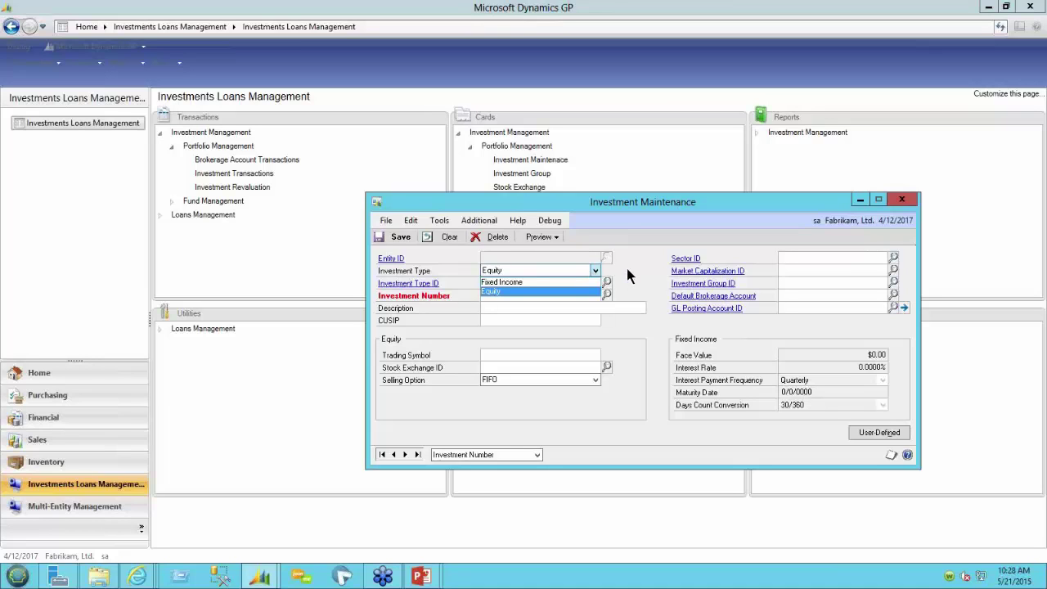
pyautogui.click(572, 291)
pyautogui.click(606, 283)
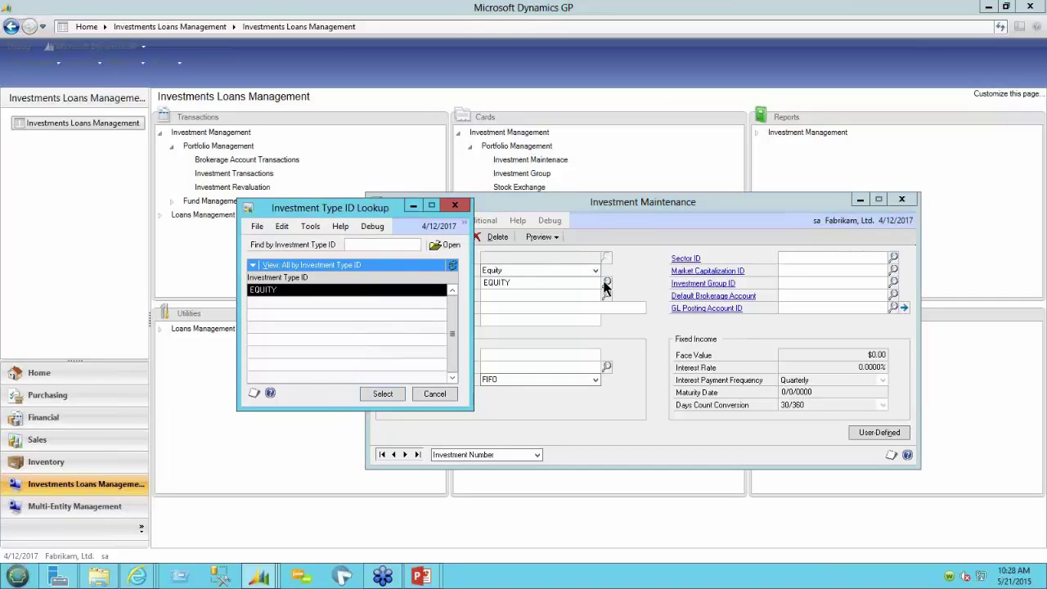
pyautogui.click(456, 206)
# - Open the EQUITY record in Investment Type Maintenance and examine its investment type, type ID and next number
pyautogui.click(423, 286)
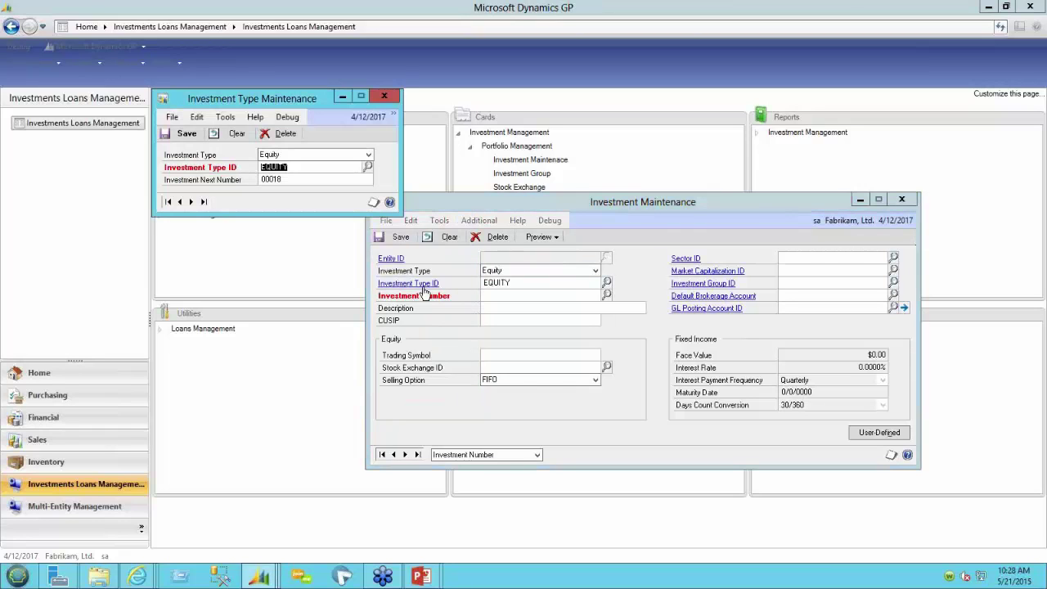
pyautogui.click(368, 157)
pyautogui.click(369, 157)
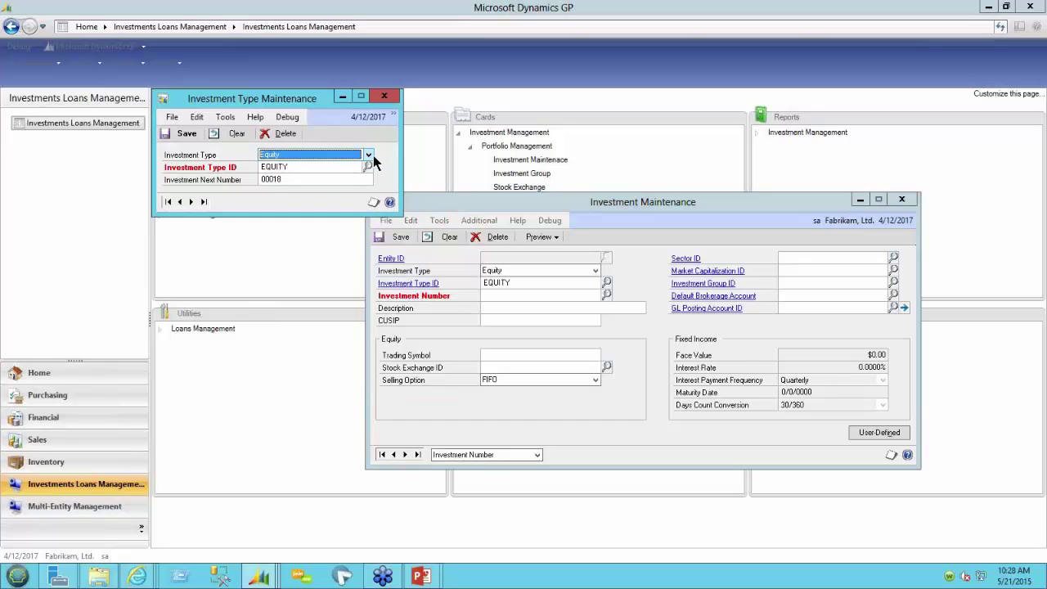
pyautogui.click(333, 167)
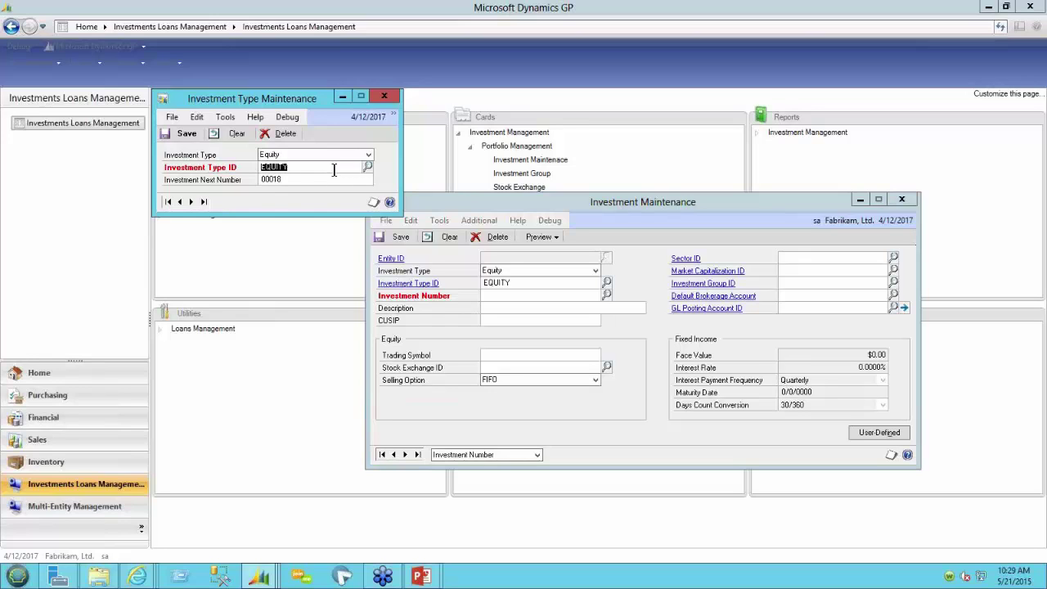
# - Clear the Investment Type Maintenance form, select Equity as its investment type, and close both maintenance windows without saving
pyautogui.click(237, 135)
pyautogui.click(367, 155)
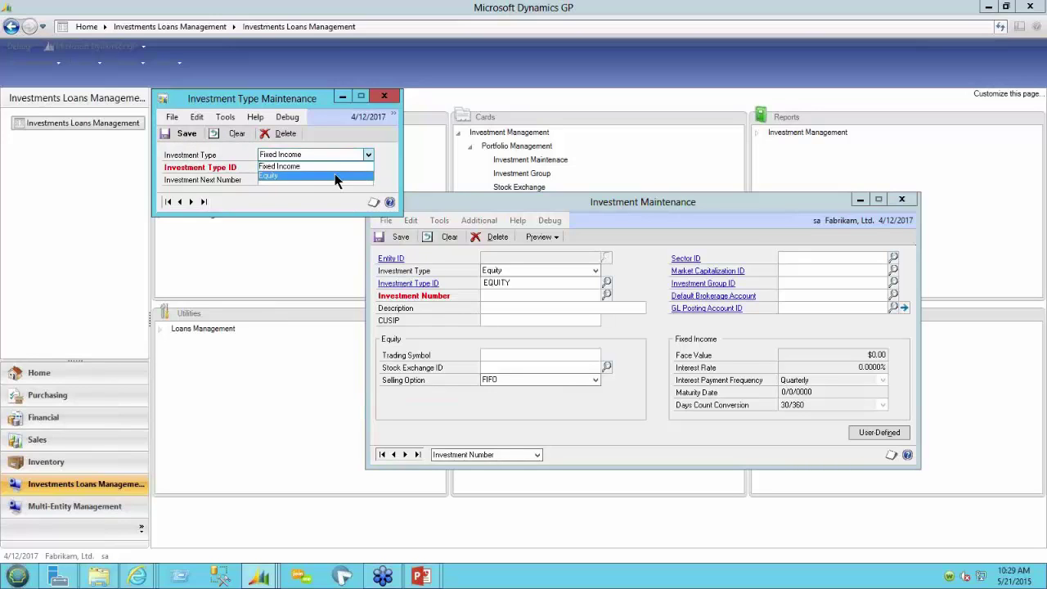
pyautogui.click(335, 176)
pyautogui.click(384, 96)
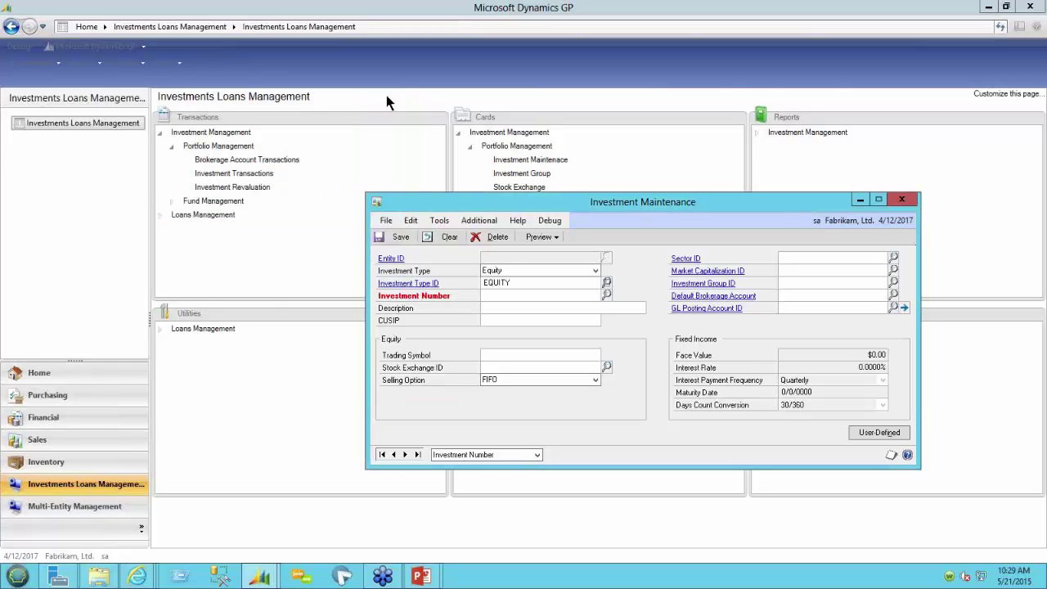
pyautogui.moveTo(643, 205); pyautogui.dragTo(518, 168)
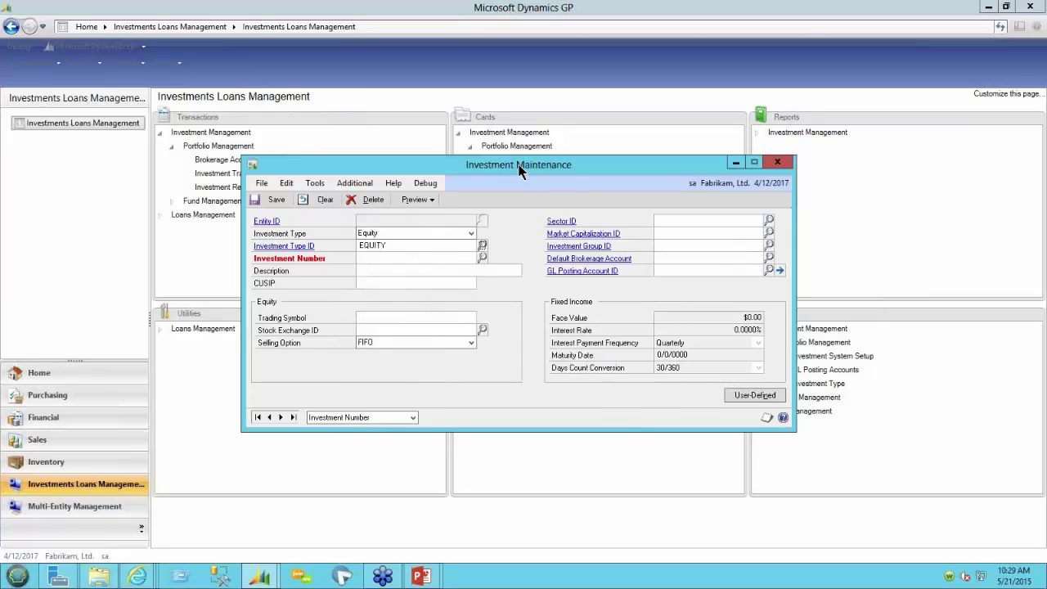
pyautogui.click(777, 162)
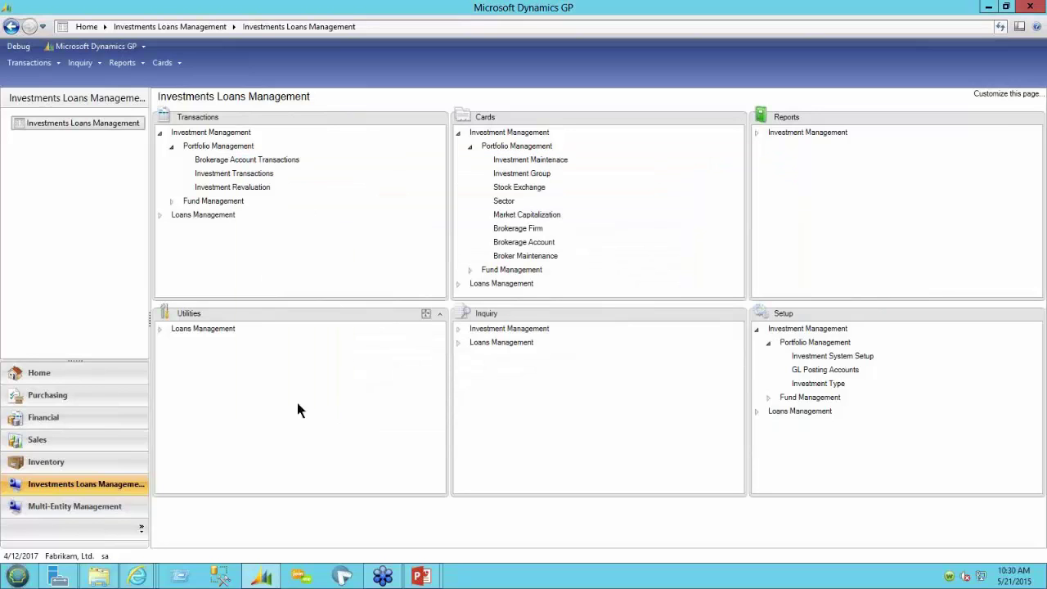
# - Open the Investment Activity PDF from the ILM Reports folder, skip the reading preparation, and enlarge the page to examine the transactions
pyautogui.click(98, 576)
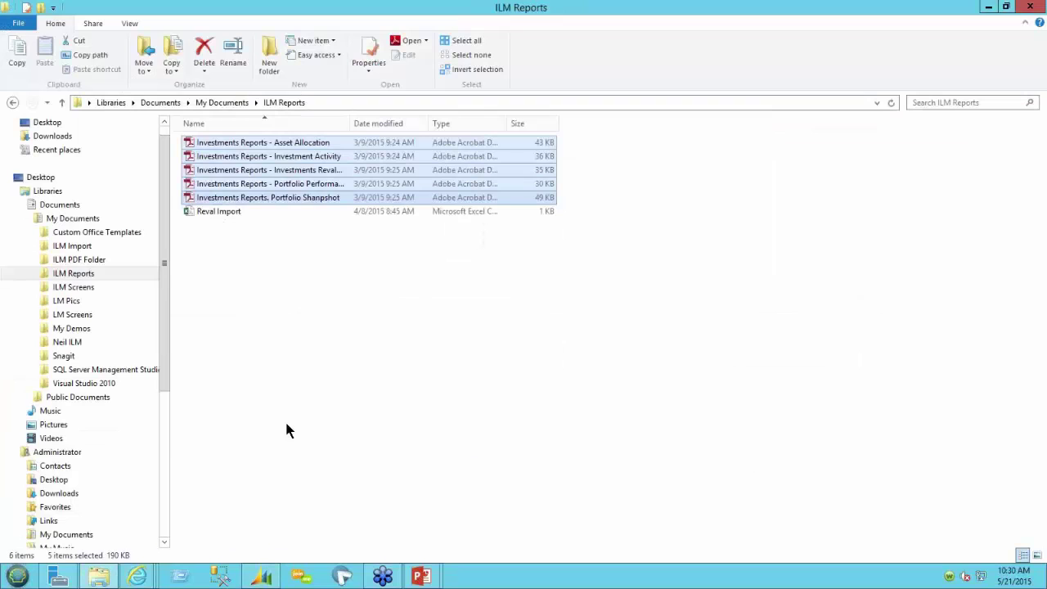
pyautogui.click(323, 254)
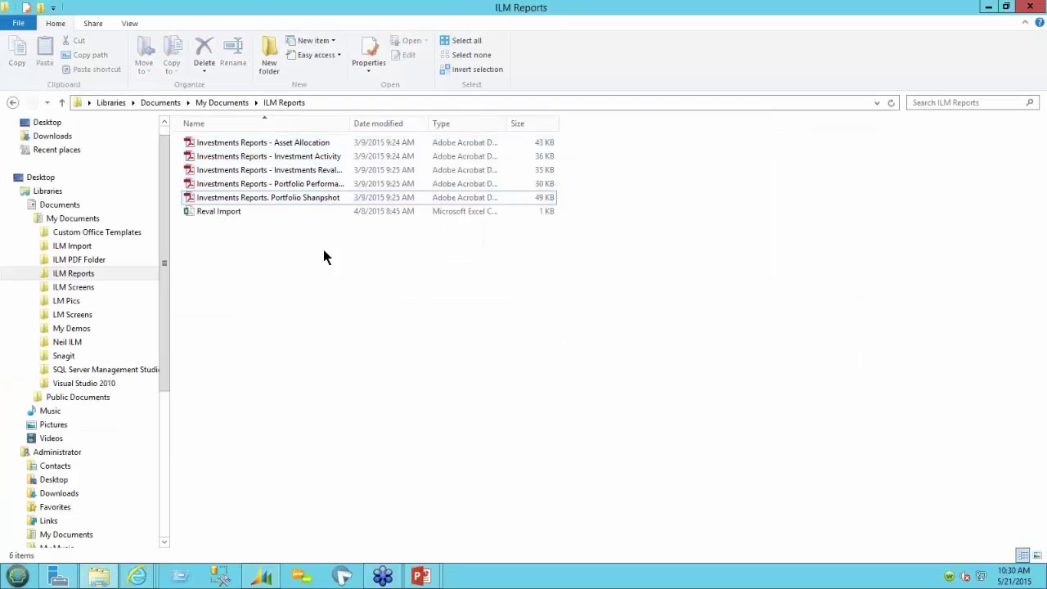
pyautogui.doubleClick(303, 157)
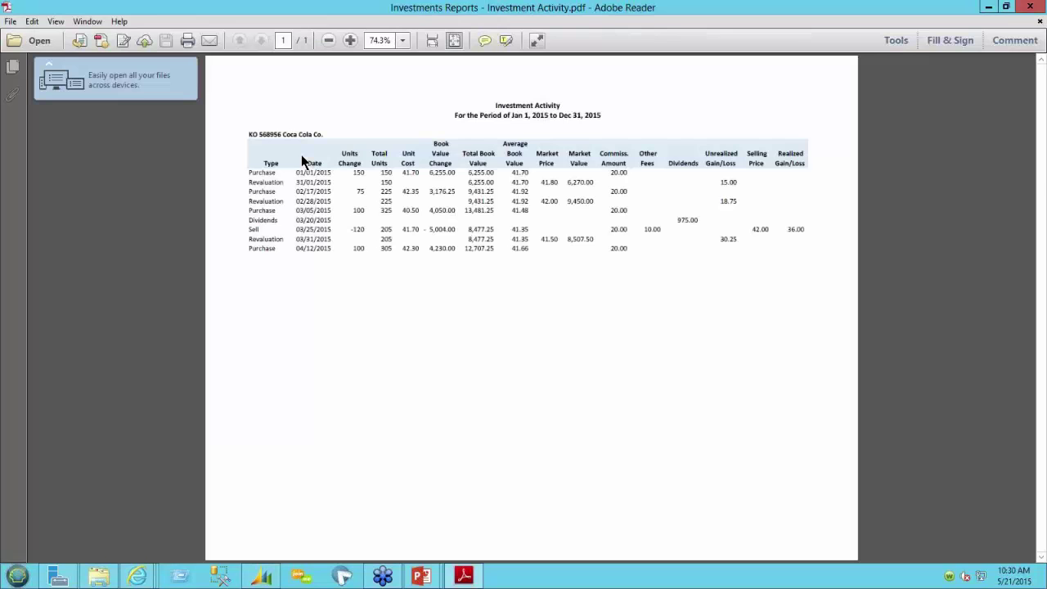
pyautogui.click(646, 406)
pyautogui.click(350, 40)
pyautogui.click(350, 40)
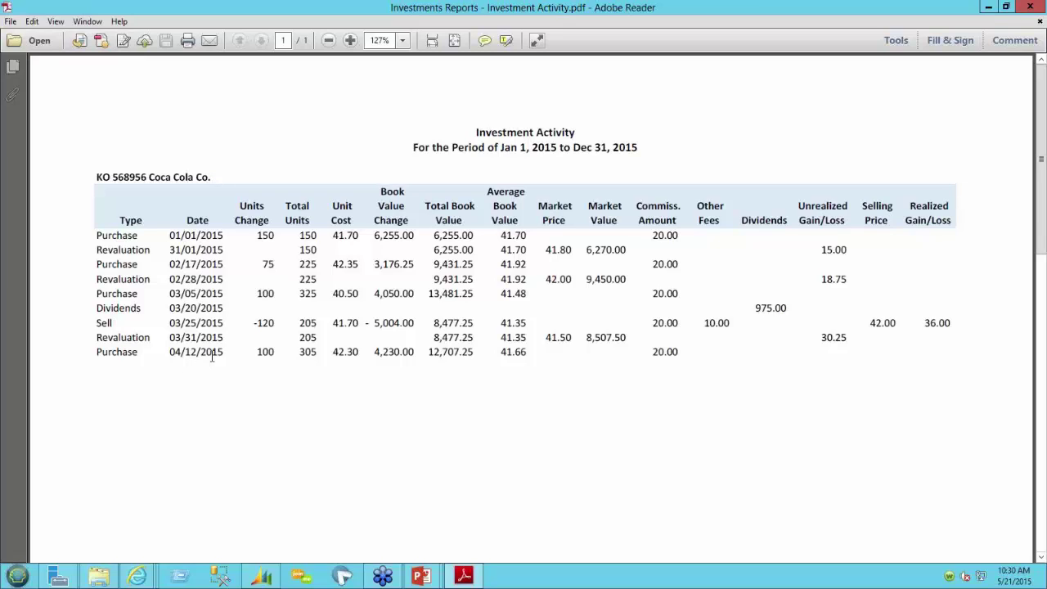
# - Open the Portfolio Performance PDF from the ILM Reports folder and skip the reading preparation
pyautogui.click(98, 576)
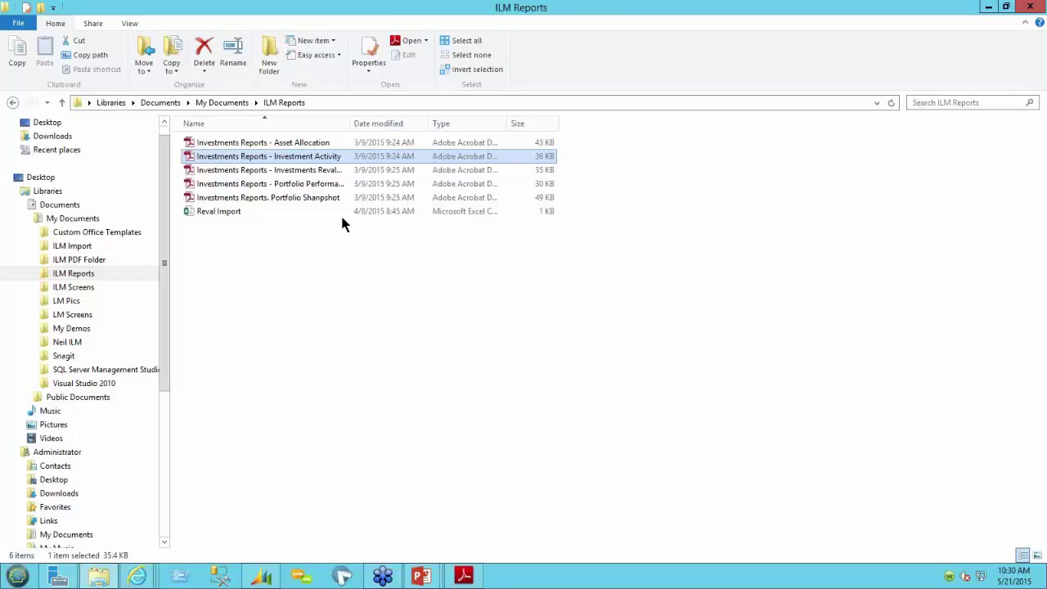
pyautogui.doubleClick(299, 183)
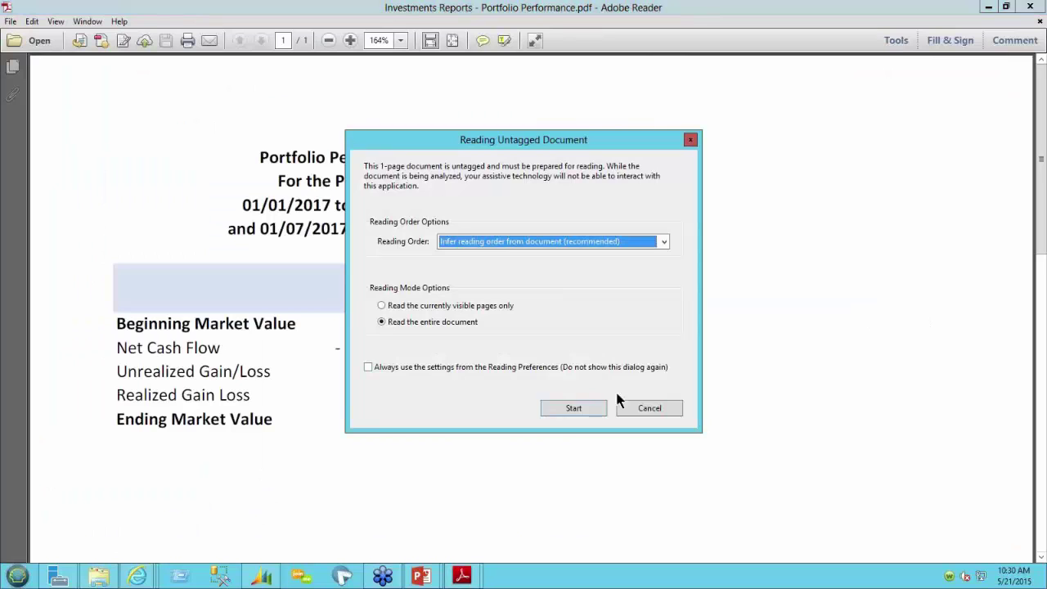
pyautogui.click(630, 407)
# - Open the Portfolio Snapshot PDF from the ILM Reports folder, skip the reading preparation, and enlarge it to review both holdings tables
pyautogui.click(99, 577)
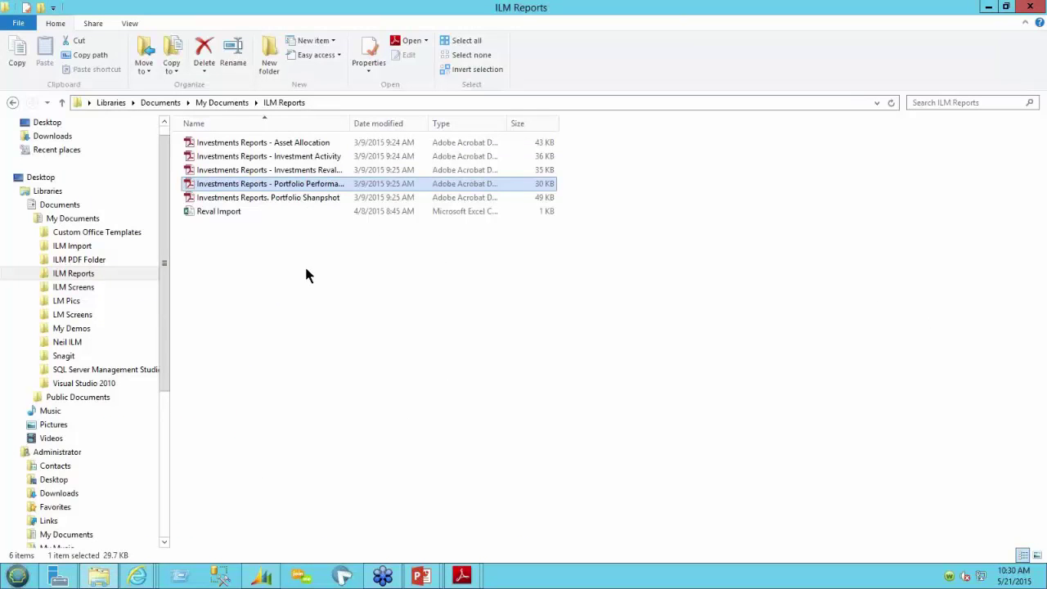
pyautogui.doubleClick(300, 198)
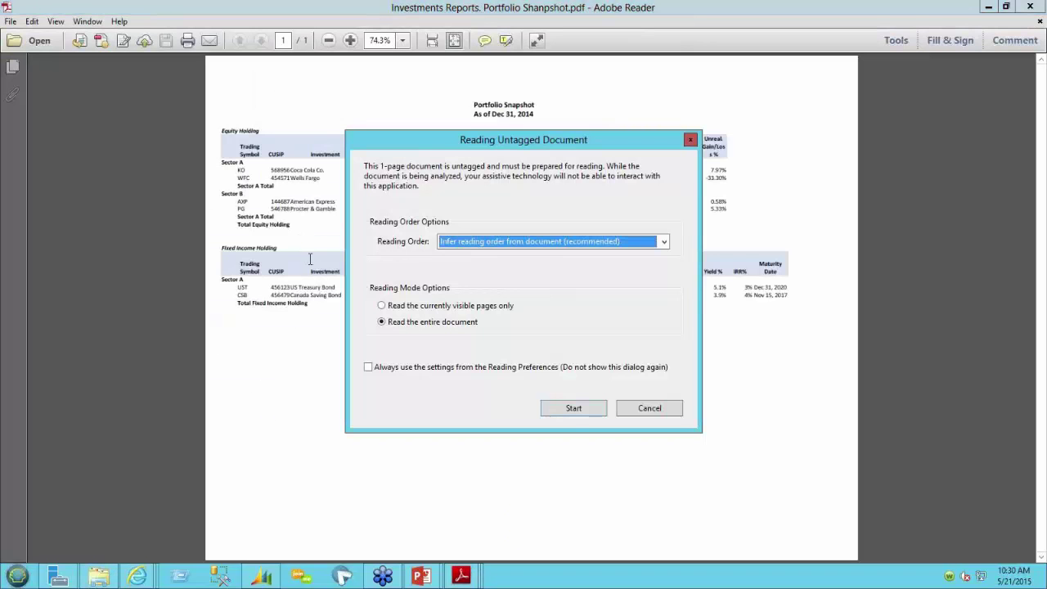
pyautogui.click(631, 408)
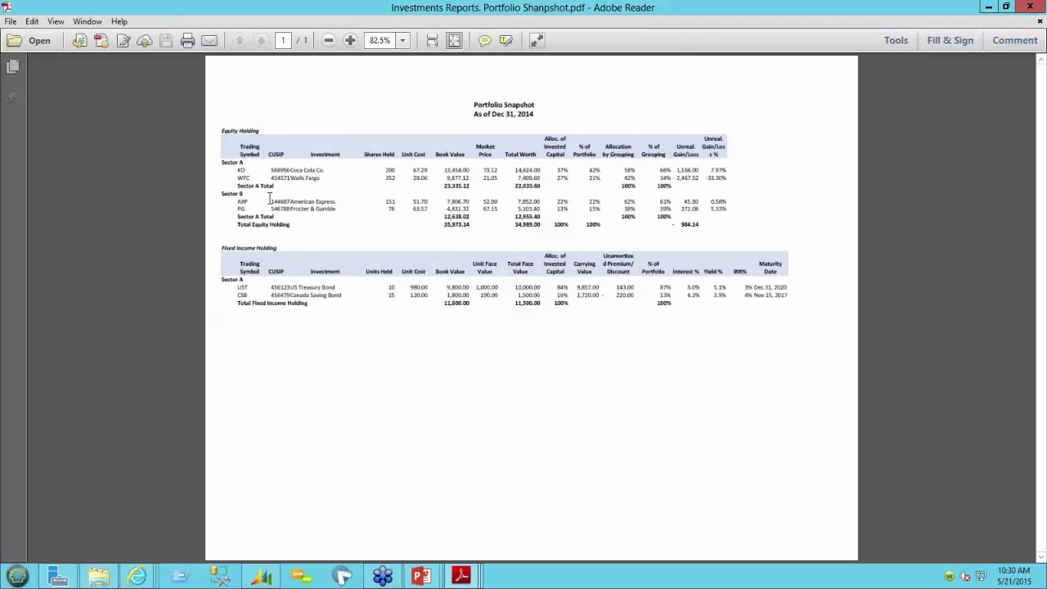
pyautogui.click(350, 40)
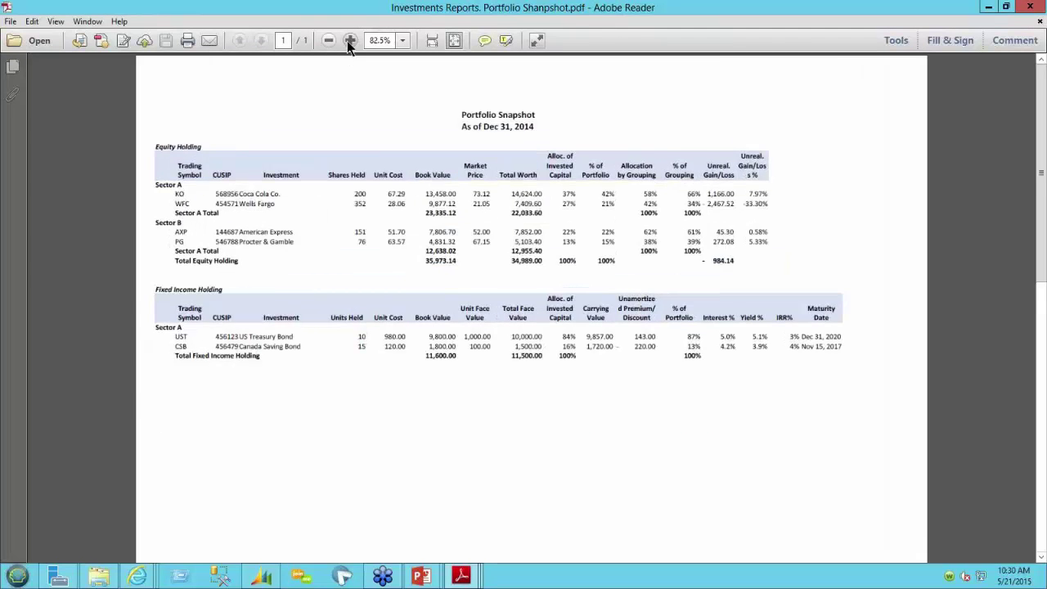
pyautogui.click(350, 40)
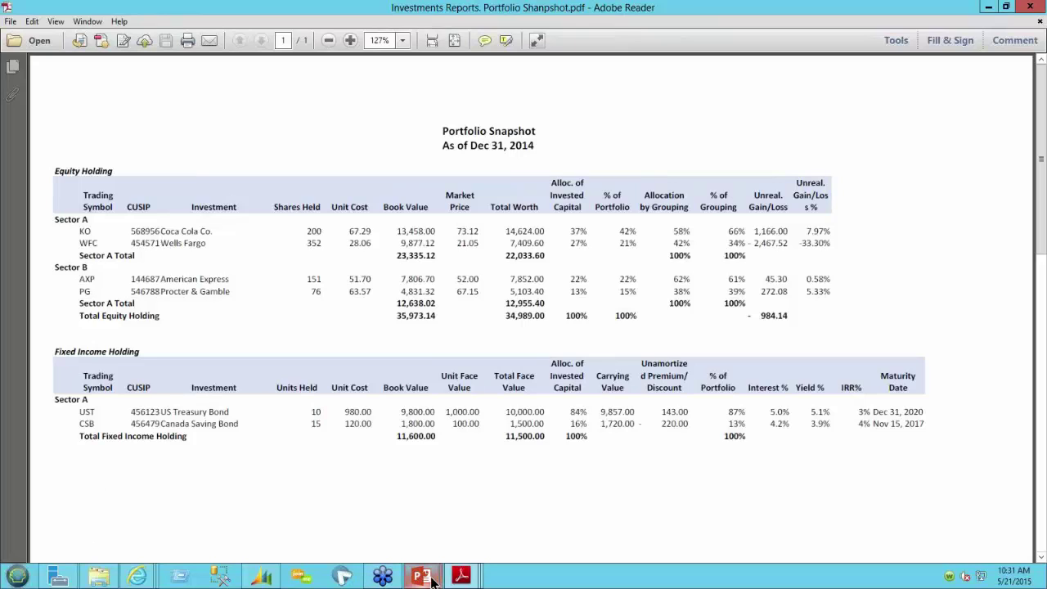
# - Switch to the running PowerPoint slide show to view the Questions / Contact Us slide, and return to the Portfolio Snapshot PDF
pyautogui.moveTo(433, 579)
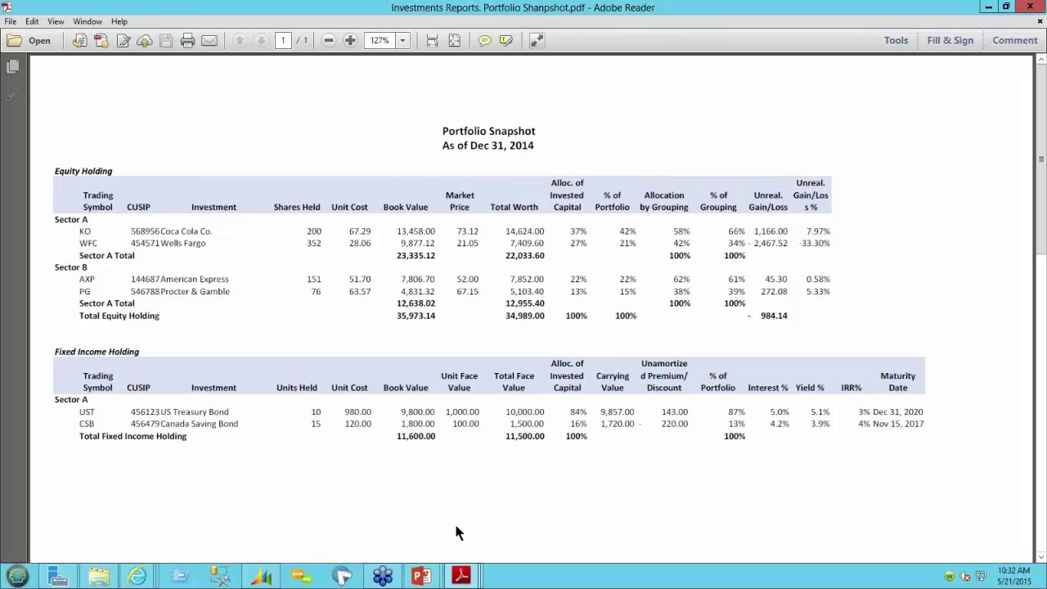
pyautogui.moveTo(440, 569)
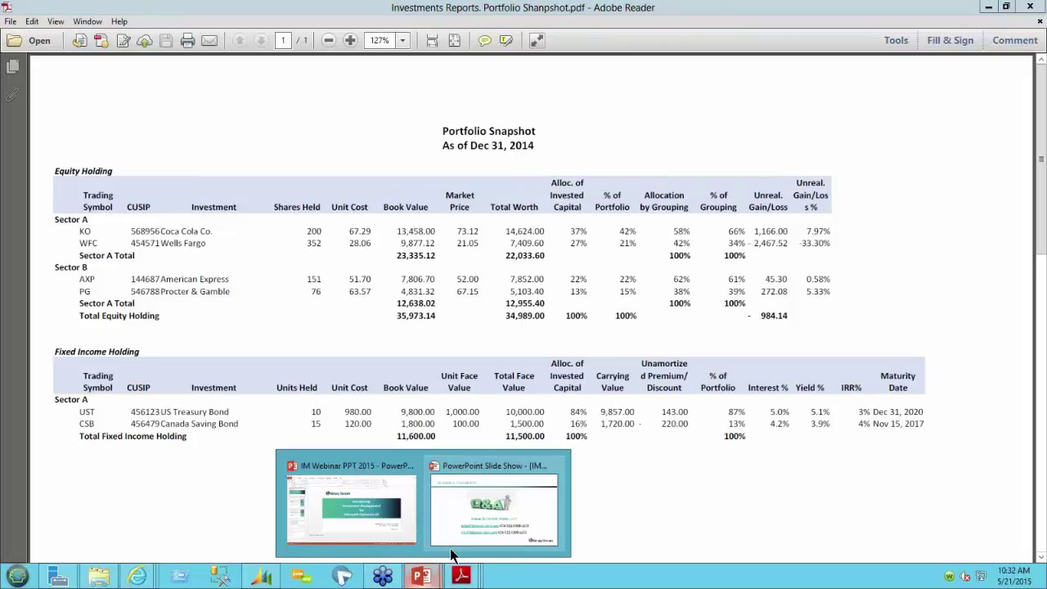
pyautogui.click(457, 544)
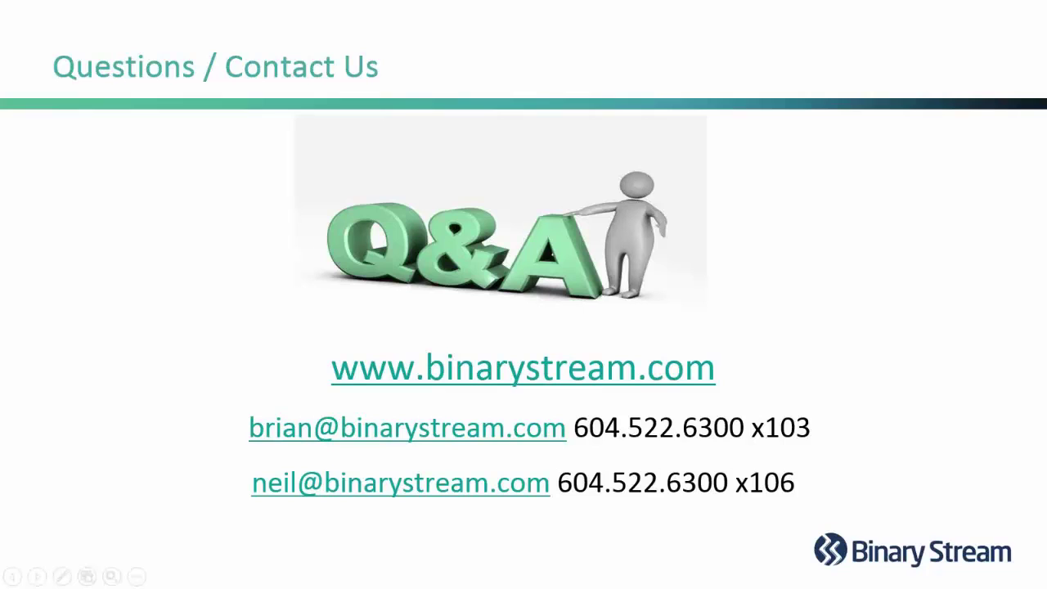
pyautogui.click(984, 14)
pyautogui.click(982, 12)
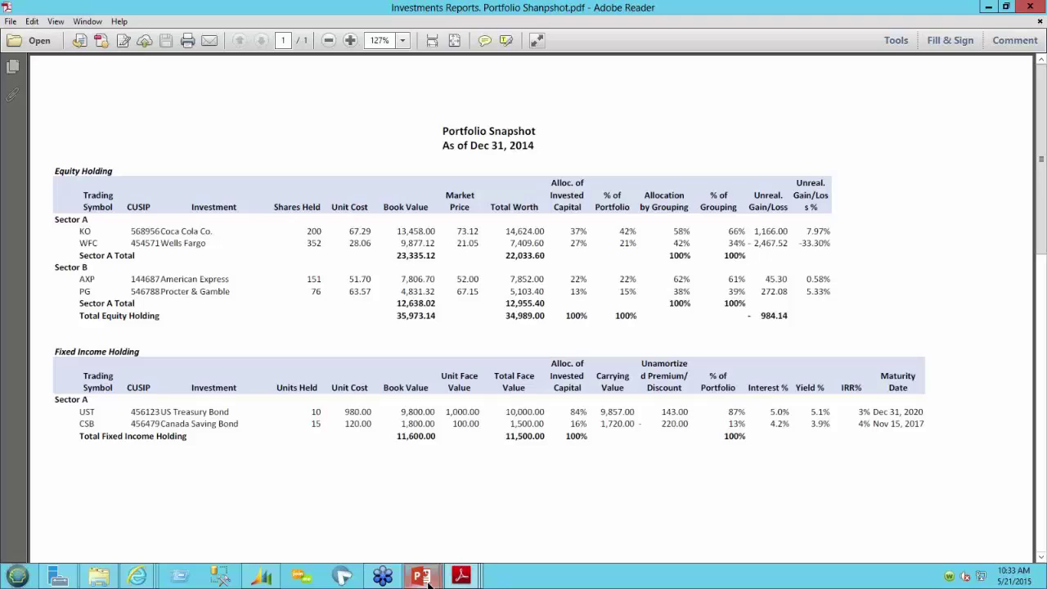
# - Switch to Microsoft Dynamics GP and view the Brokerage Account Transactions and Investment Transaction windows in turn, closing each without entering anything
pyautogui.click(263, 577)
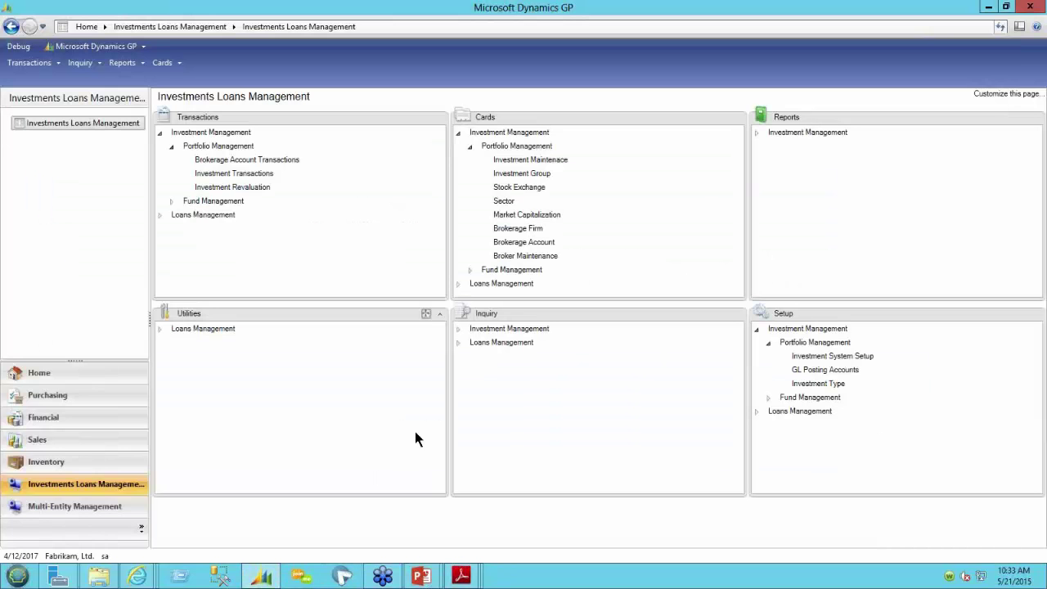
pyautogui.click(286, 160)
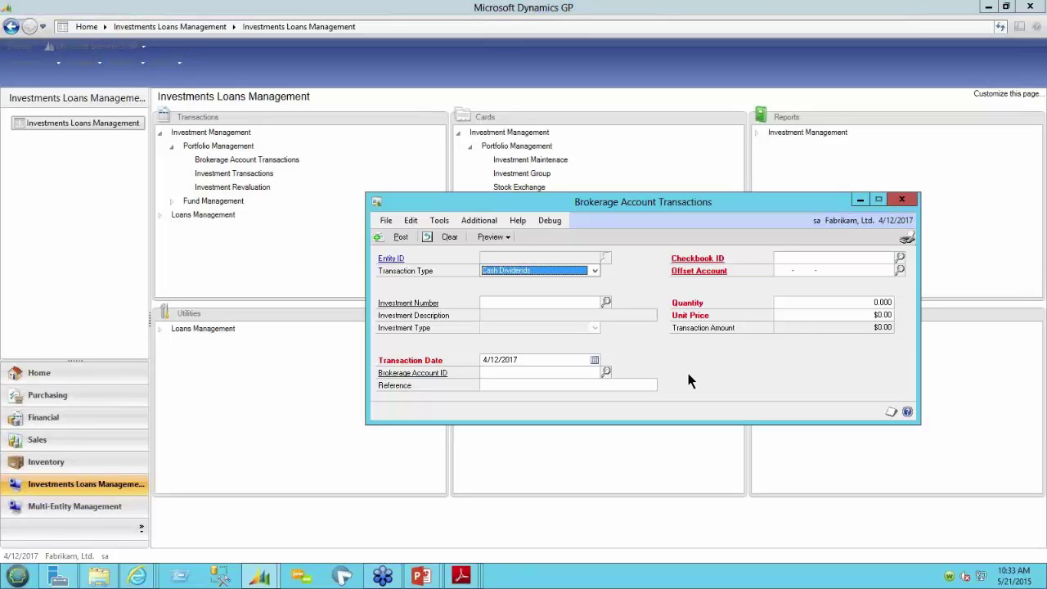
pyautogui.click(902, 197)
pyautogui.click(244, 173)
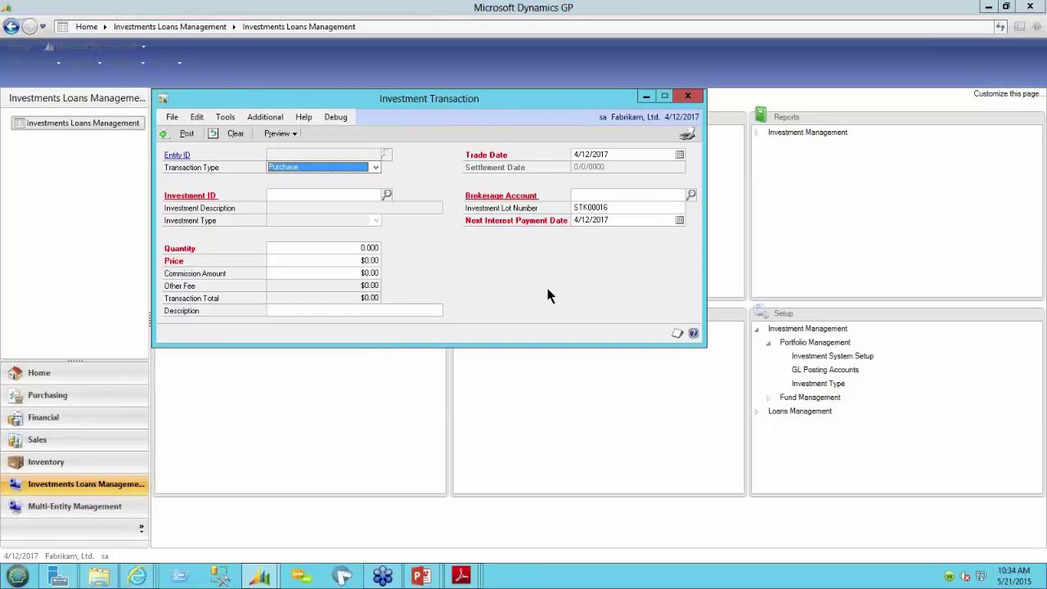
pyautogui.click(688, 97)
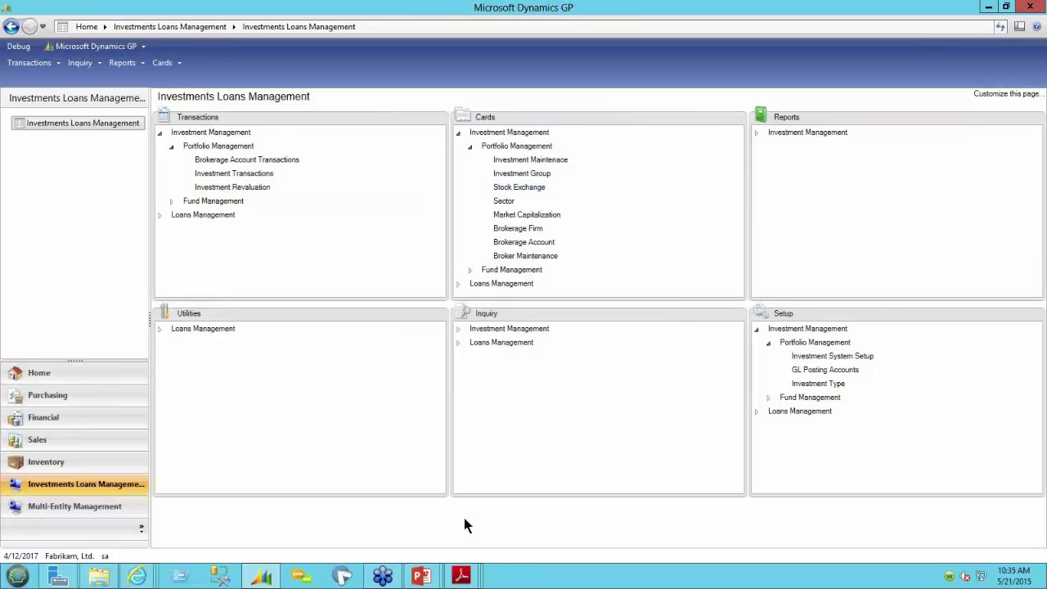
# - Switch to the PowerPoint slide show and go back from its end screen to the Questions / Contact Us slide
pyautogui.moveTo(421, 575)
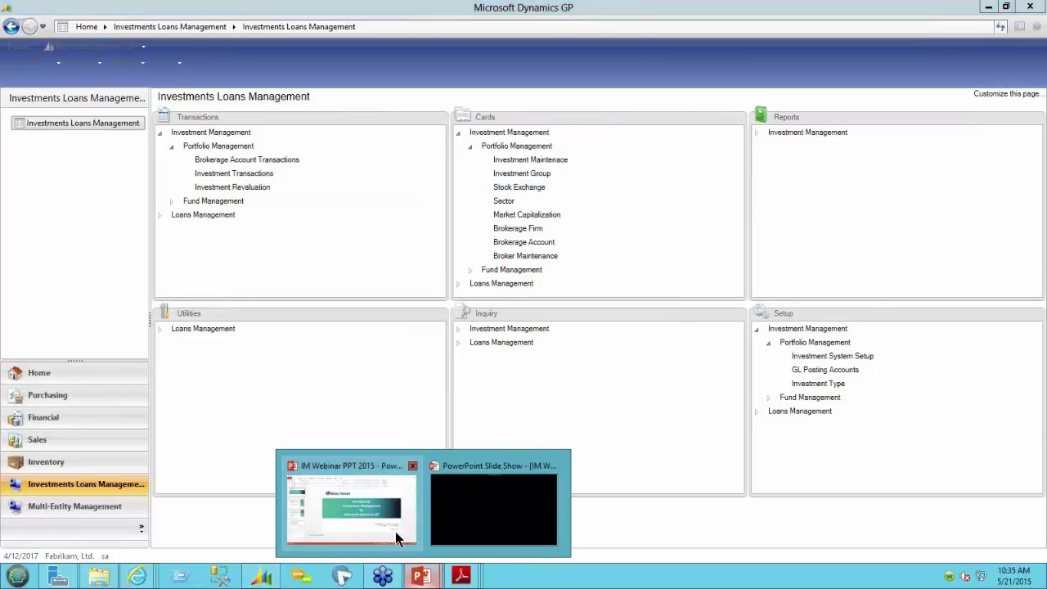
pyautogui.click(449, 525)
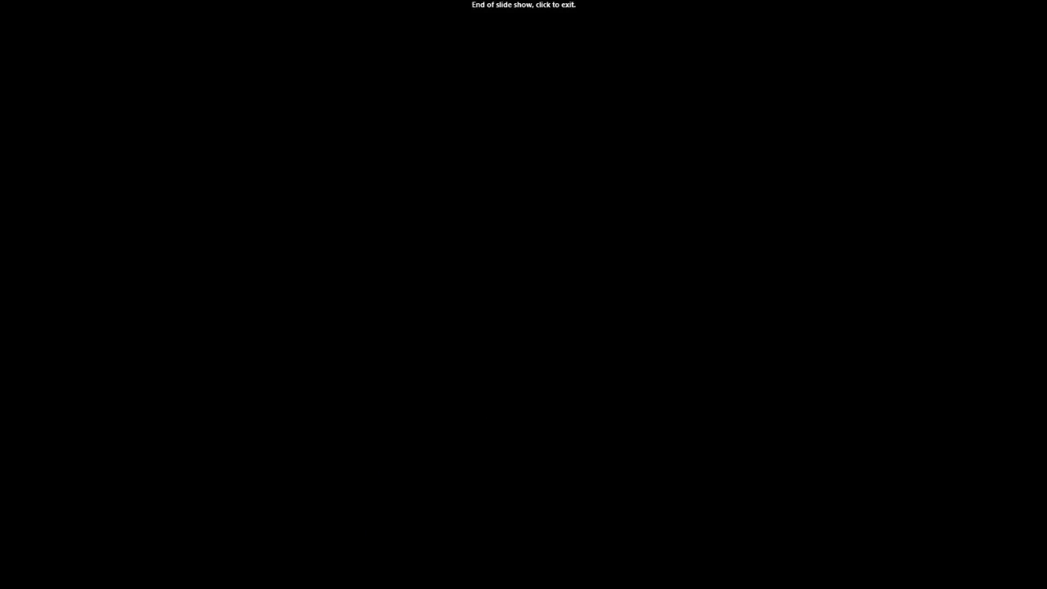
pyautogui.press('Left')
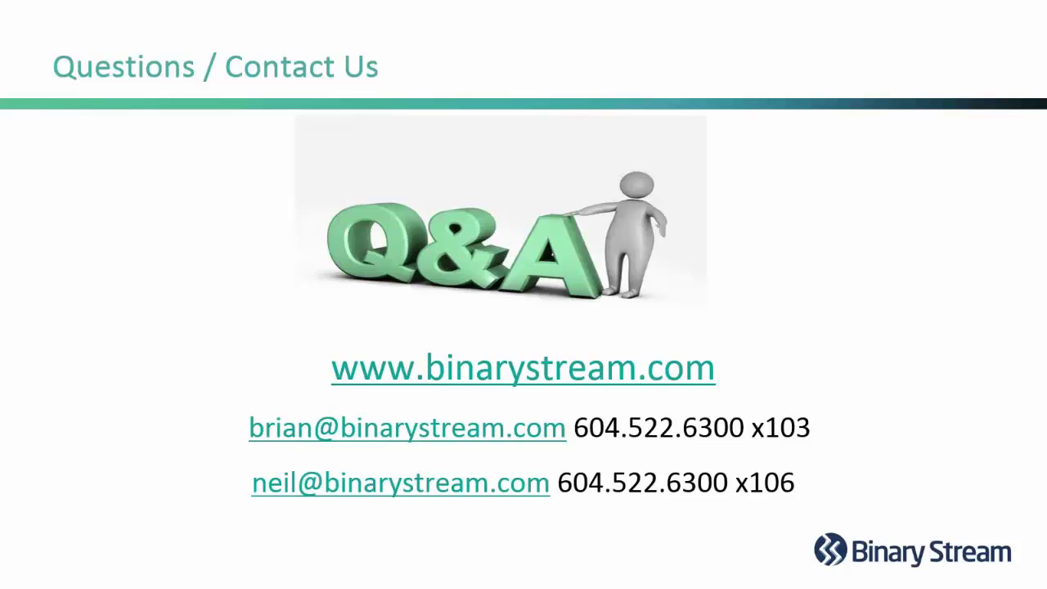